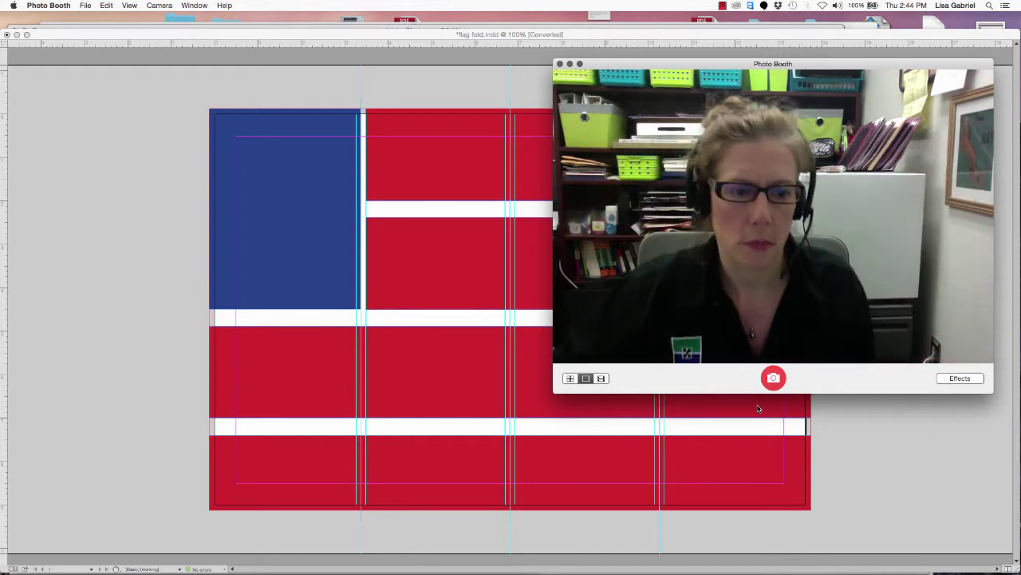
# Switch to InDesign and start a new print document.
pyautogui.press('super+Tab')
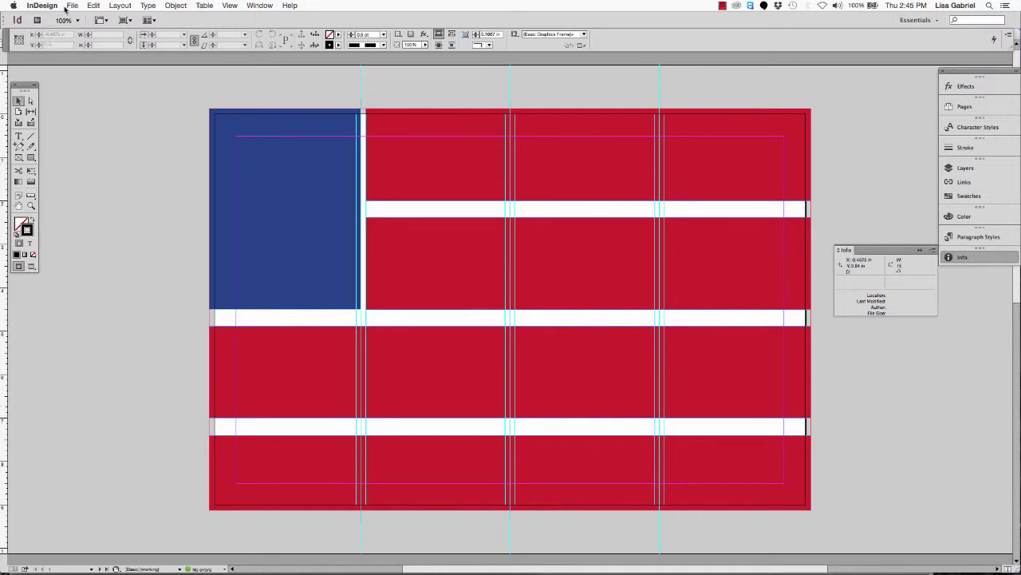
pyautogui.click(70, 5)
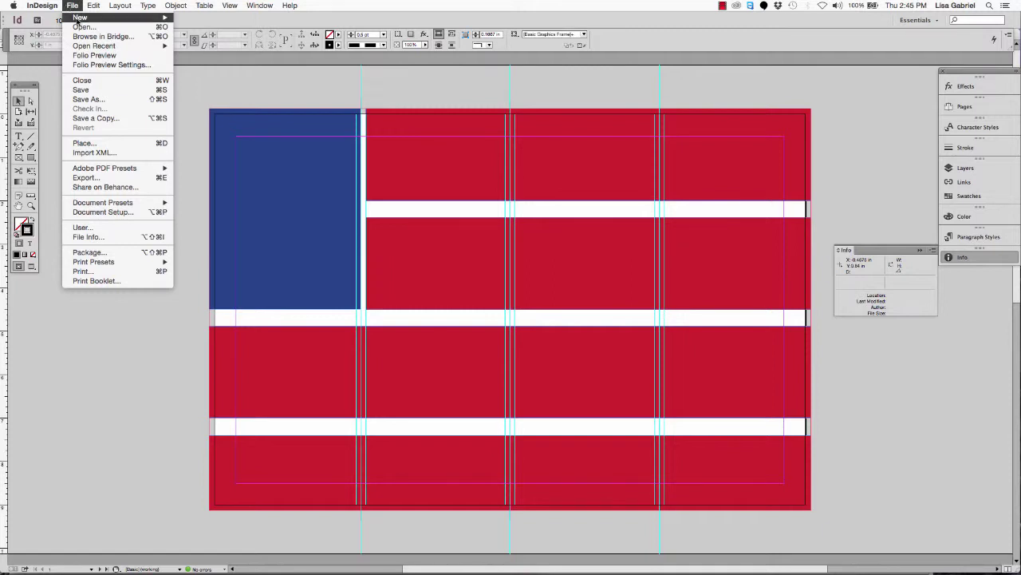
pyautogui.moveTo(88, 18)
pyautogui.click(213, 22)
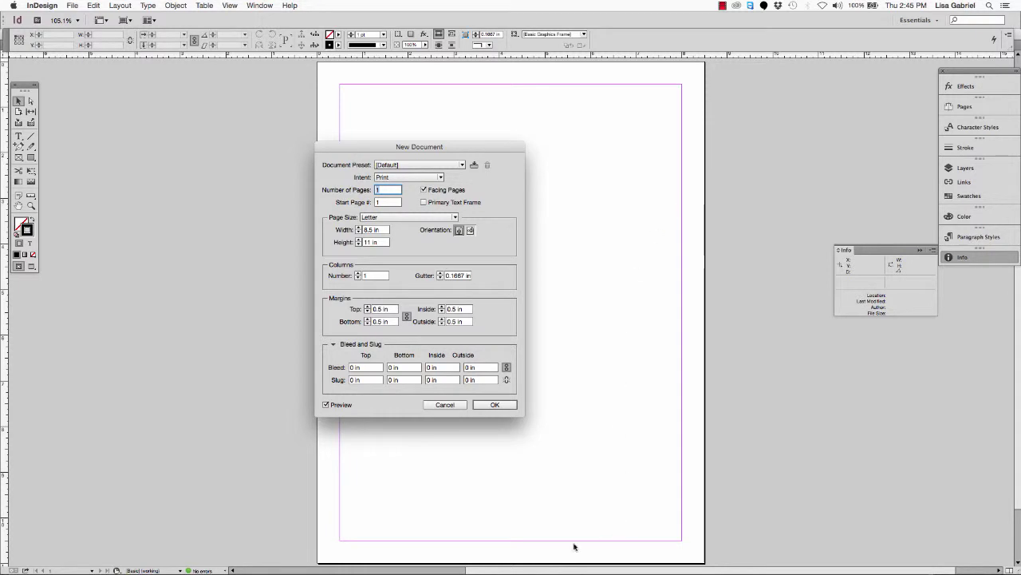
pyautogui.moveTo(455, 150); pyautogui.dragTo(476, 168)
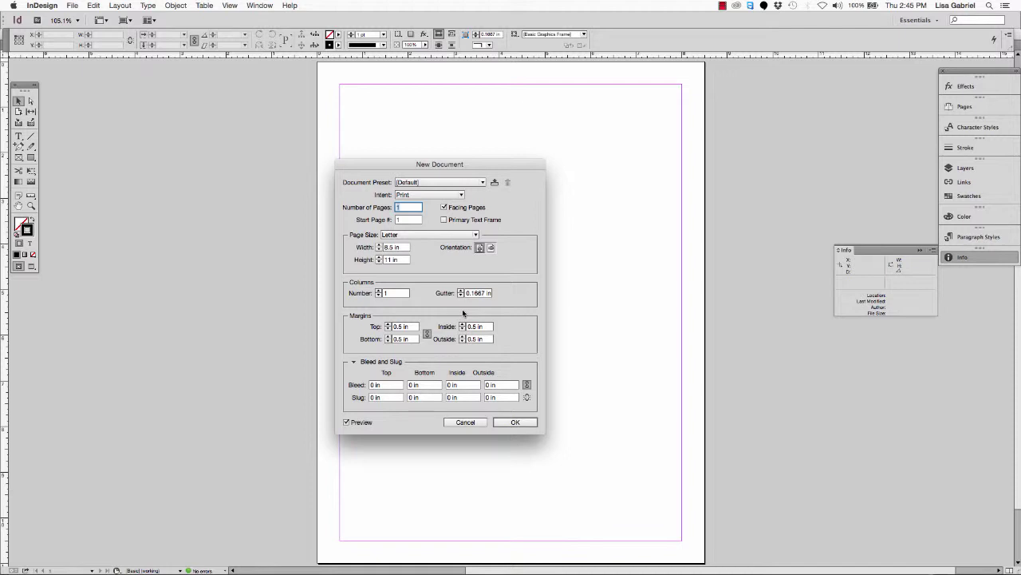
# Set the new document's page size to 13.625 in wide and 9 in high.
pyautogui.click(402, 247)
pyautogui.moveTo(401, 247); pyautogui.dragTo(362, 247)
pyautogui.write('1')
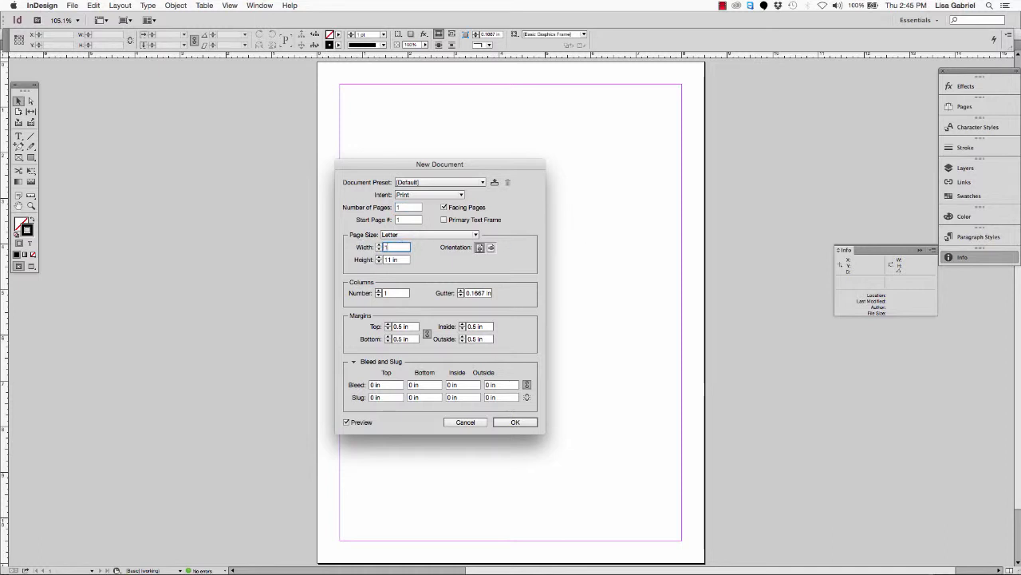
pyautogui.write('3.625')
pyautogui.click(403, 260)
pyautogui.moveTo(402, 259); pyautogui.dragTo(372, 258)
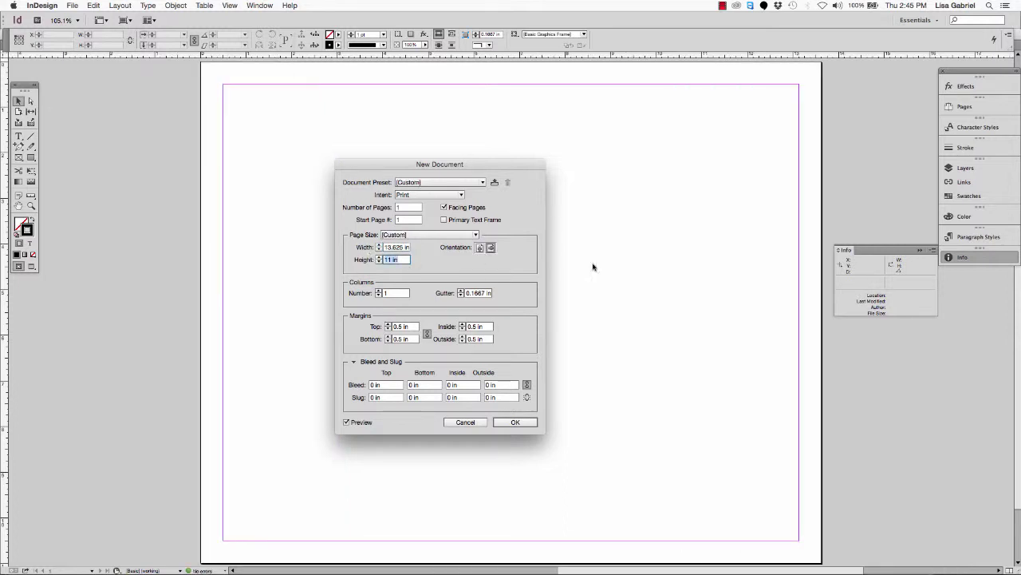
pyautogui.write('9')
# Switch to Photoshop to view the sketch comparing a single page with a two-page spread, and return to the InDesign document settings.
pyautogui.press('super+Tab')
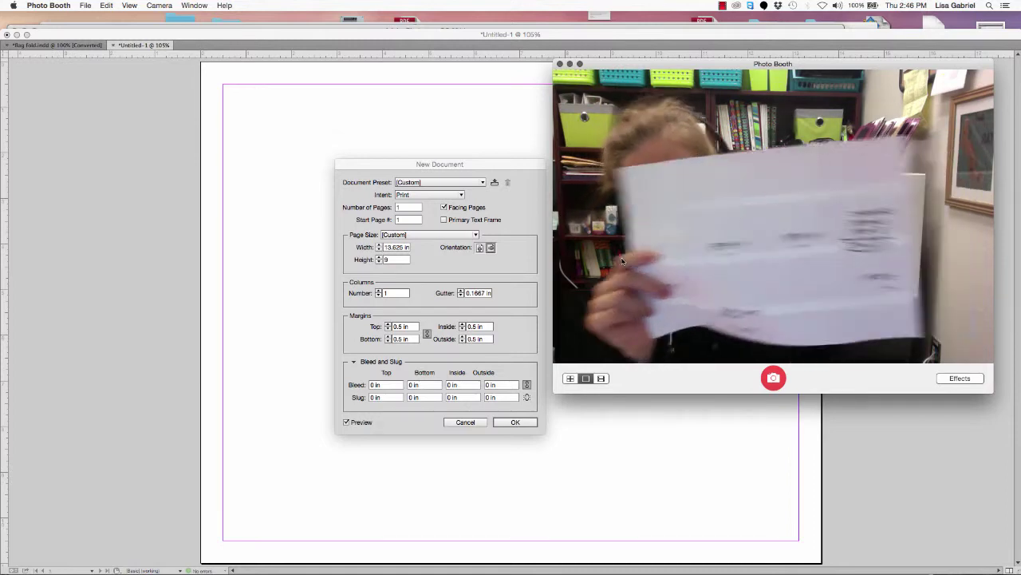
pyautogui.click(503, 290)
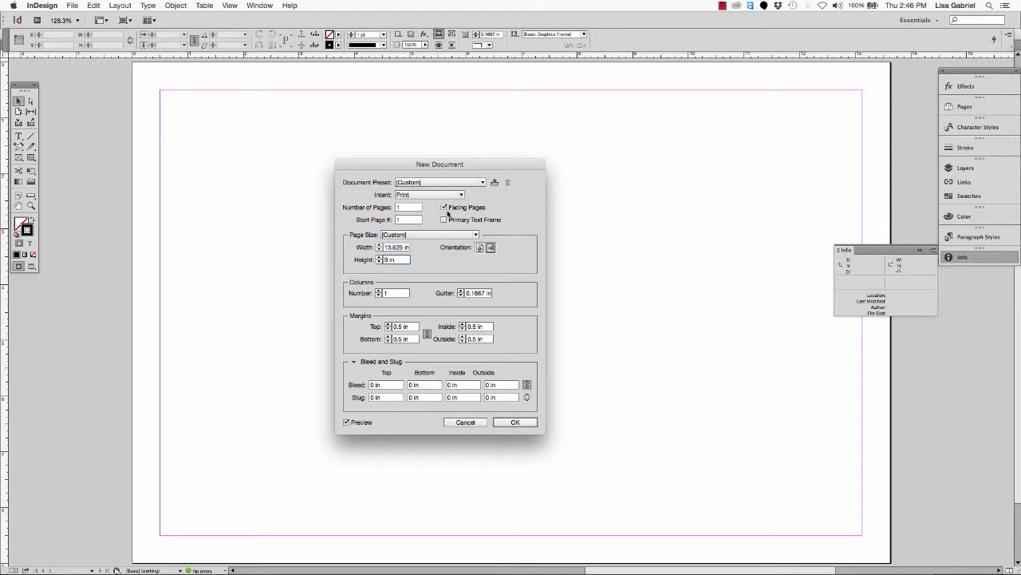
pyautogui.press('super+Tab')
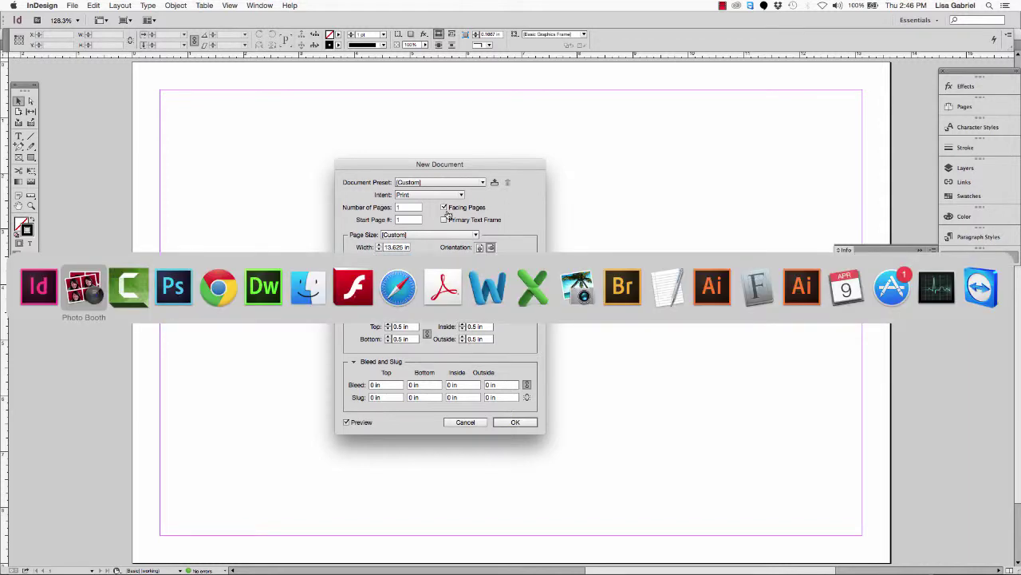
pyautogui.press('super+Tab')
pyautogui.press('super+Tab')
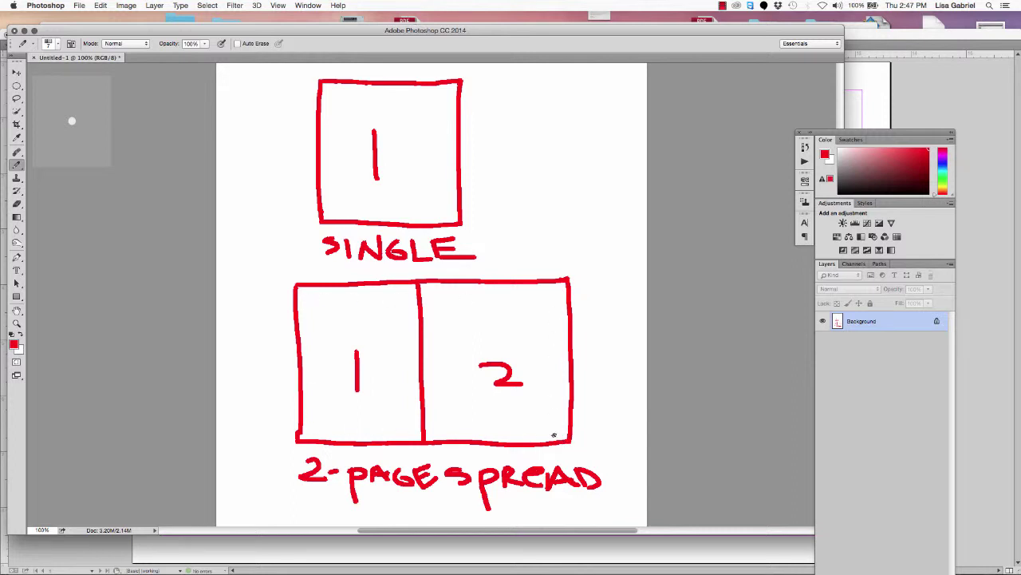
pyautogui.press('super+Tab')
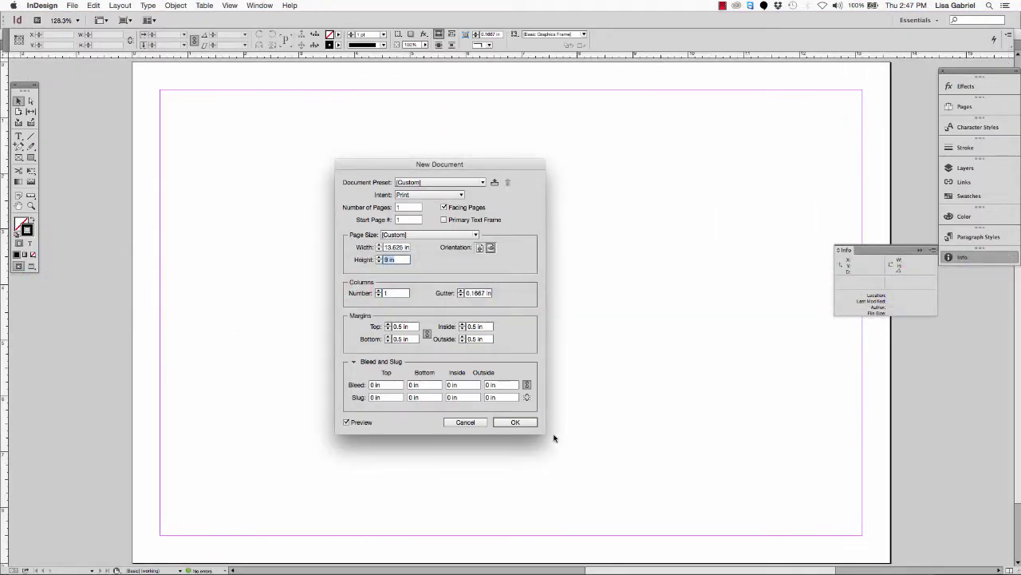
# Turn off facing pages and set only the top margin to 0.25 in, unlinked from the other margins.
pyautogui.click(444, 207)
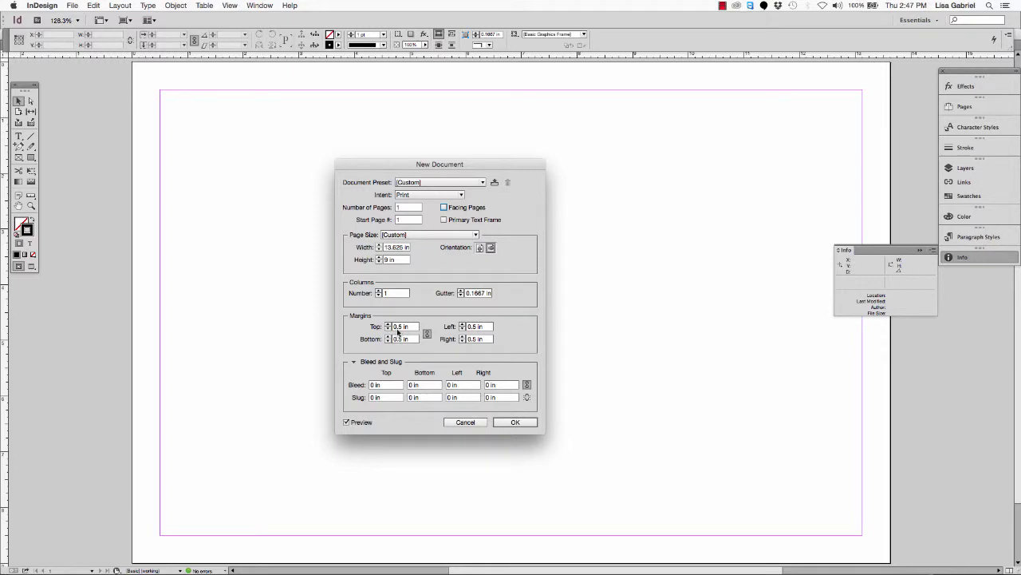
pyautogui.press('super+Tab')
pyautogui.press('super+Tab')
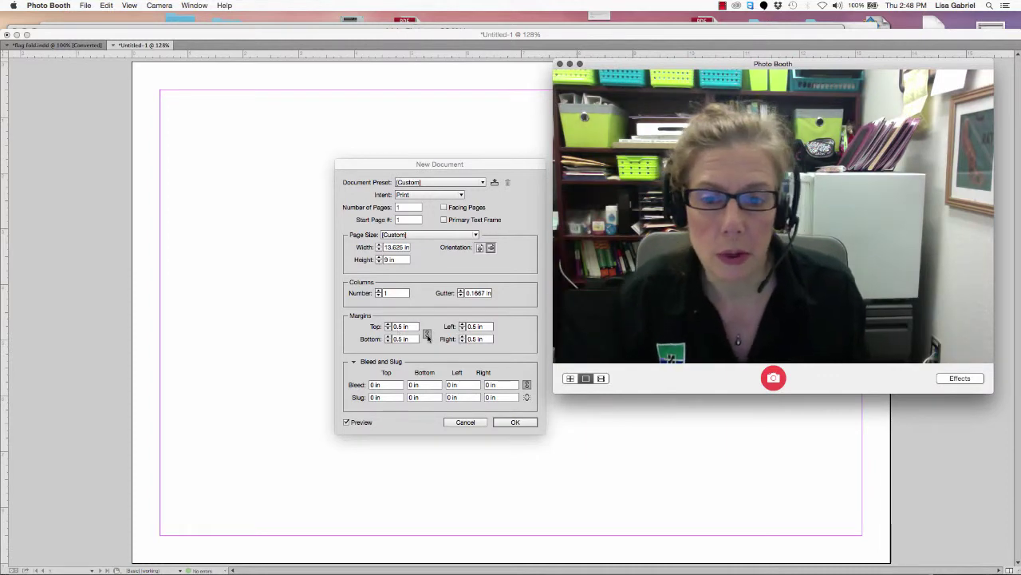
pyautogui.click(427, 333)
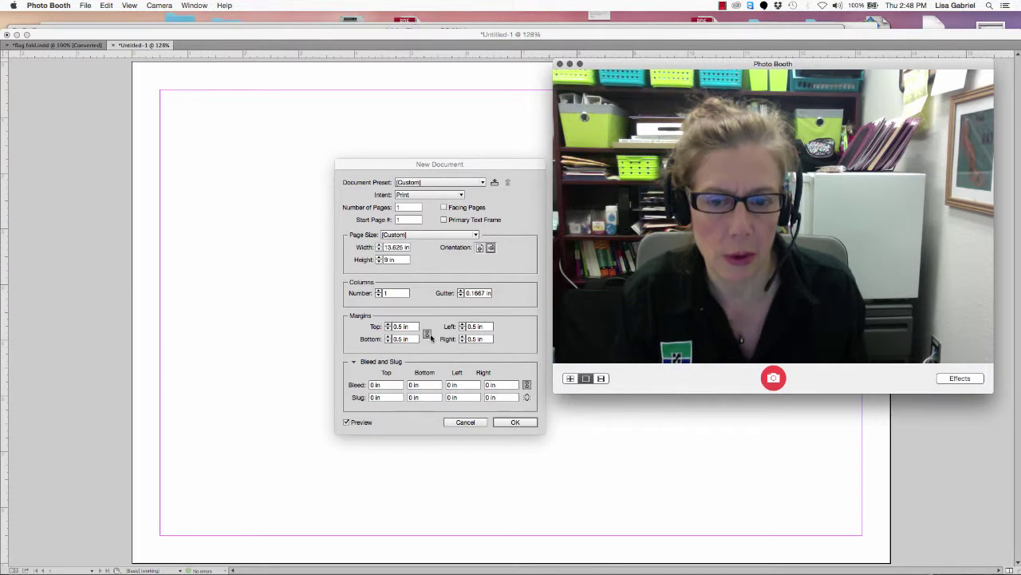
pyautogui.click(427, 335)
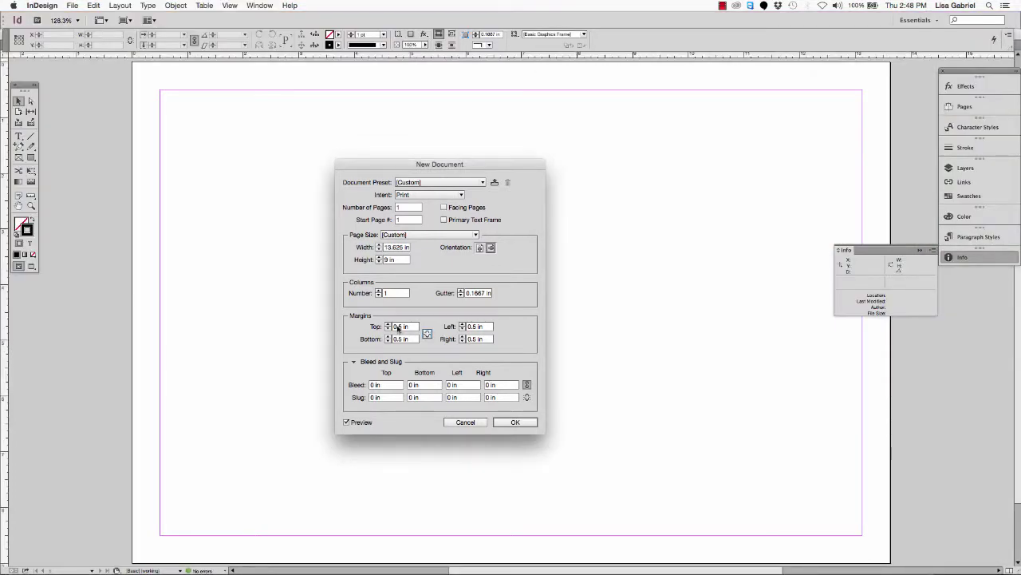
pyautogui.click(407, 333)
pyautogui.write('2')
# Set the bleed to 0.125 in on all four sides with the values unlinked at the end, and create the document.
pyautogui.press('super+Tab')
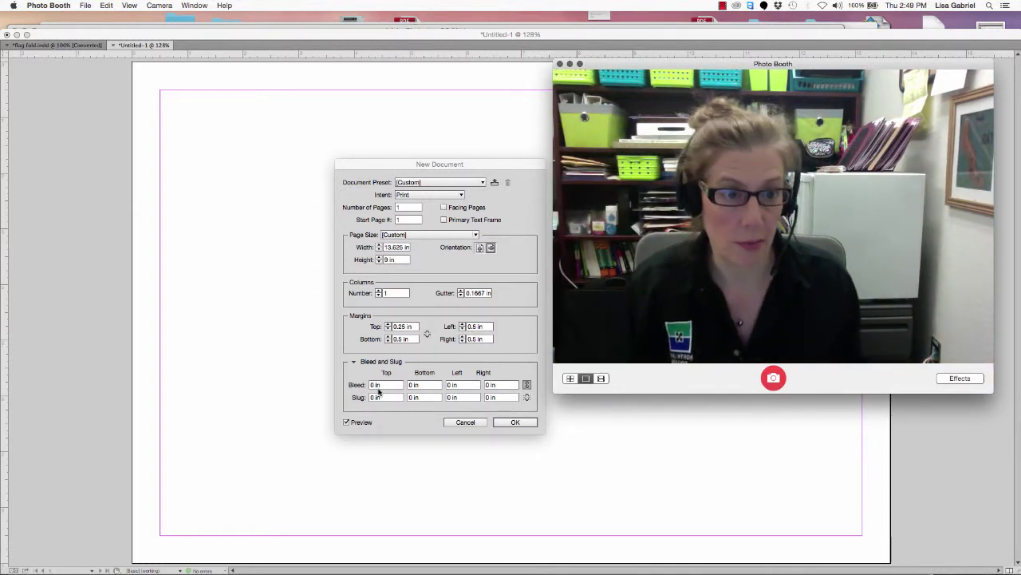
pyautogui.click(386, 384)
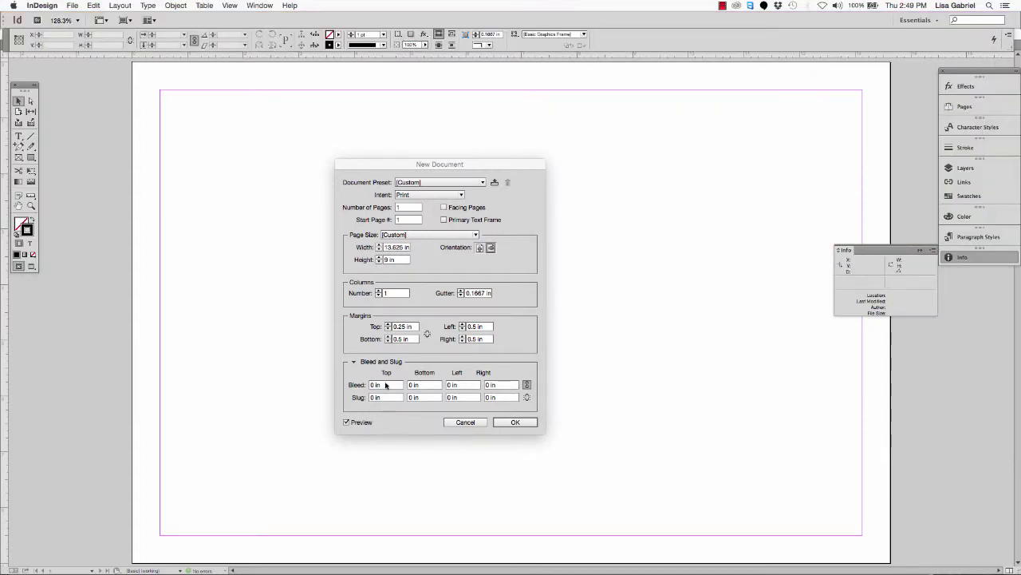
pyautogui.press('BackSpace')
pyautogui.press('BackSpace')
pyautogui.press('BackSpace')
pyautogui.press('BackSpace')
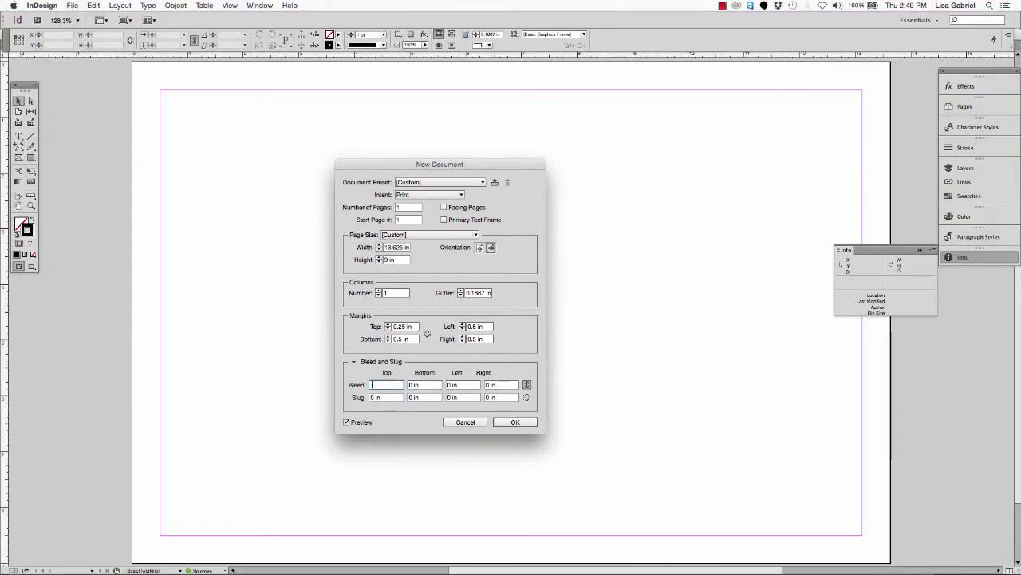
pyautogui.write('.125')
pyautogui.click(527, 386)
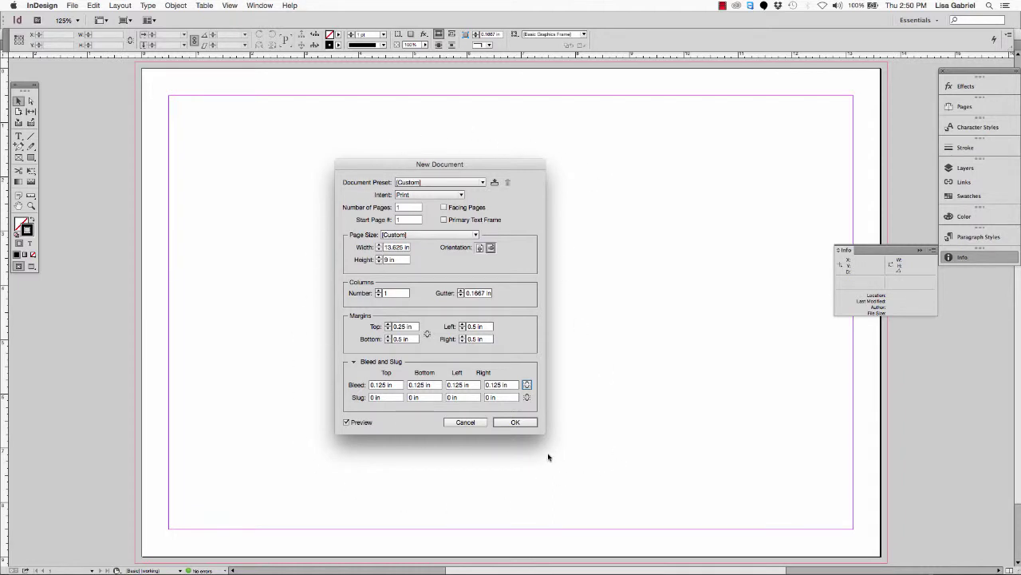
pyautogui.click(515, 422)
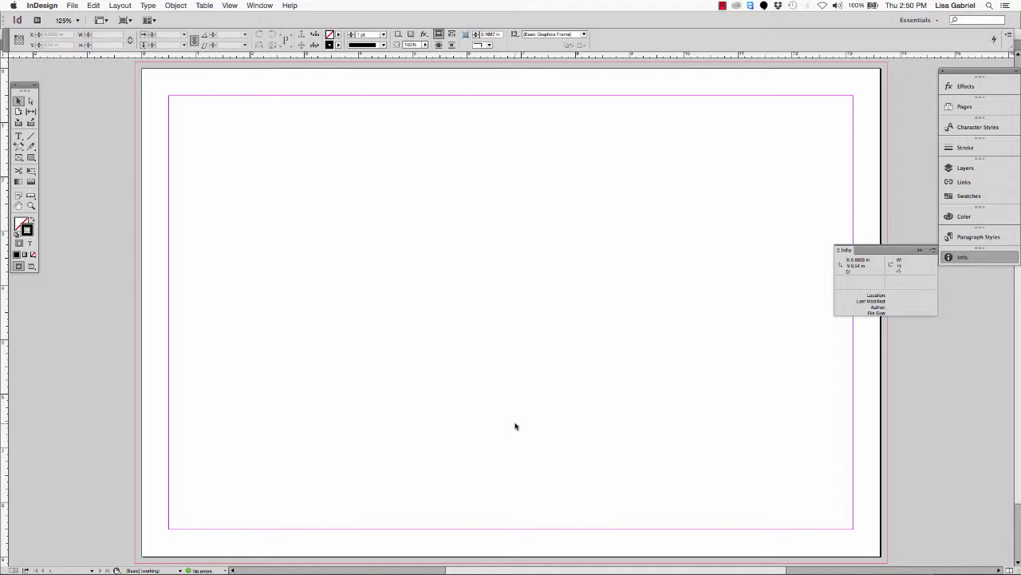
# Switch to Chrome to review the technical handout on preparing page layouts for folding, and return to the InDesign document.
pyautogui.press('super+Tab')
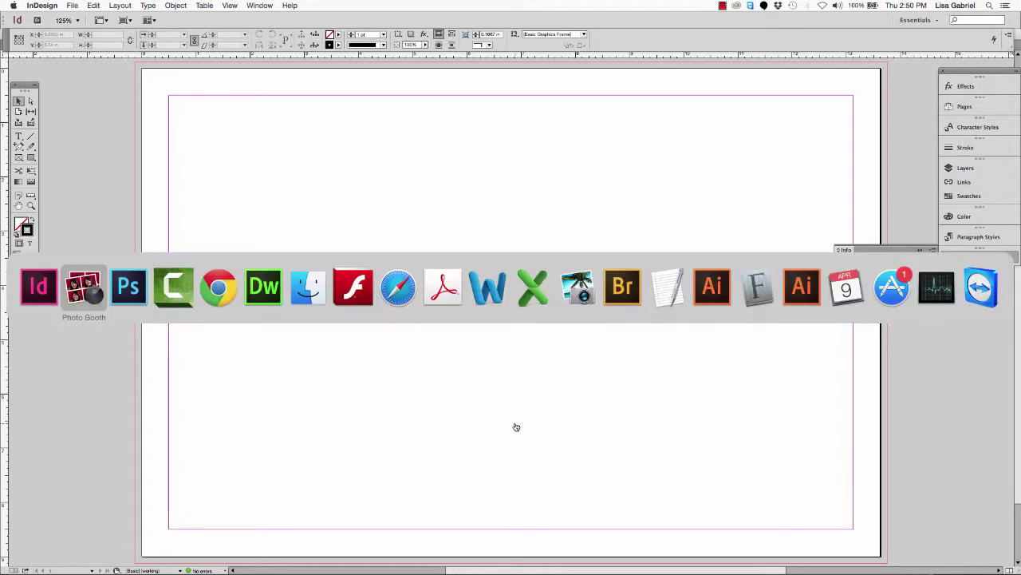
pyautogui.press('super+Tab')
pyautogui.press('super+Tab')
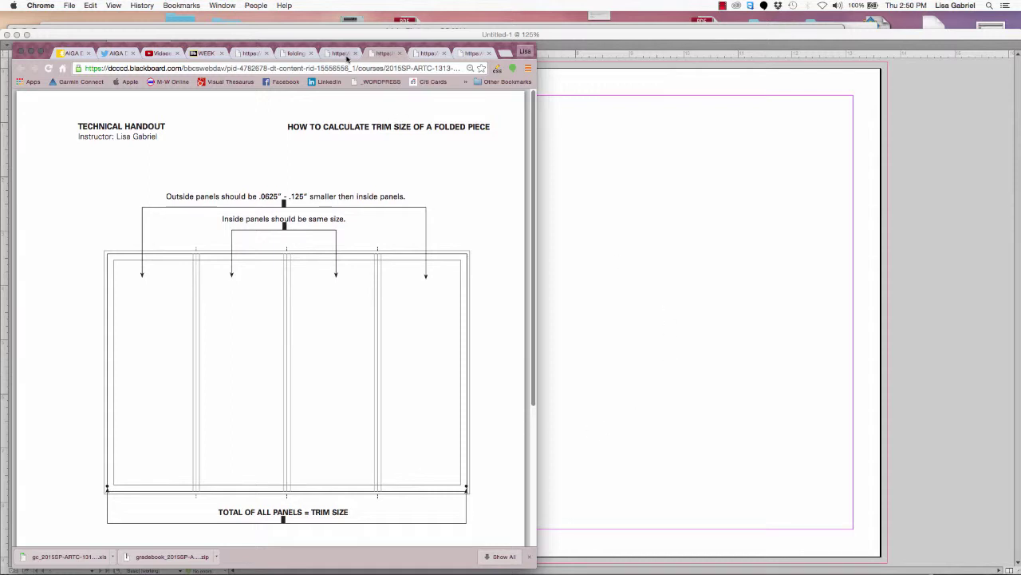
pyautogui.click(346, 52)
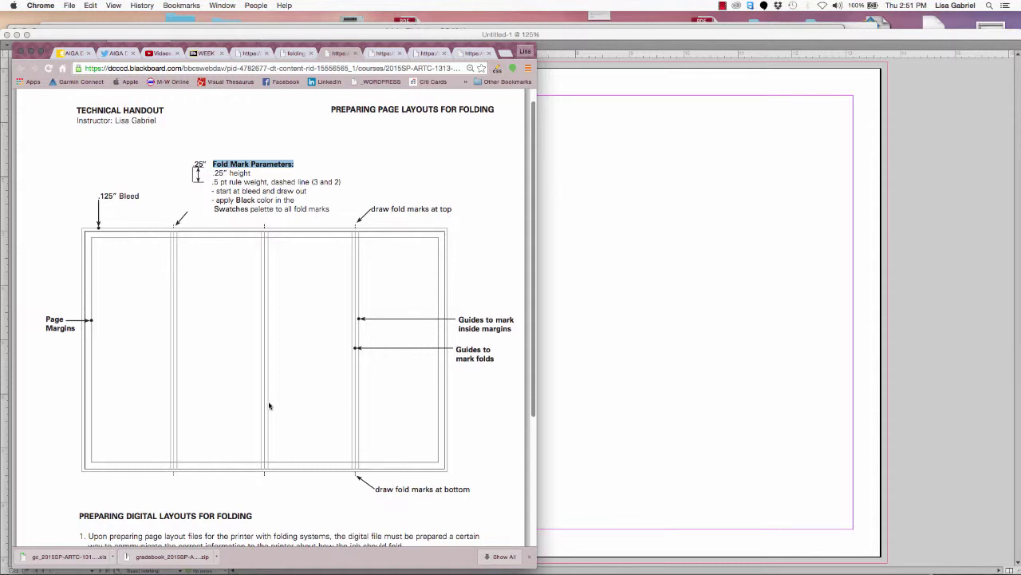
pyautogui.click(592, 389)
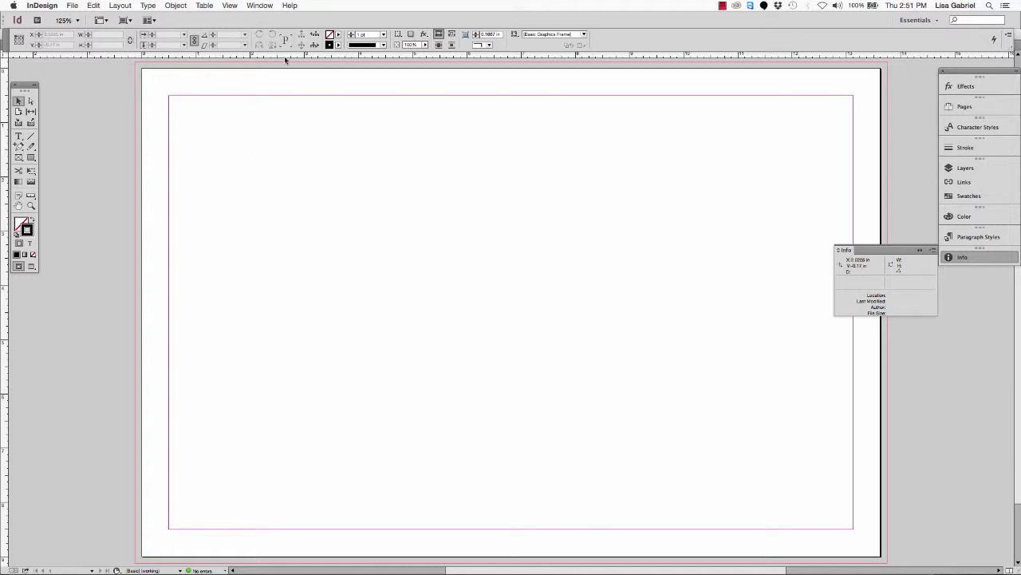
# Hide the document rulers and show them again.
pyautogui.click(229, 5)
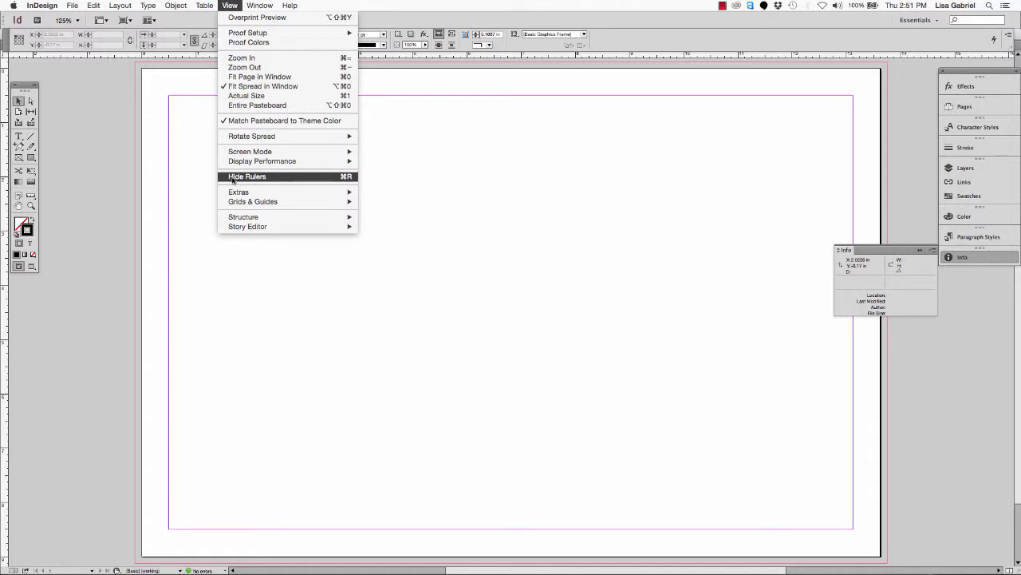
pyautogui.click(348, 178)
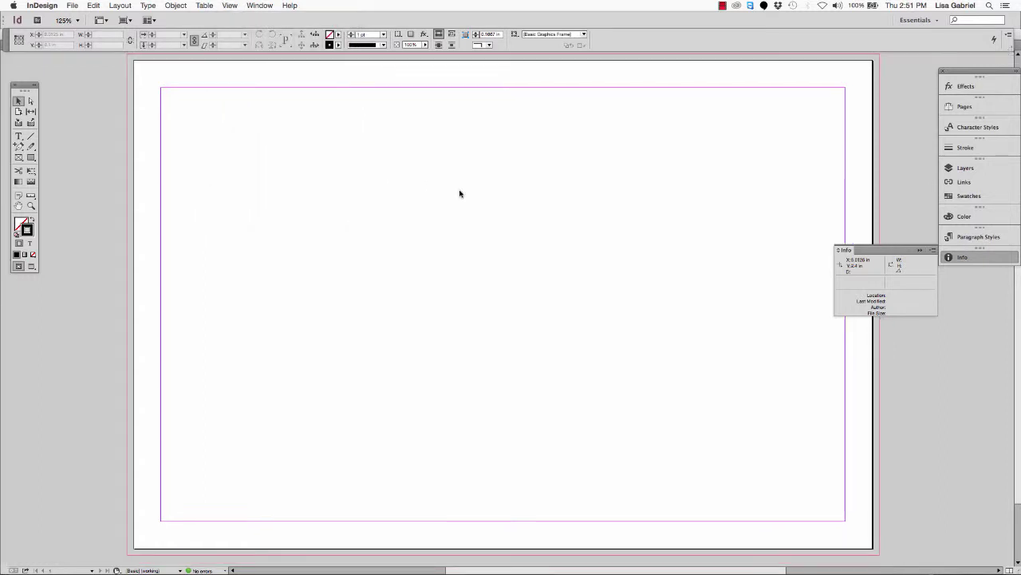
pyautogui.press('super+r')
pyautogui.press('super+r')
pyautogui.press('super+r')
pyautogui.press('super+r')
pyautogui.press('super+r')
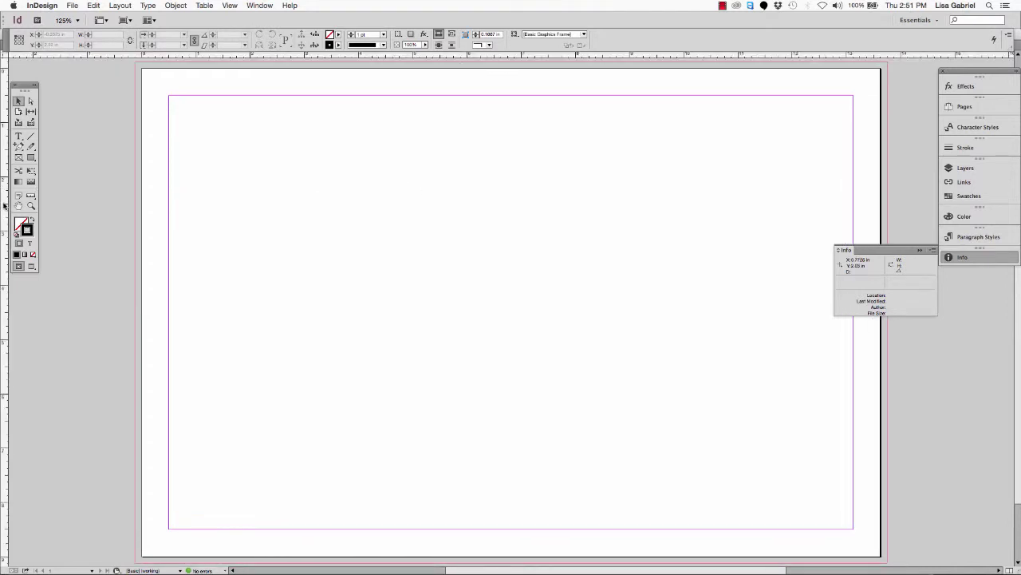
pyautogui.moveTo(4, 205); pyautogui.dragTo(235, 209)
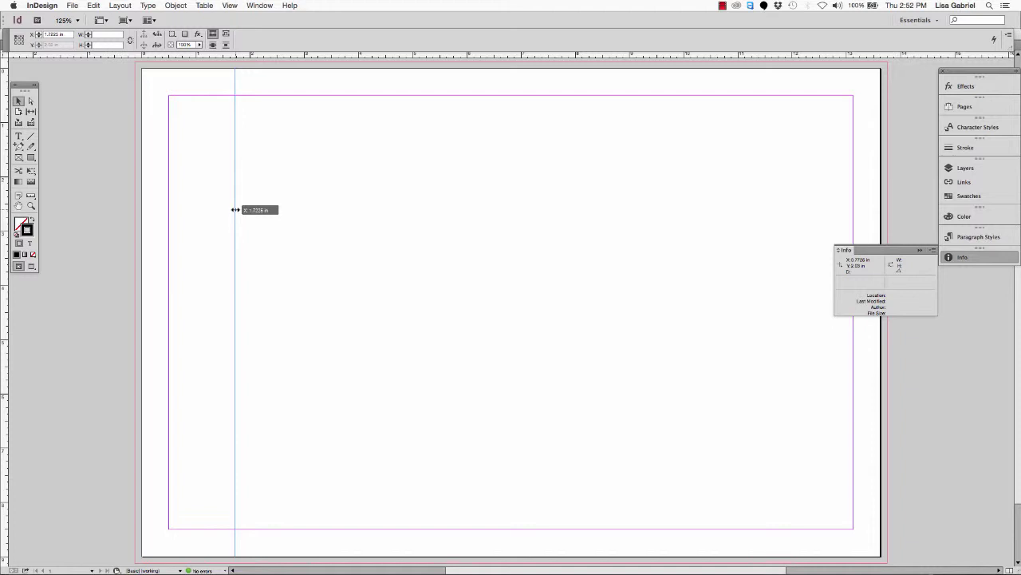
pyautogui.moveTo(234, 210); pyautogui.dragTo(314, 63)
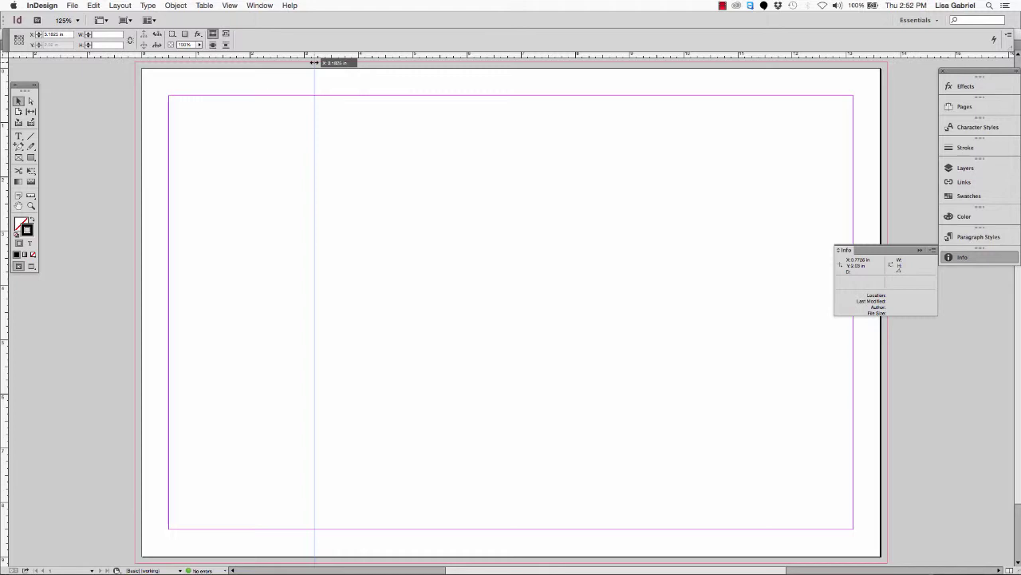
pyautogui.moveTo(315, 62); pyautogui.dragTo(314, 60)
pyautogui.press('super+1')
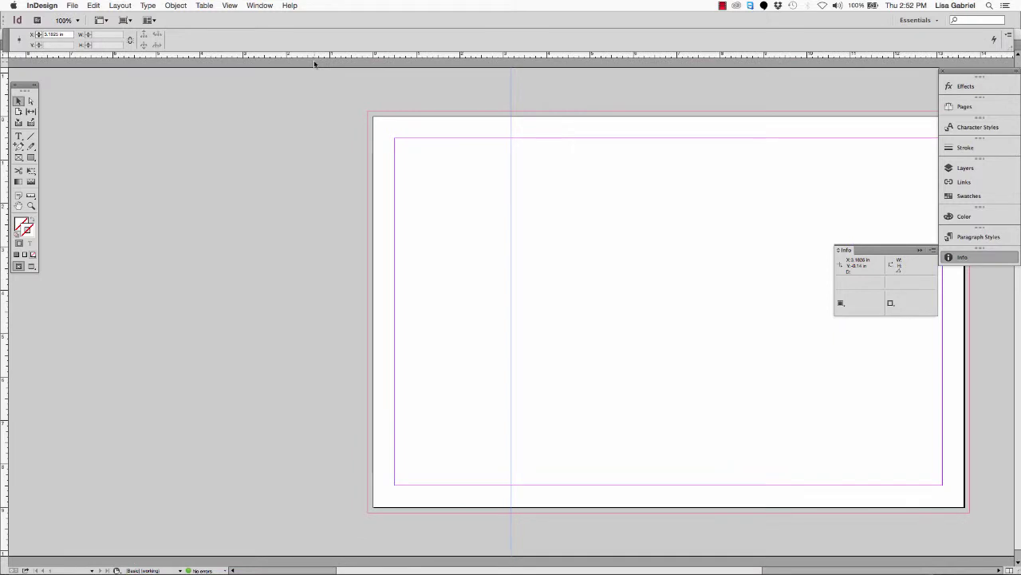
pyautogui.moveTo(410, 570); pyautogui.dragTo(497, 567)
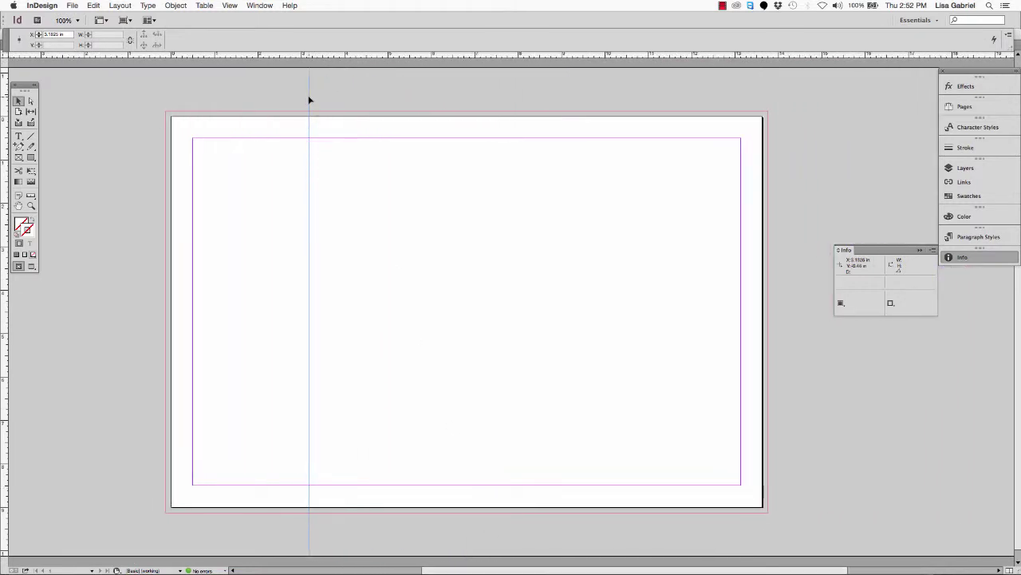
pyautogui.moveTo(311, 98); pyautogui.dragTo(310, 98)
pyautogui.press('Delete')
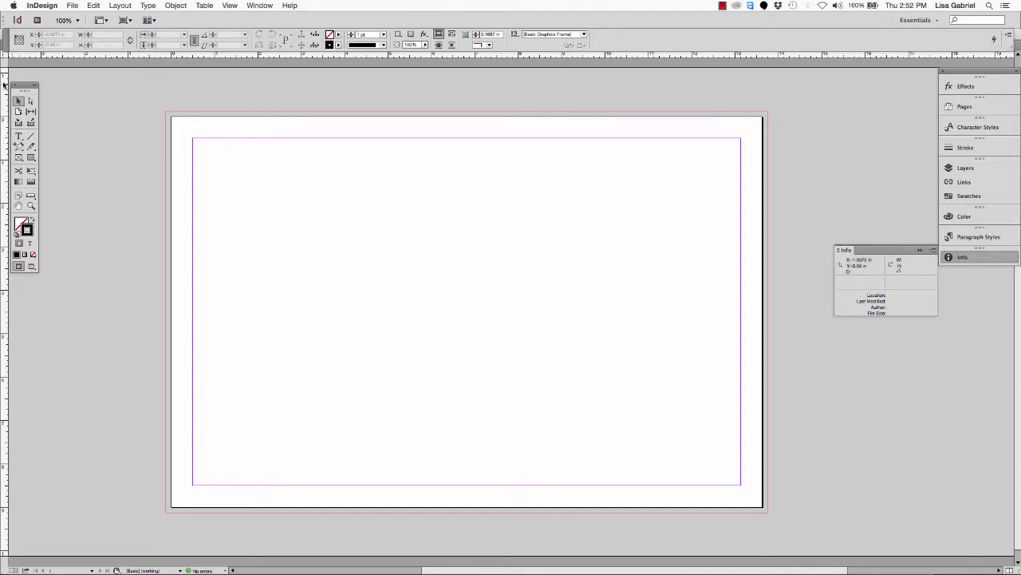
# Place a vertical ruler guide across the page and pasteboard at about 3.7 in for the first fold.
pyautogui.moveTo(4, 77); pyautogui.dragTo(286, 93)
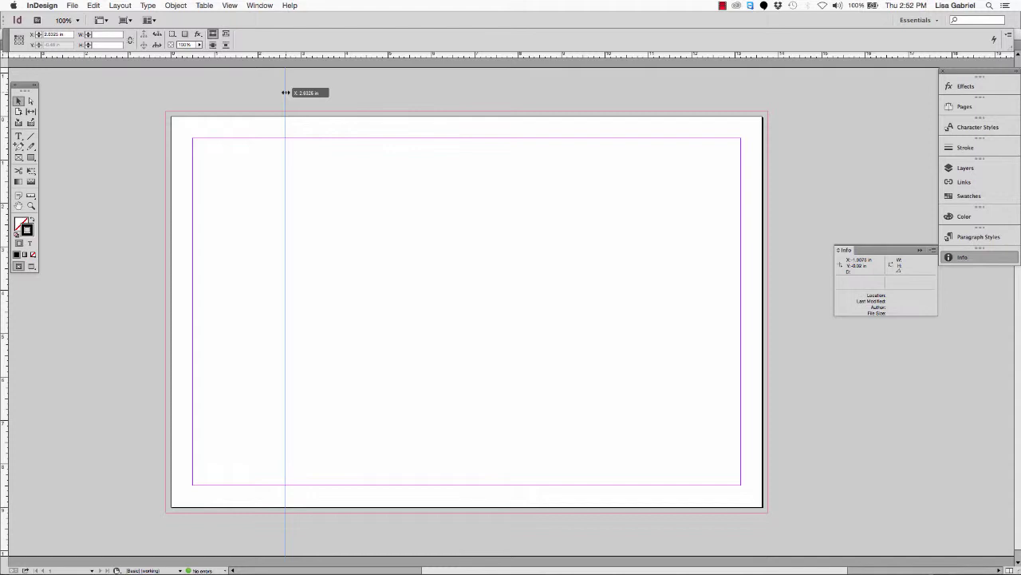
pyautogui.moveTo(285, 93); pyautogui.dragTo(293, 93)
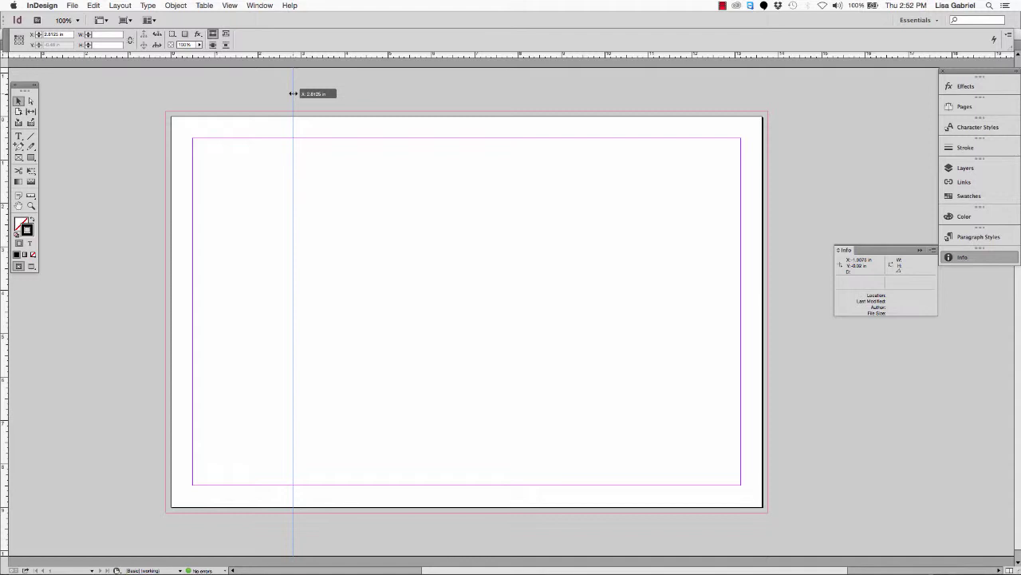
pyautogui.moveTo(293, 94); pyautogui.dragTo(331, 94)
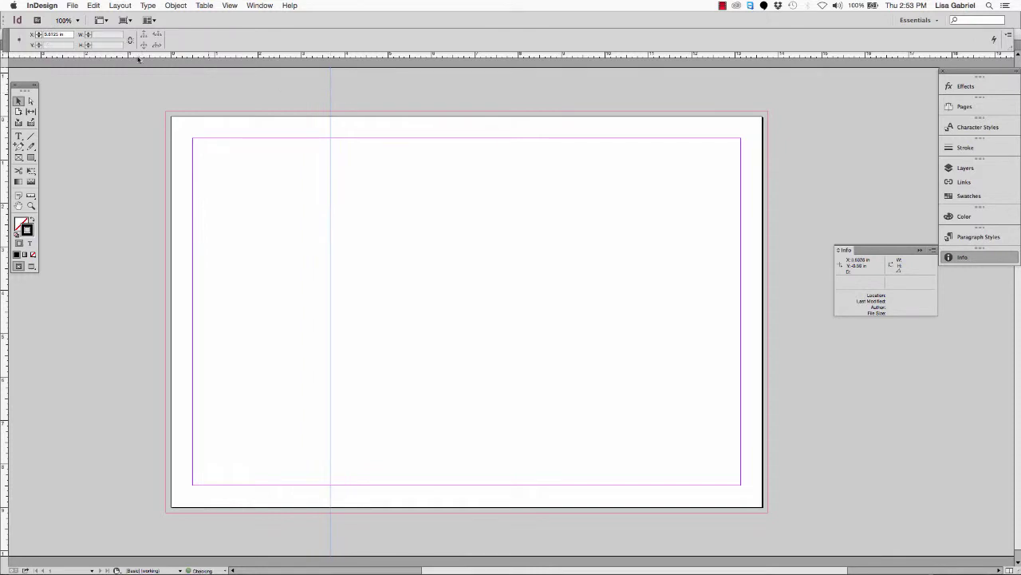
# Set the first fold guide's X position to 3.375 in.
pyautogui.click(57, 34)
pyautogui.doubleClick(57, 36)
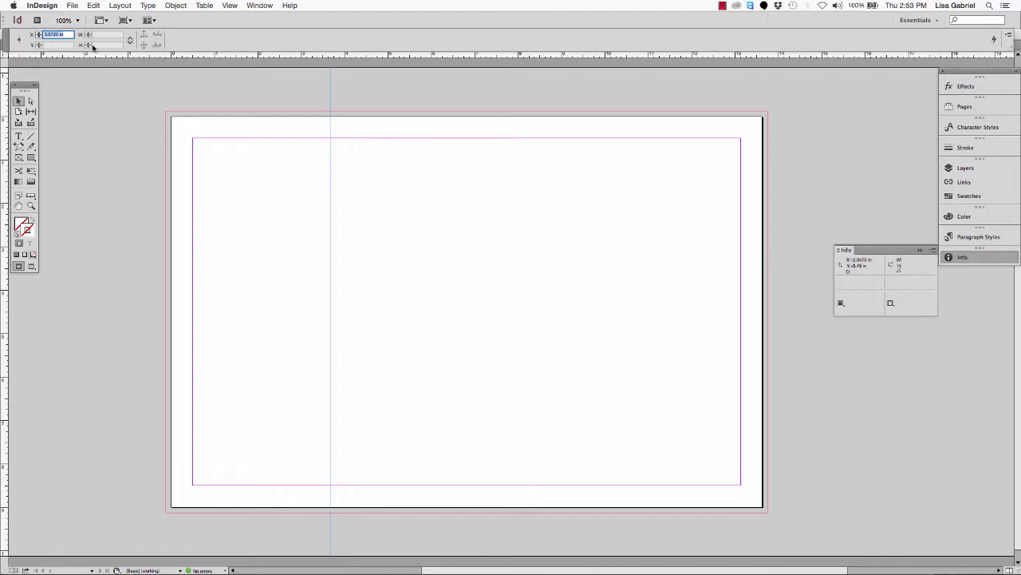
pyautogui.write('3.375')
pyautogui.press('Return')
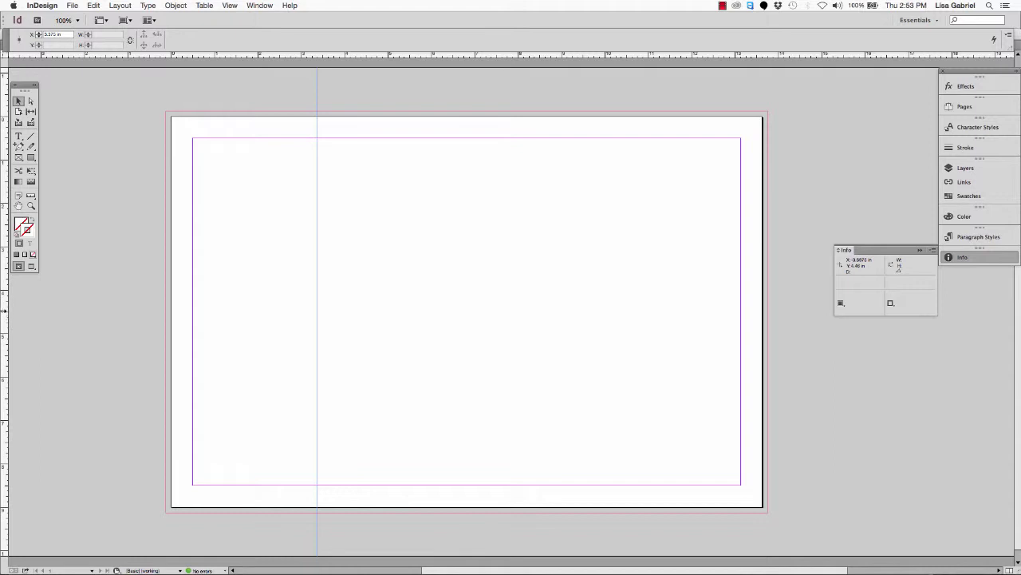
# Place a second vertical ruler guide, set its X position to 6.8125 in, and extend it across the pasteboard.
pyautogui.moveTo(5, 313); pyautogui.dragTo(450, 305)
pyautogui.click(317, 212)
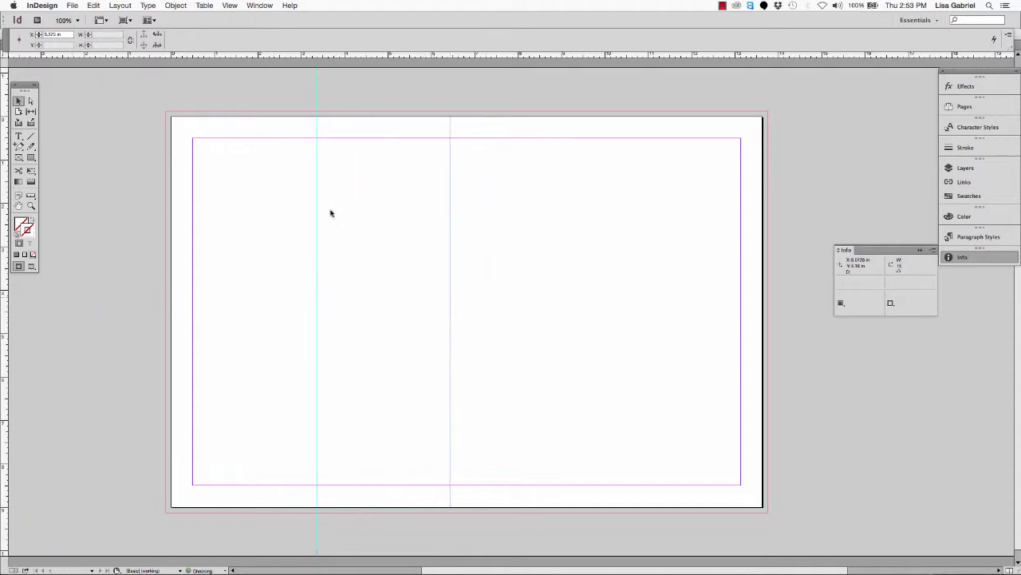
pyautogui.doubleClick(68, 35)
pyautogui.write('3')
pyautogui.write('.3125')
pyautogui.press('Return')
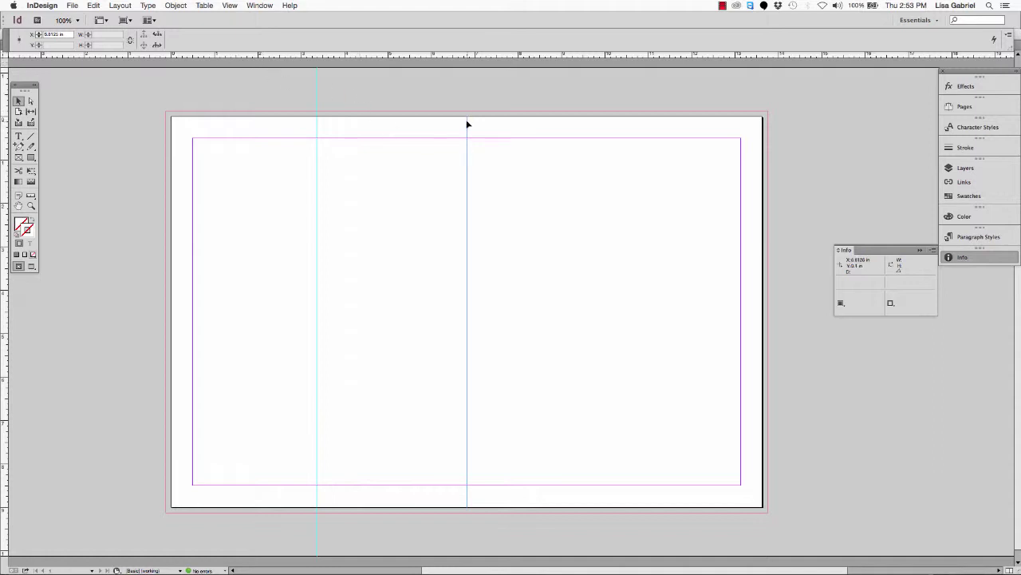
pyautogui.moveTo(467, 124); pyautogui.dragTo(468, 111)
# Place a third vertical ruler guide across the page and pasteboard and set its X position to 10.25 in.
pyautogui.moveTo(5, 271); pyautogui.dragTo(606, 101)
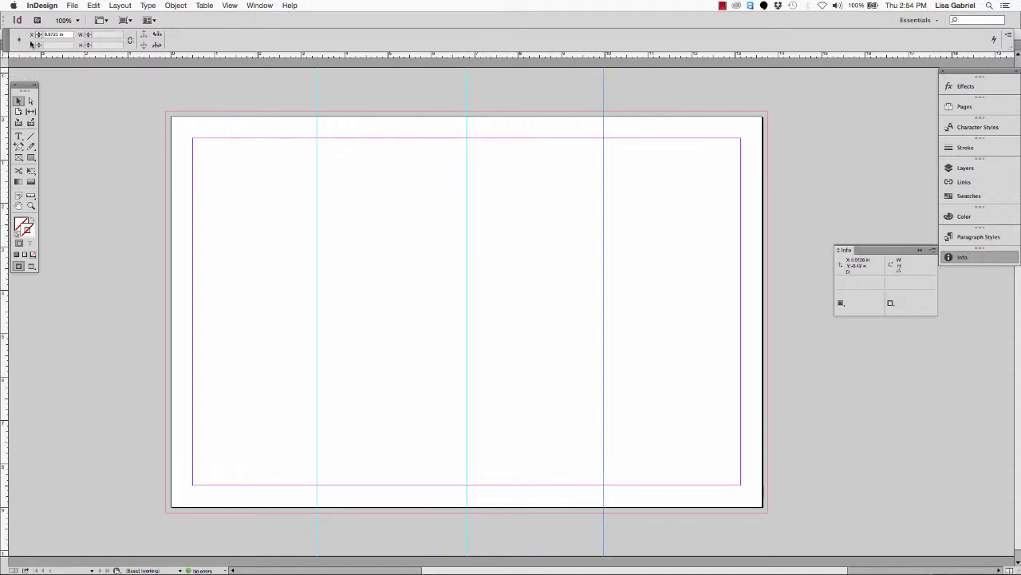
pyautogui.click(69, 34)
pyautogui.write('10.25')
pyautogui.press('Return')
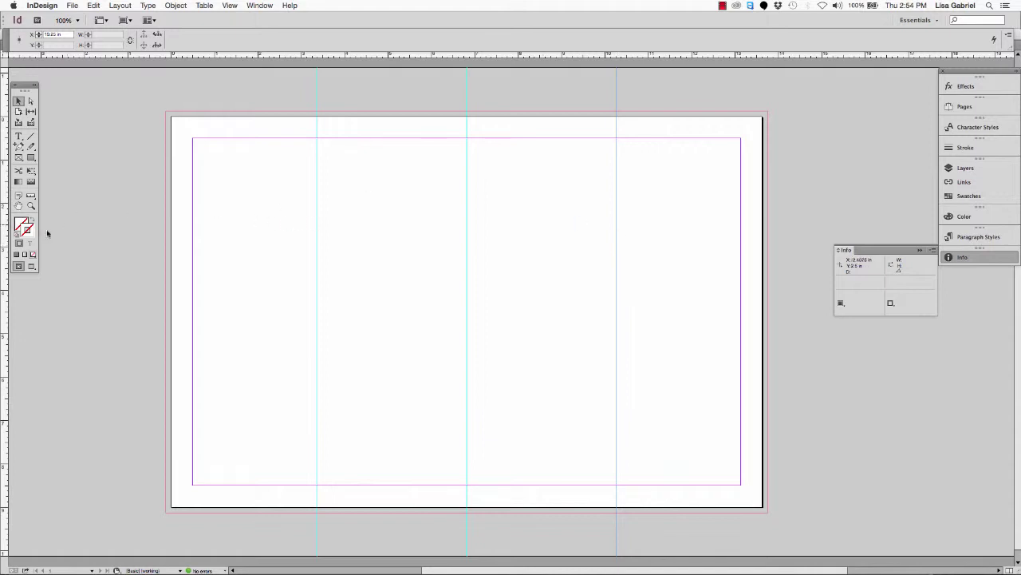
# Place page-only vertical guides on both sides of the first fold, at about 3.13 in and 3.6 in, to mark the inside margins.
pyautogui.moveTo(5, 258); pyautogui.dragTo(311, 241)
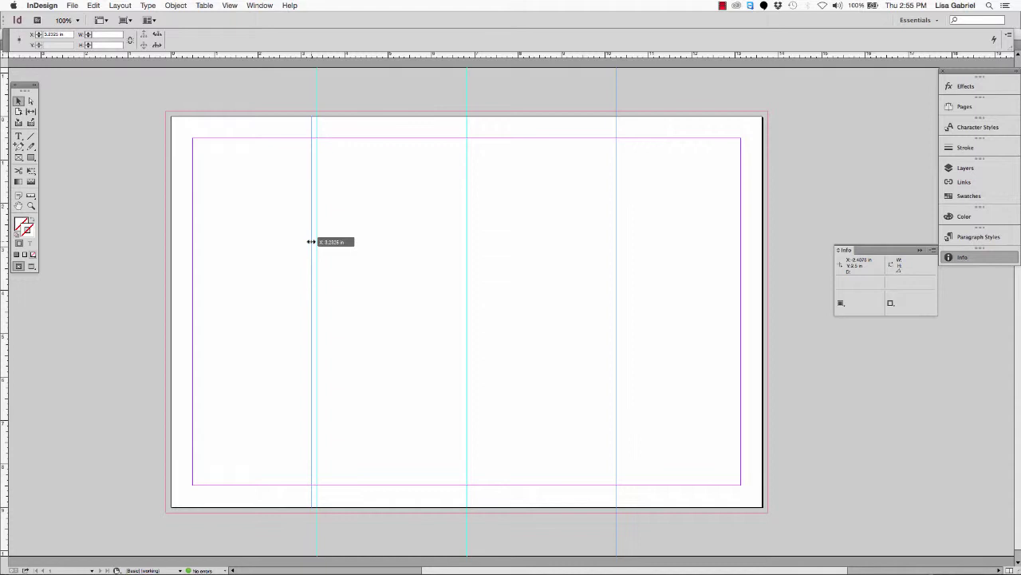
pyautogui.moveTo(311, 241)
pyautogui.mouseDown()
pyautogui.moveTo(311, 104)
pyautogui.moveTo(311, 128)
pyautogui.mouseUp()
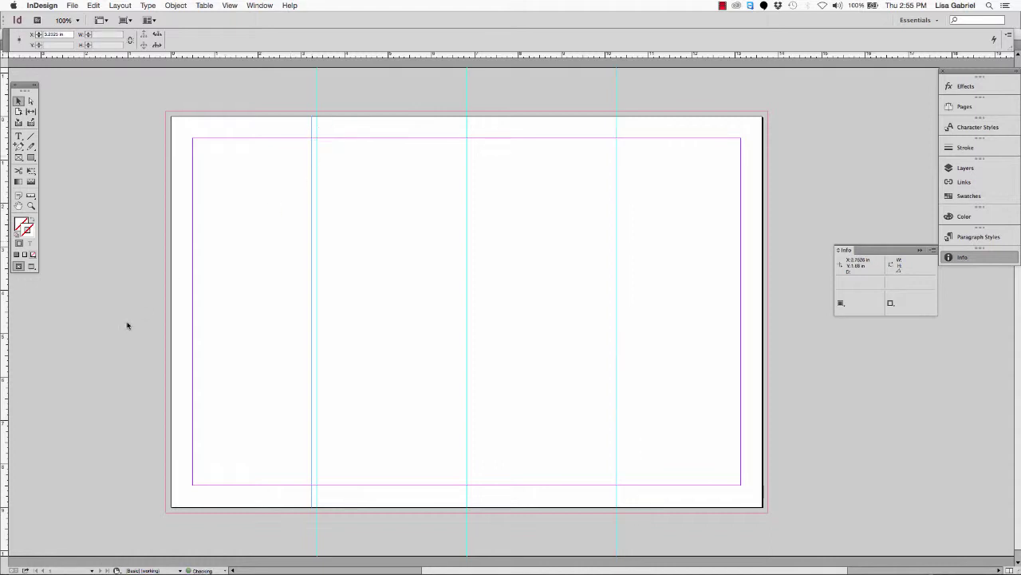
pyautogui.moveTo(4, 341); pyautogui.dragTo(322, 297)
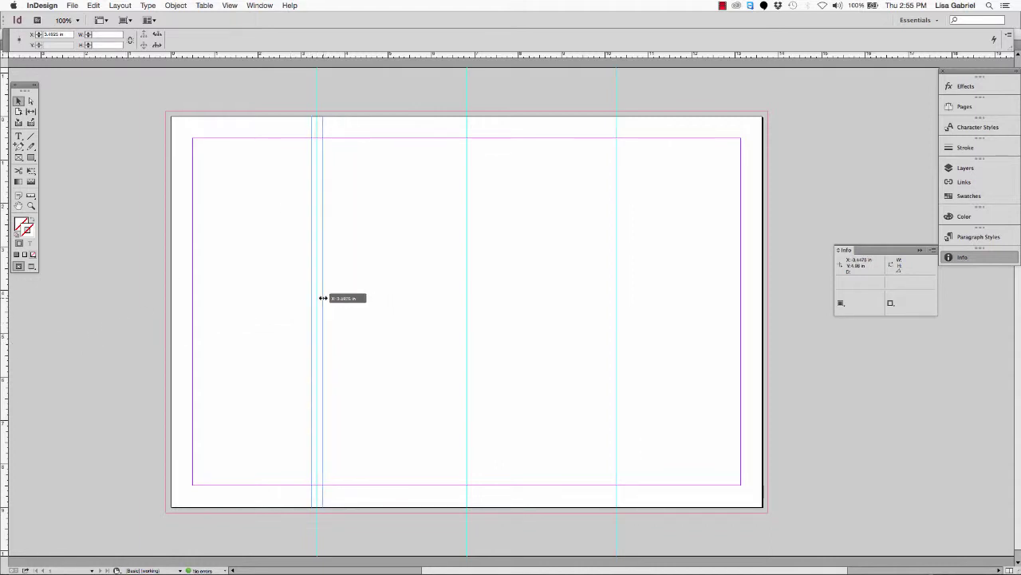
pyautogui.moveTo(322, 298); pyautogui.dragTo(306, 301)
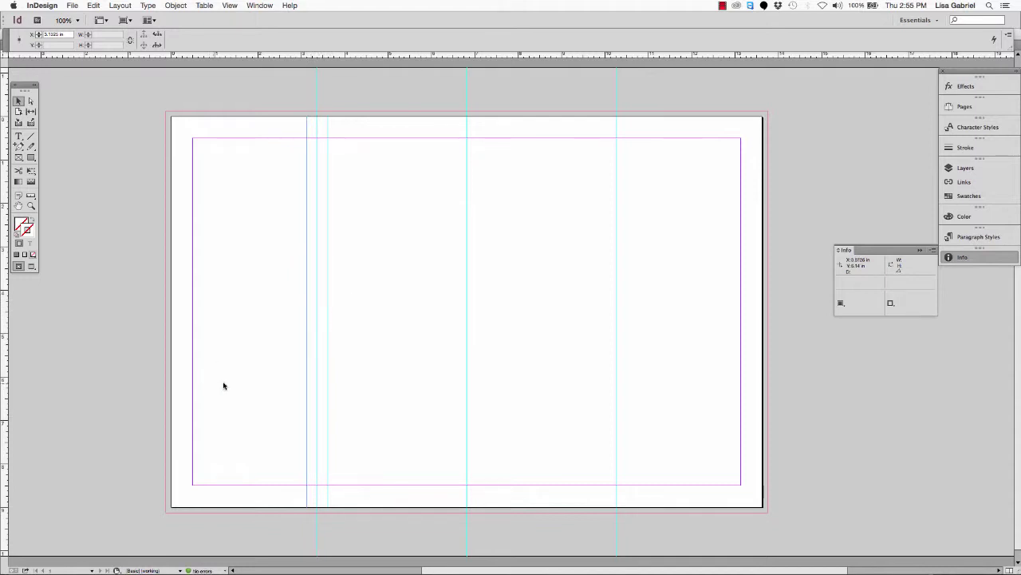
# Switch to the flag fold.indd document to examine its fold and margin guides, and return to Untitled-1.
pyautogui.click(254, 7)
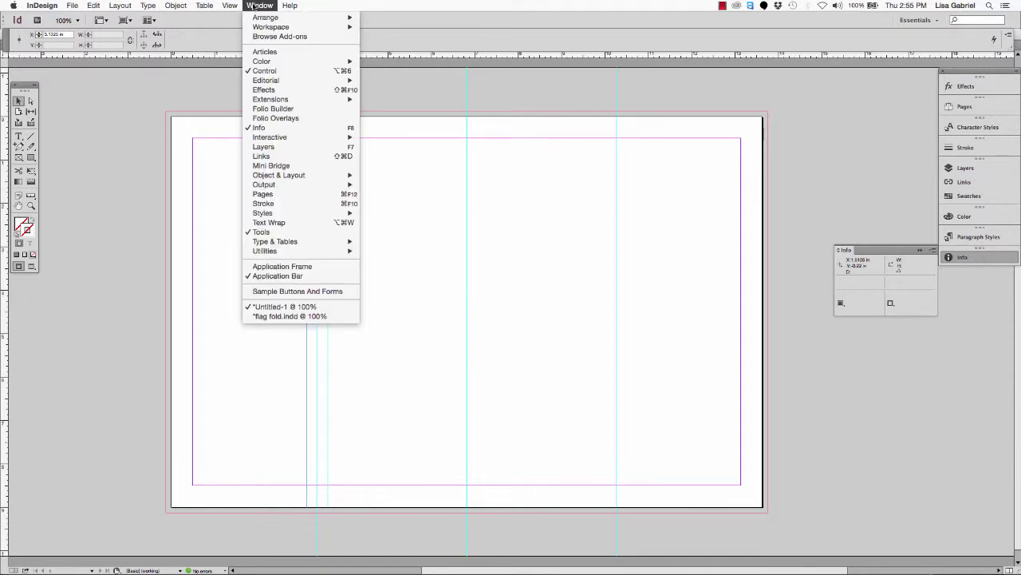
pyautogui.click(287, 316)
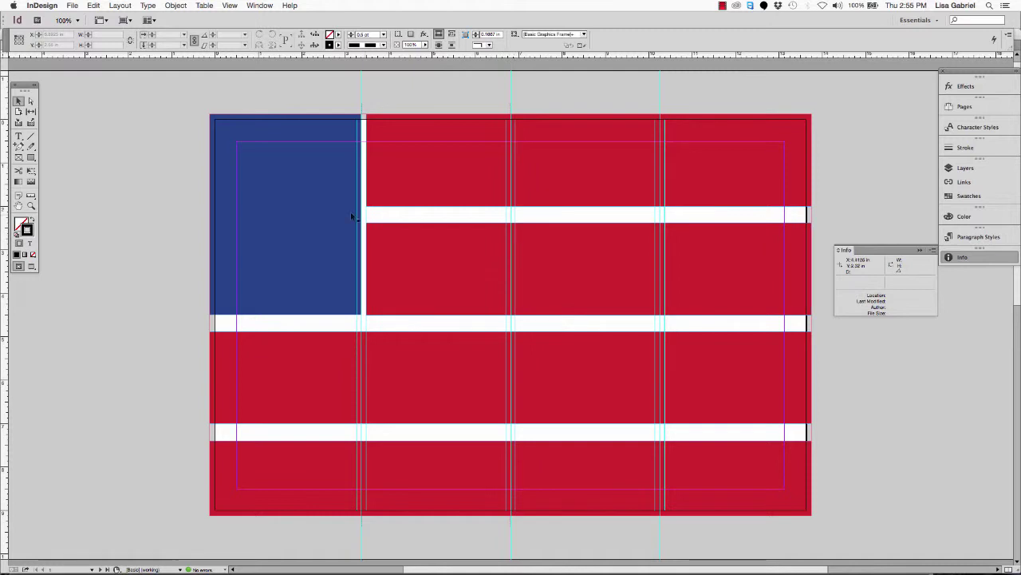
pyautogui.click(258, 8)
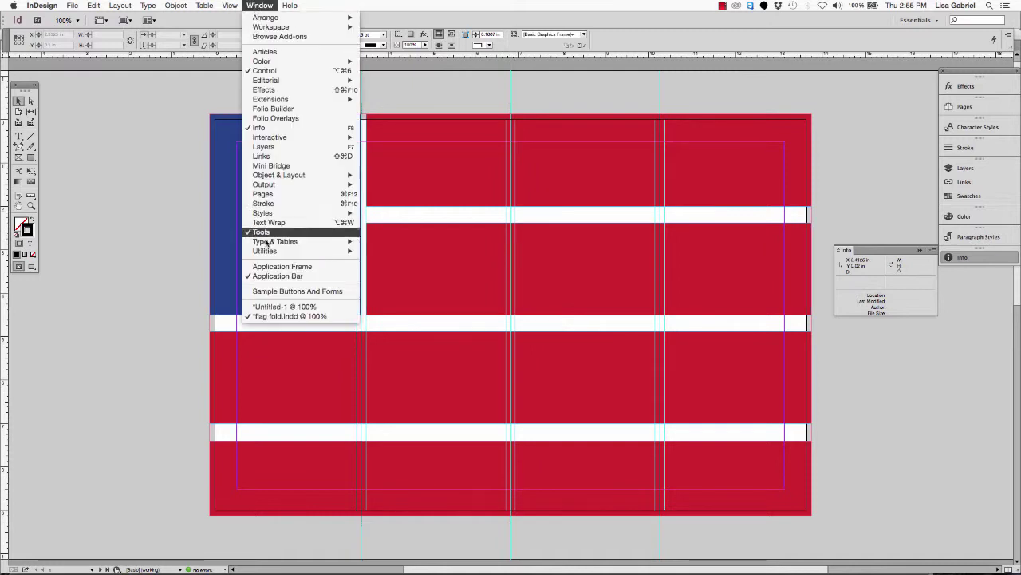
pyautogui.click(265, 308)
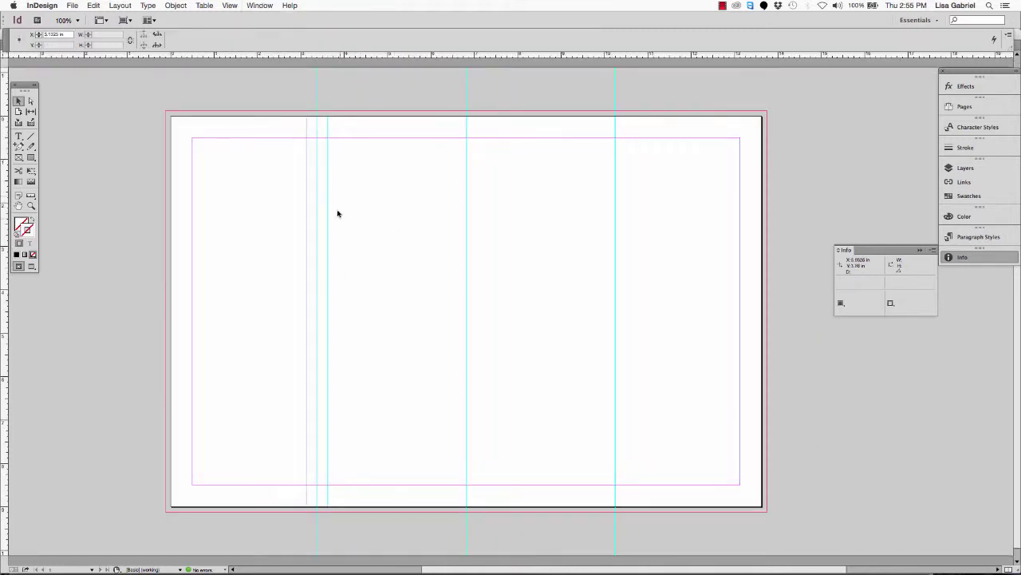
# Place page-only inside-margin guides about 0.2 in on either side of the second and third folds, and deselect them.
pyautogui.moveTo(4, 364); pyautogui.dragTo(458, 344)
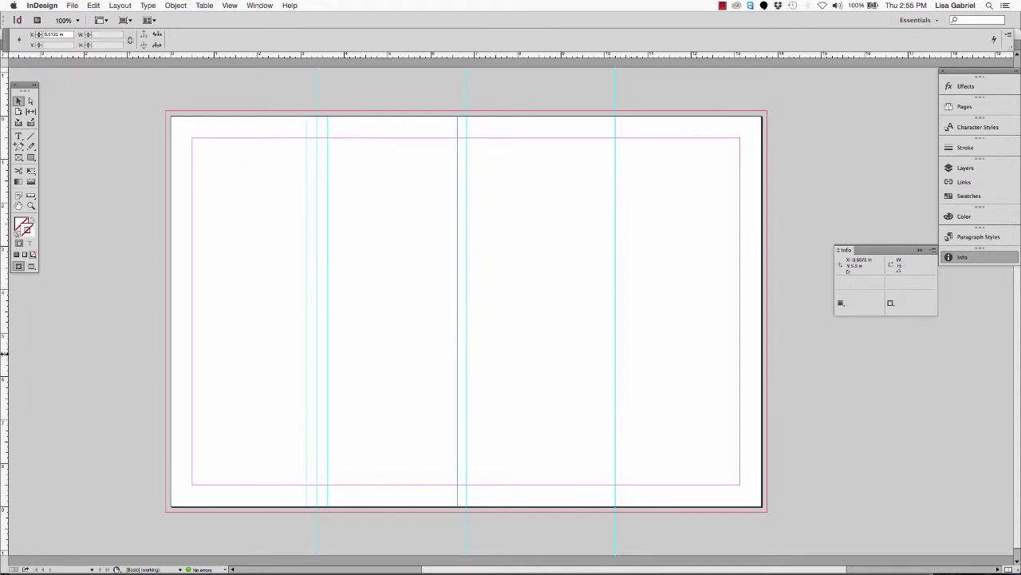
pyautogui.moveTo(4, 353); pyautogui.dragTo(475, 344)
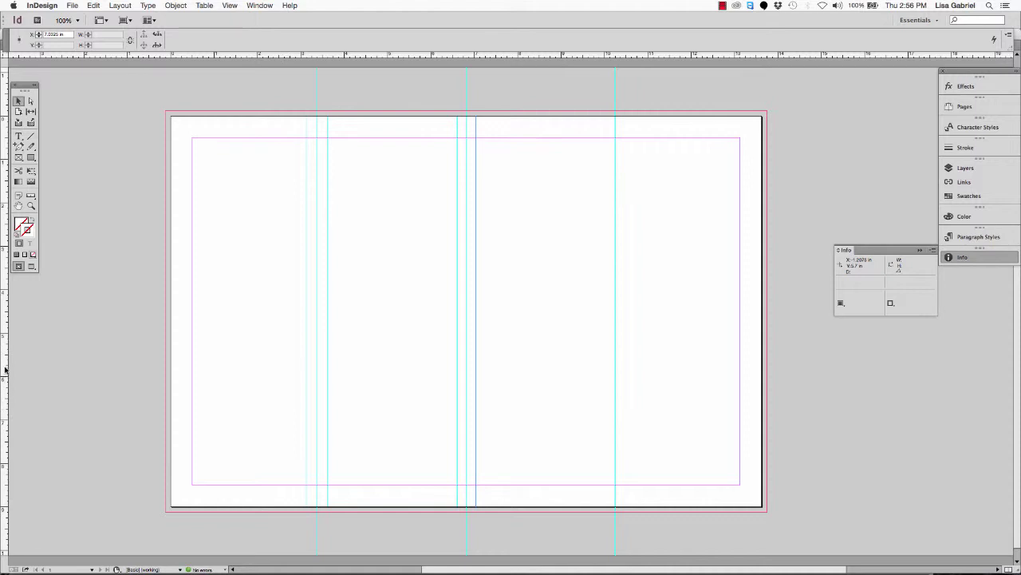
pyautogui.moveTo(5, 370); pyautogui.dragTo(608, 351)
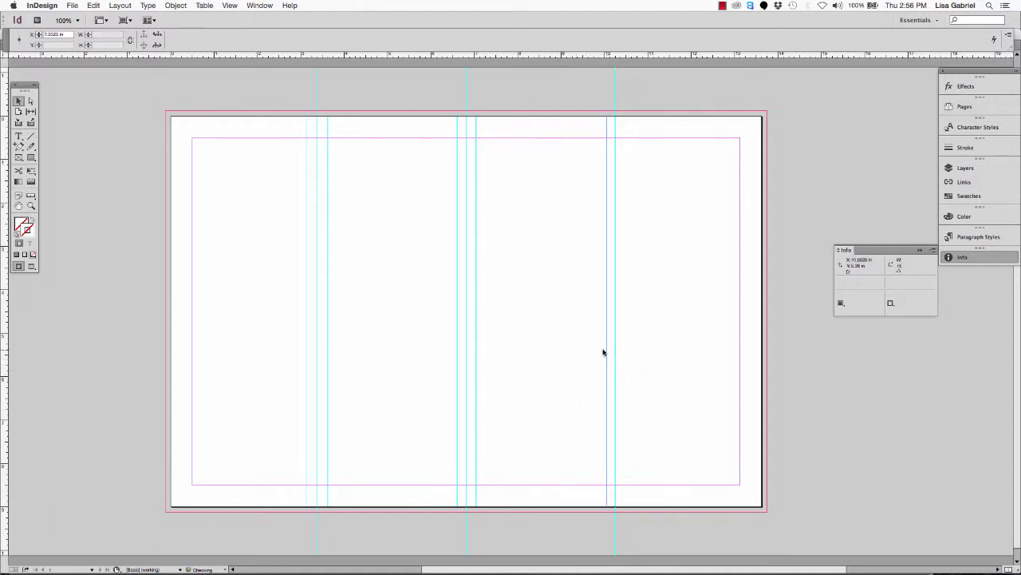
pyautogui.moveTo(5, 350); pyautogui.dragTo(624, 329)
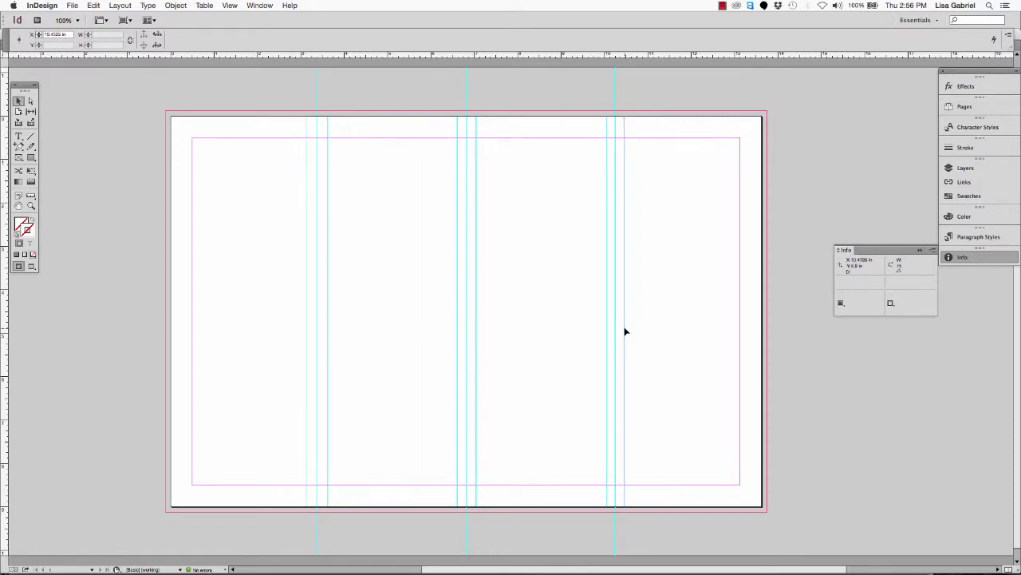
pyautogui.click(681, 349)
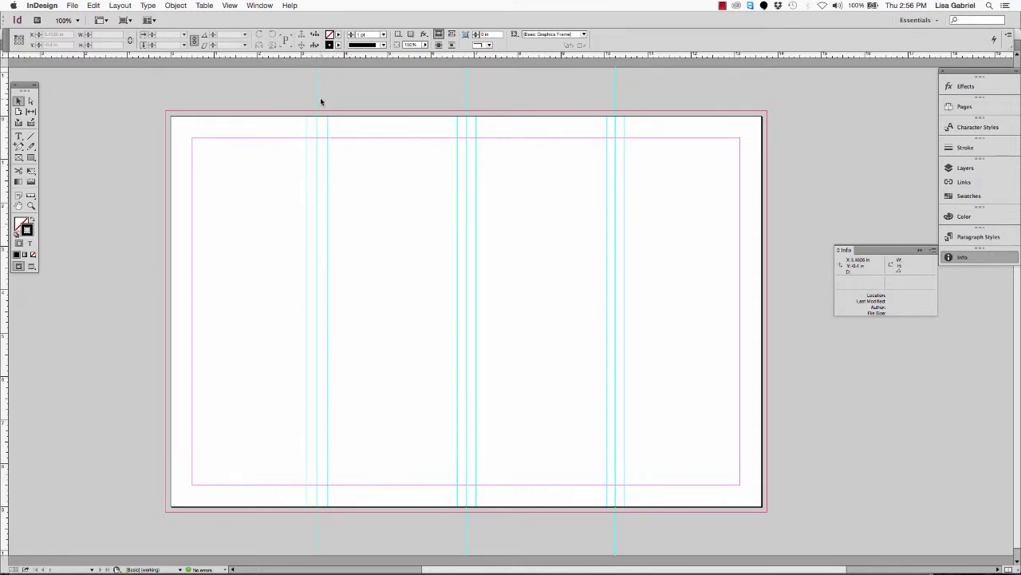
# Switch to Chrome to review the Fold Mark Parameters in the folding handout, and return to the InDesign document.
pyautogui.press('super+Tab')
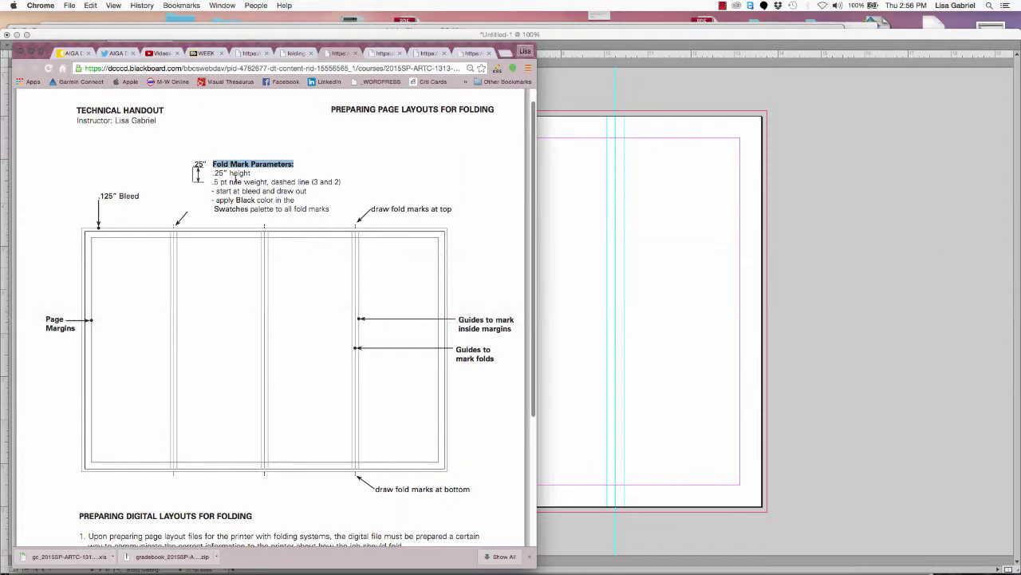
pyautogui.click(212, 163)
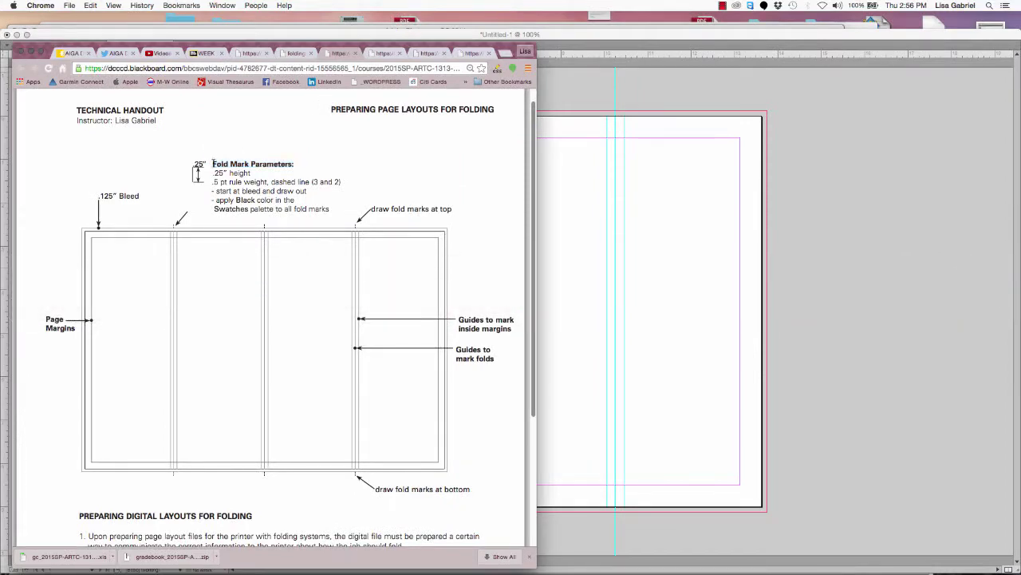
pyautogui.moveTo(212, 164); pyautogui.dragTo(334, 210)
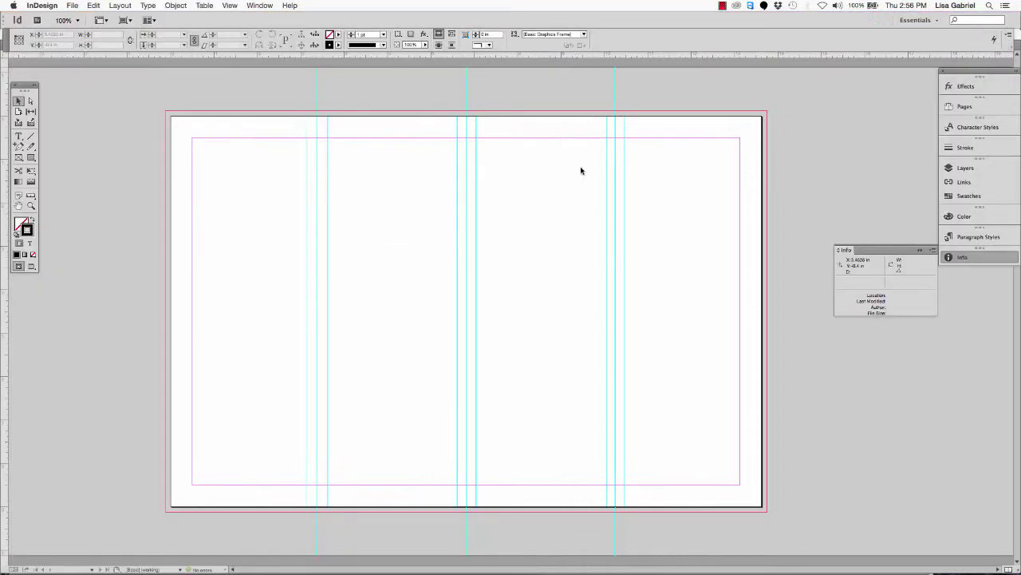
pyautogui.click(580, 167)
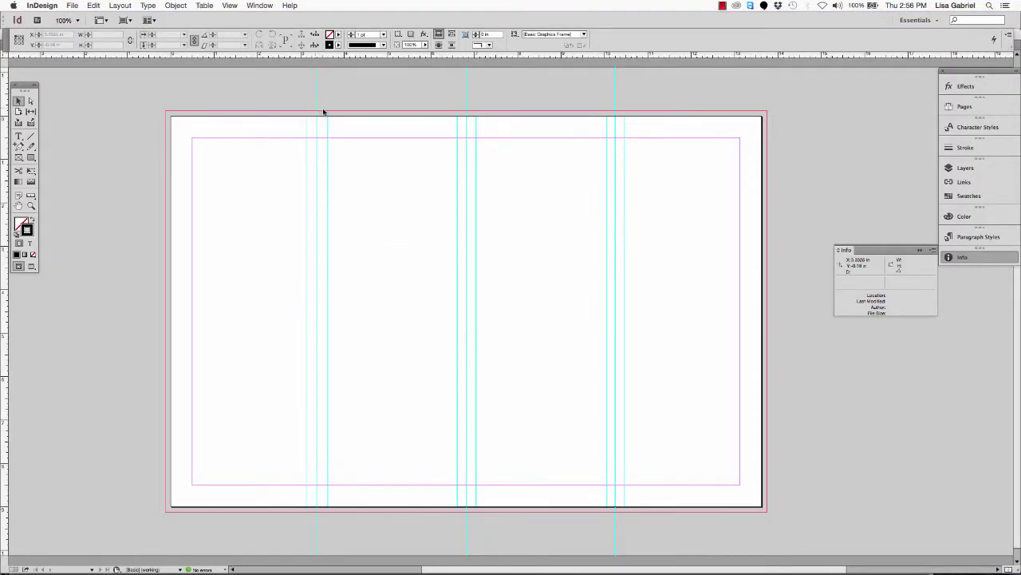
# Choose the Line tool, check the handout's line style in Chrome, and set the stroke type to Dashed (3 and 2).
pyautogui.click(33, 138)
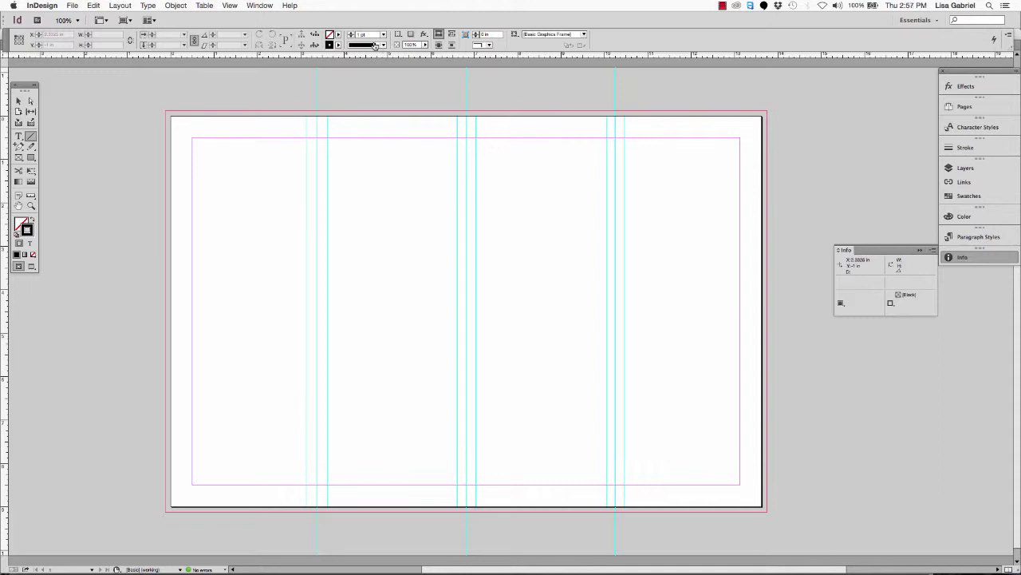
pyautogui.press('super+Tab')
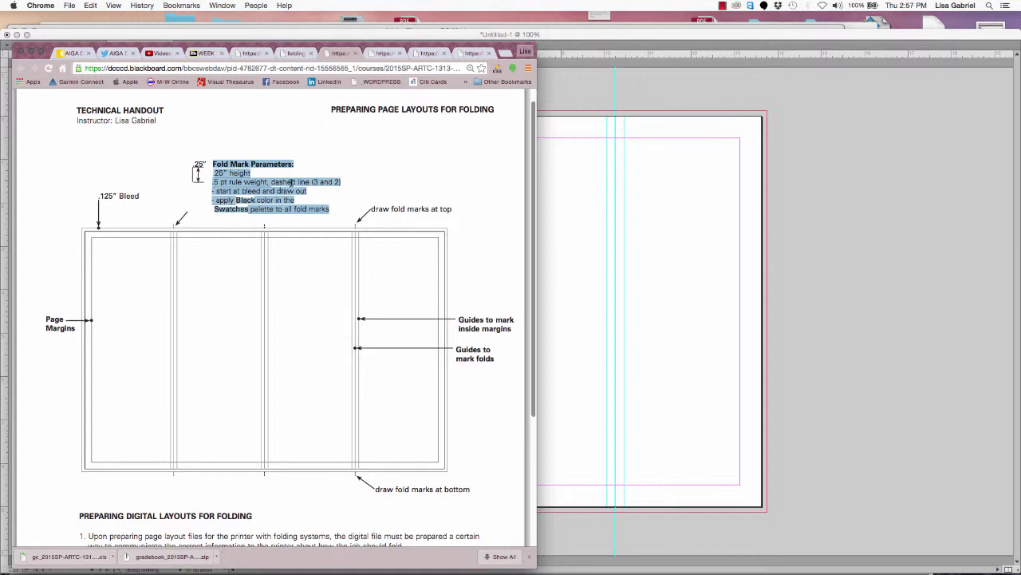
pyautogui.press('super+Tab')
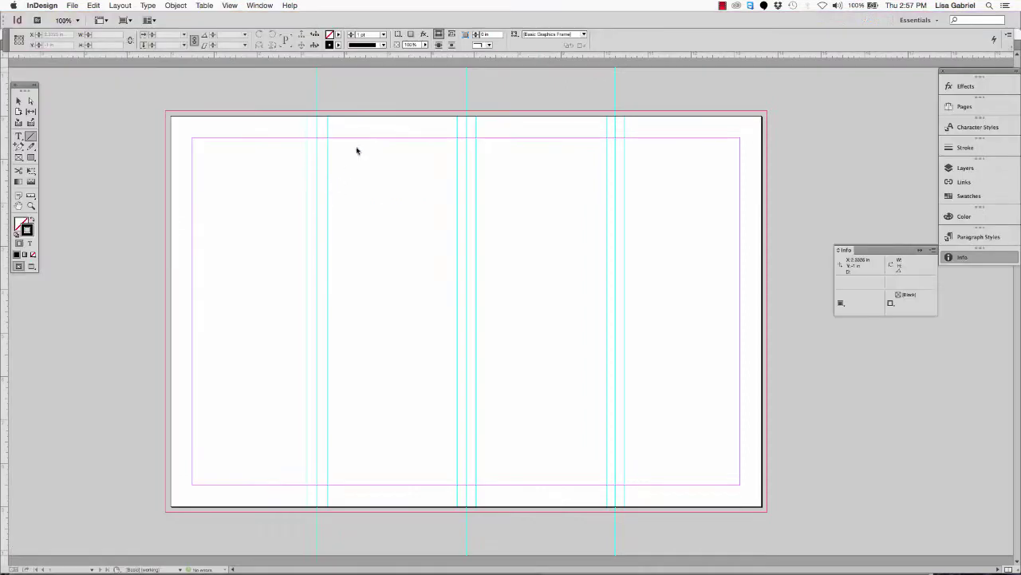
pyautogui.click(383, 45)
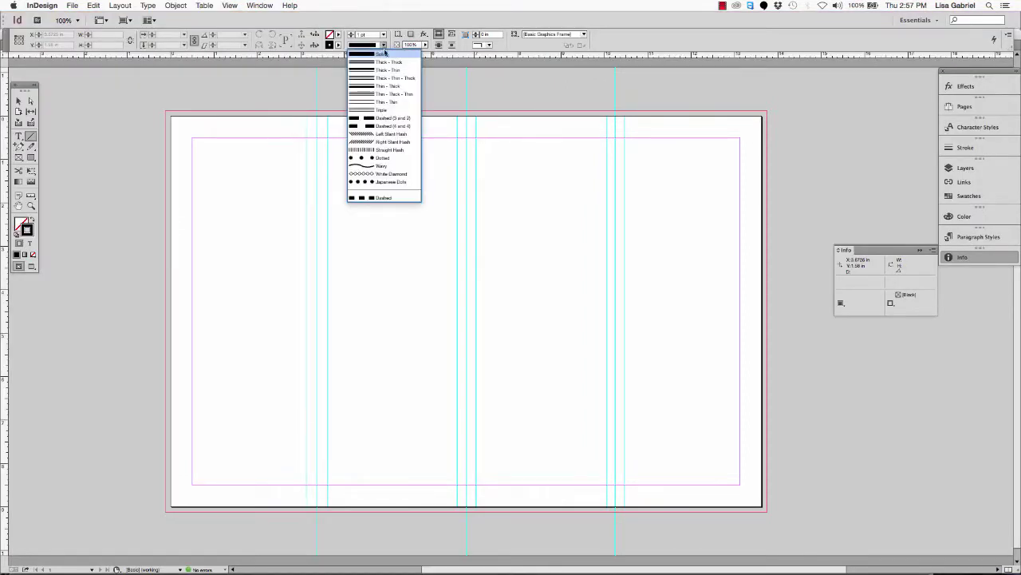
pyautogui.click(392, 197)
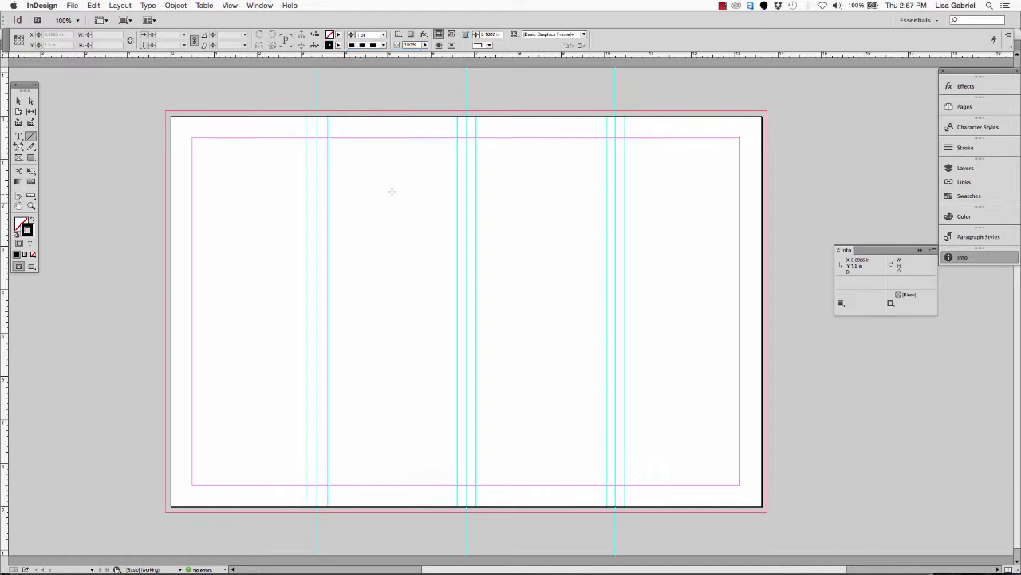
pyautogui.click(384, 46)
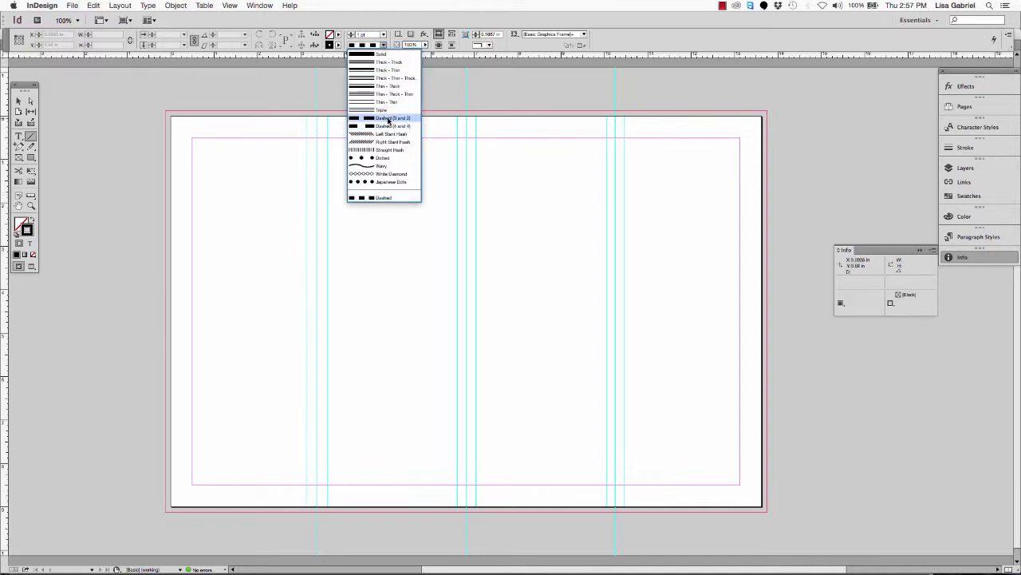
pyautogui.click(388, 118)
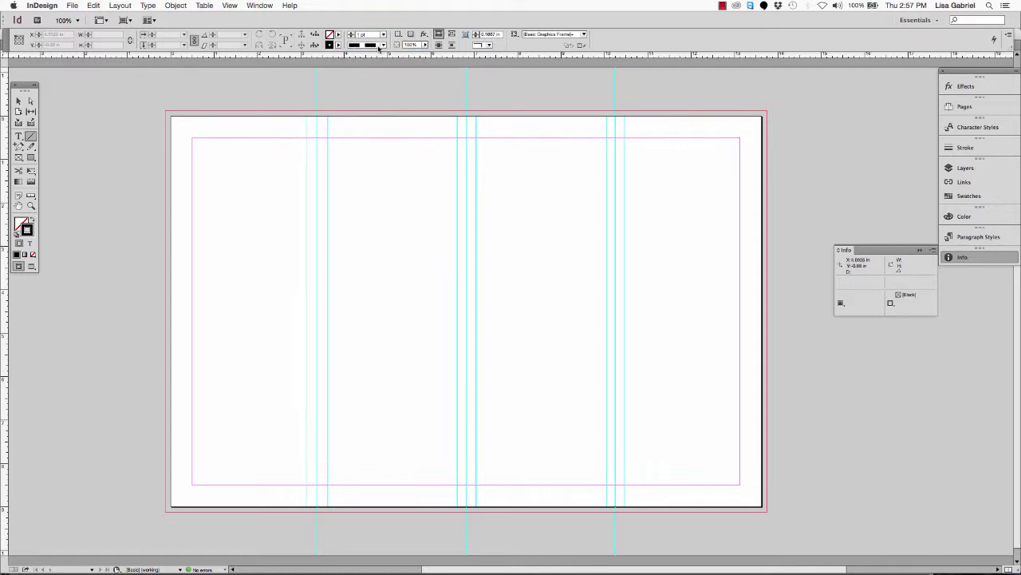
# Check the handout's rule weight in Chrome, return to InDesign, and set the line stroke to 0.5 pt, Dashed (3 and 2).
pyautogui.press('super+Tab')
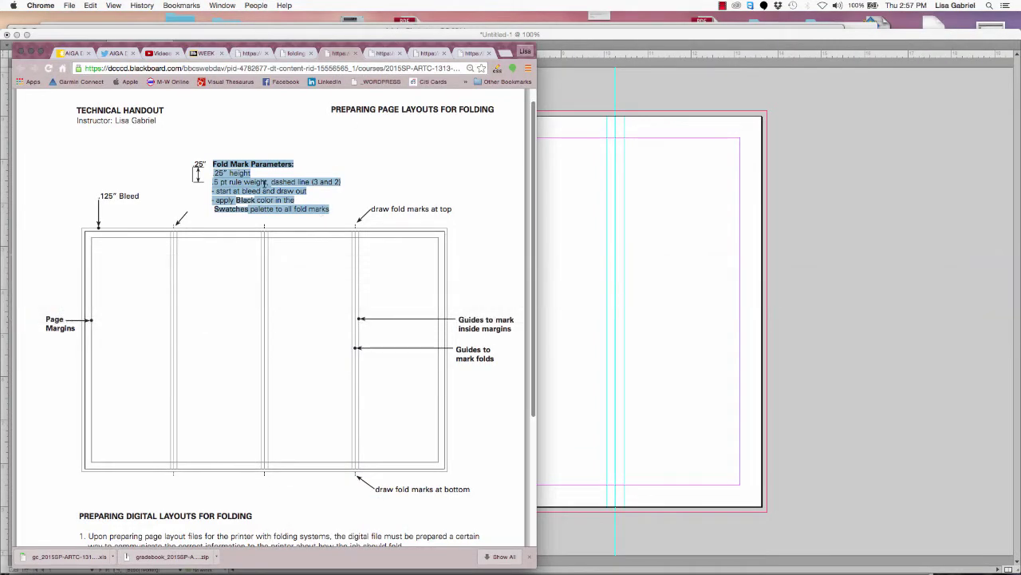
pyautogui.press('super+Tab')
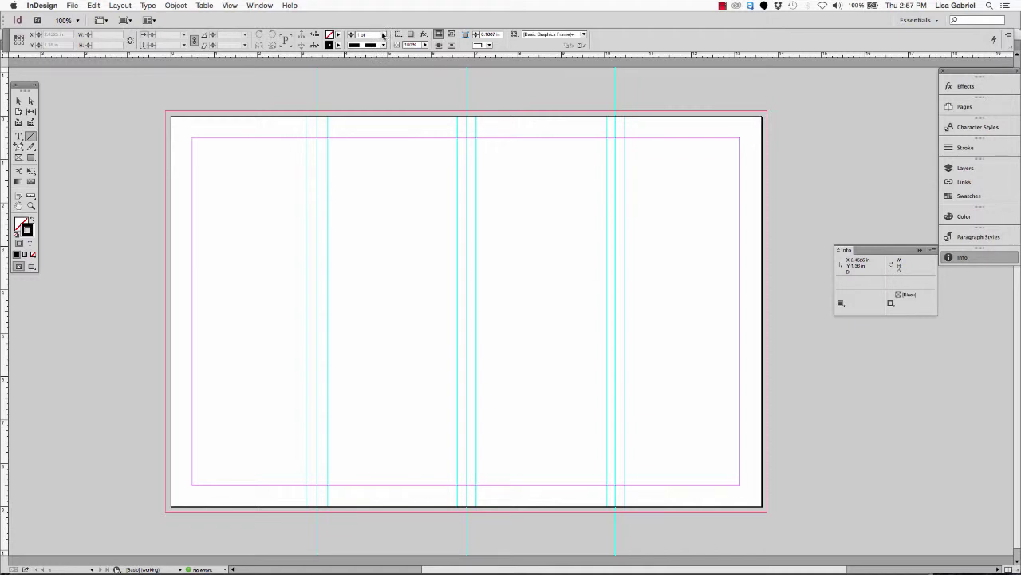
pyautogui.click(383, 35)
pyautogui.click(371, 64)
pyautogui.click(383, 44)
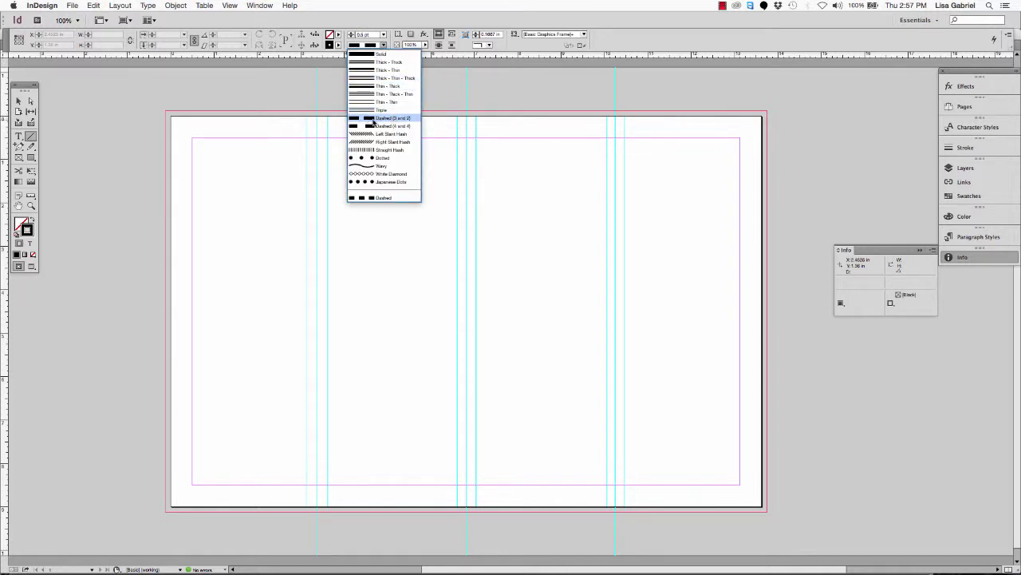
pyautogui.click(410, 120)
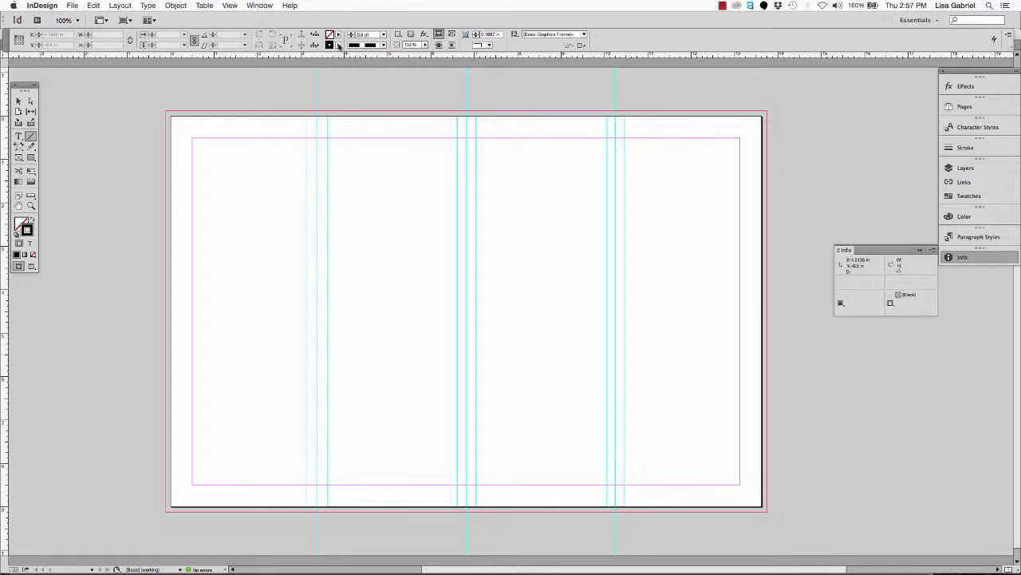
# Check the stroke color swatches for [Black], then review the handout's Fold Mark Parameters in Chrome and return to InDesign.
pyautogui.click(338, 45)
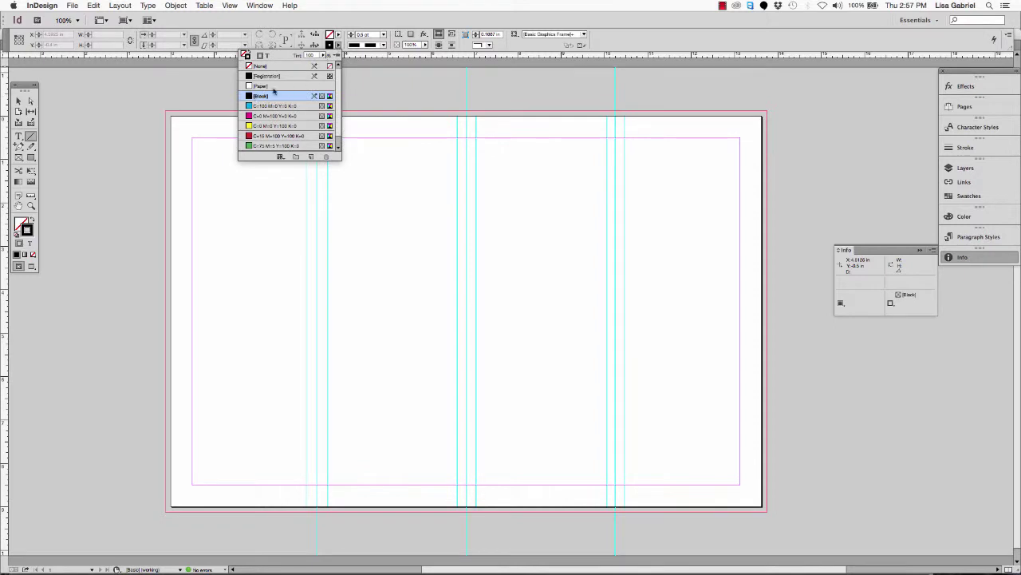
pyautogui.click(343, 48)
pyautogui.press('super+Tab')
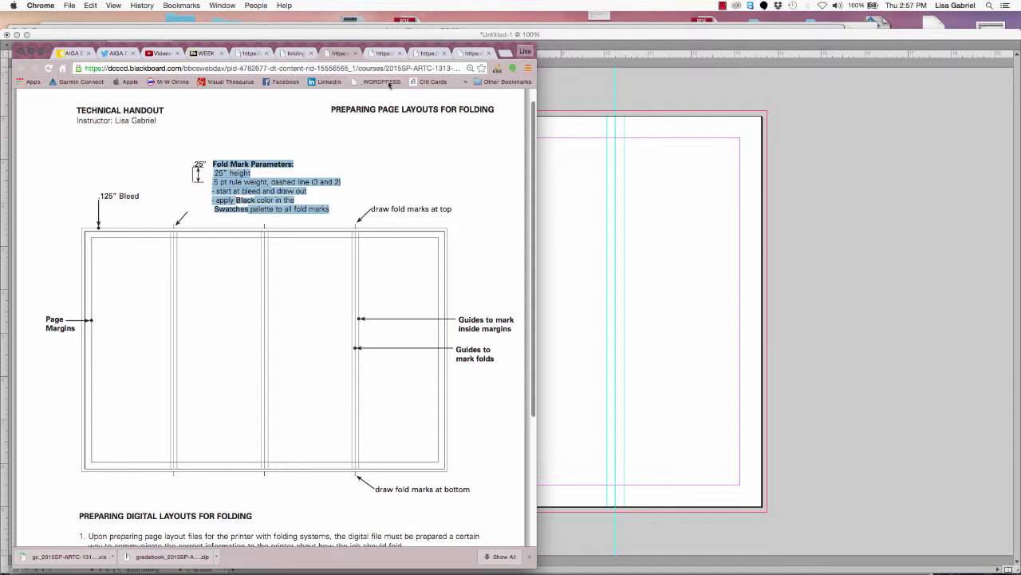
pyautogui.press('super+Tab')
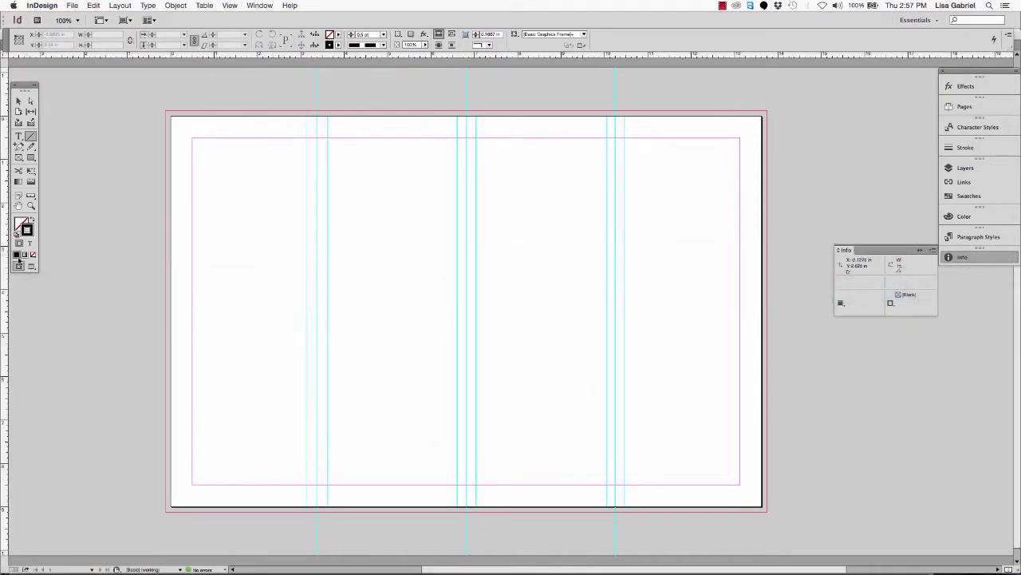
# Draw a vertical dashed fold mark upward from the top bleed line at the first fold guide, and set its length to 0.25 in.
pyautogui.click(30, 207)
pyautogui.moveTo(281, 88); pyautogui.dragTo(351, 125)
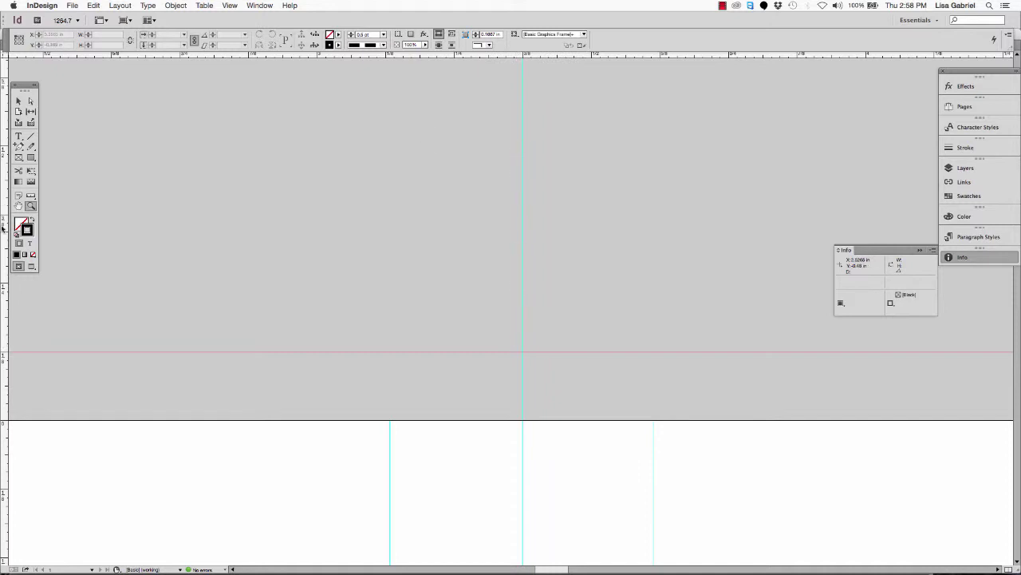
pyautogui.click(30, 136)
pyautogui.moveTo(523, 353); pyautogui.dragTo(524, 354)
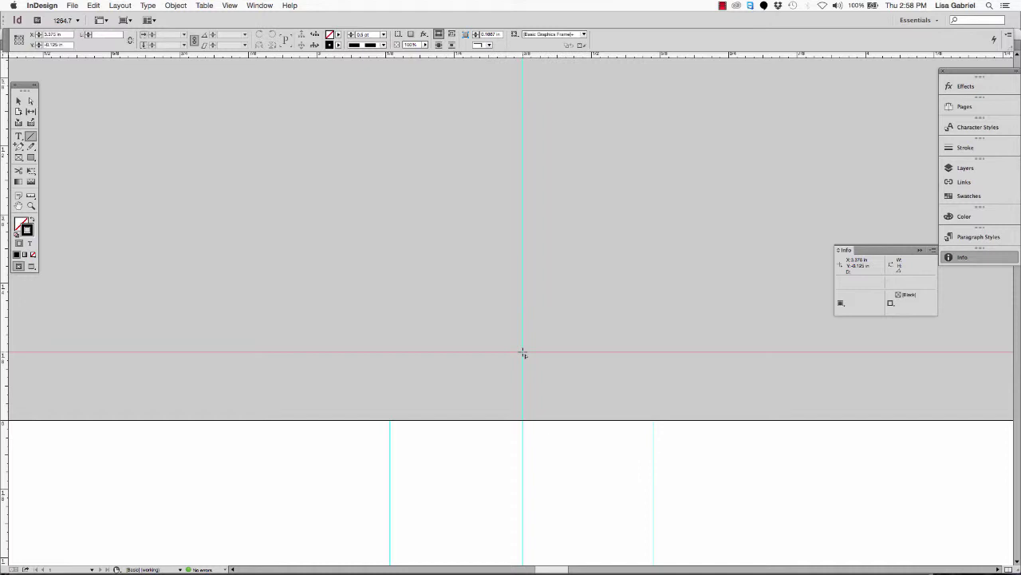
pyautogui.moveTo(523, 354); pyautogui.dragTo(522, 216)
pyautogui.click(90, 35)
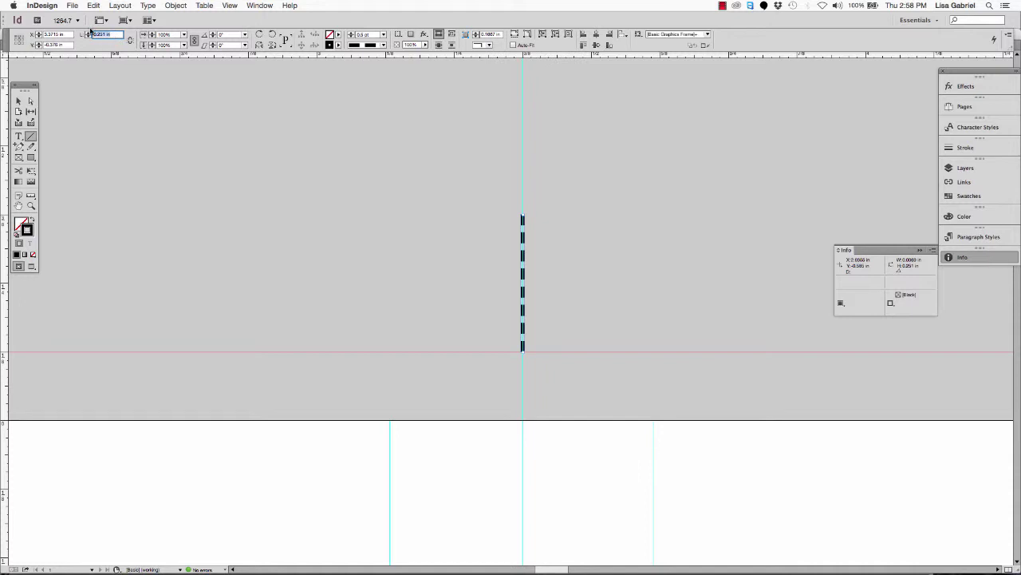
pyautogui.write('25')
pyautogui.press('Return')
# Duplicate the fold mark horizontally onto the second fold guide, keeping it above the top bleed line.
pyautogui.press('super+0')
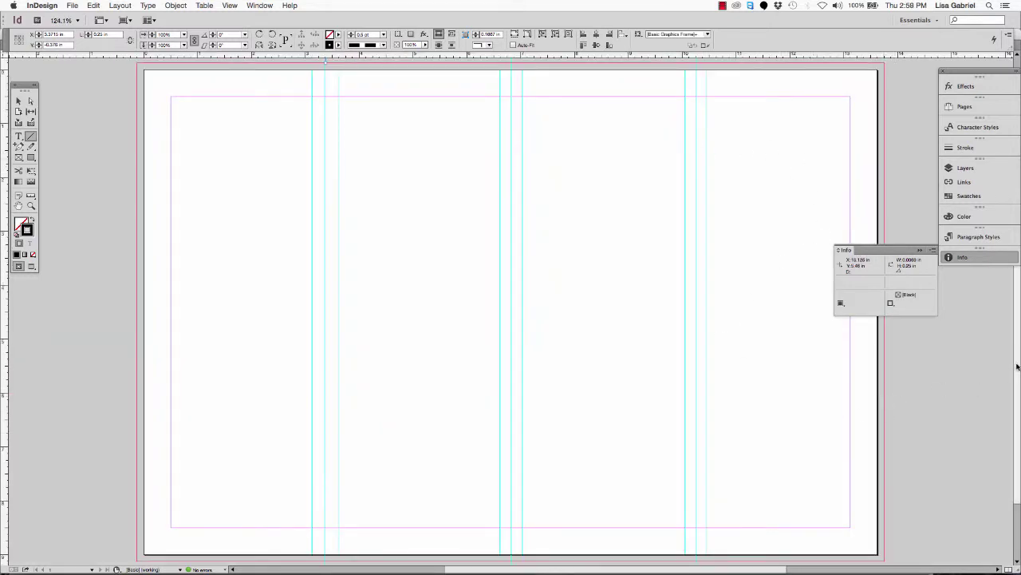
pyautogui.scroll(3, 1018, 365)
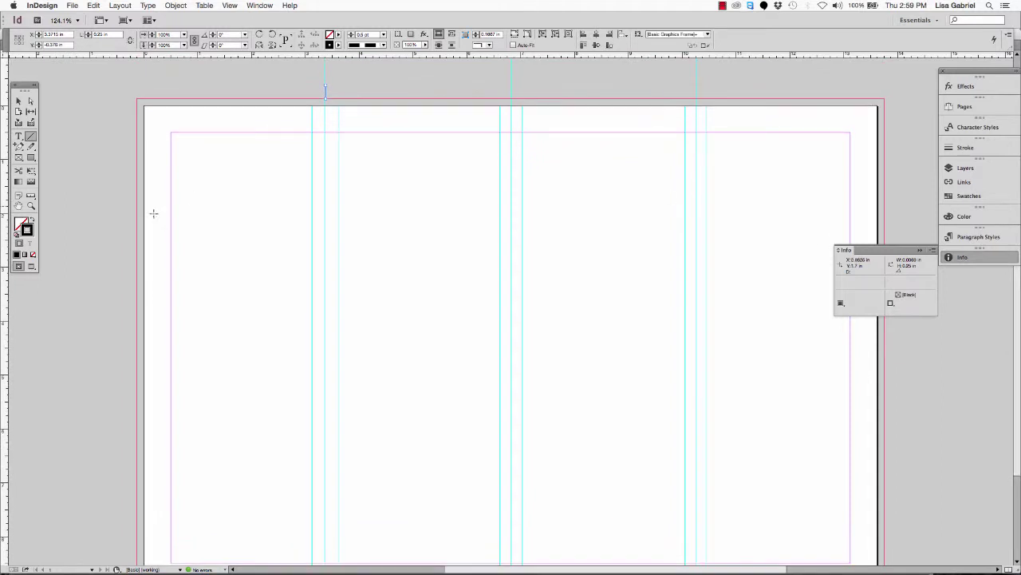
pyautogui.click(31, 206)
pyautogui.moveTo(315, 76); pyautogui.dragTo(711, 112)
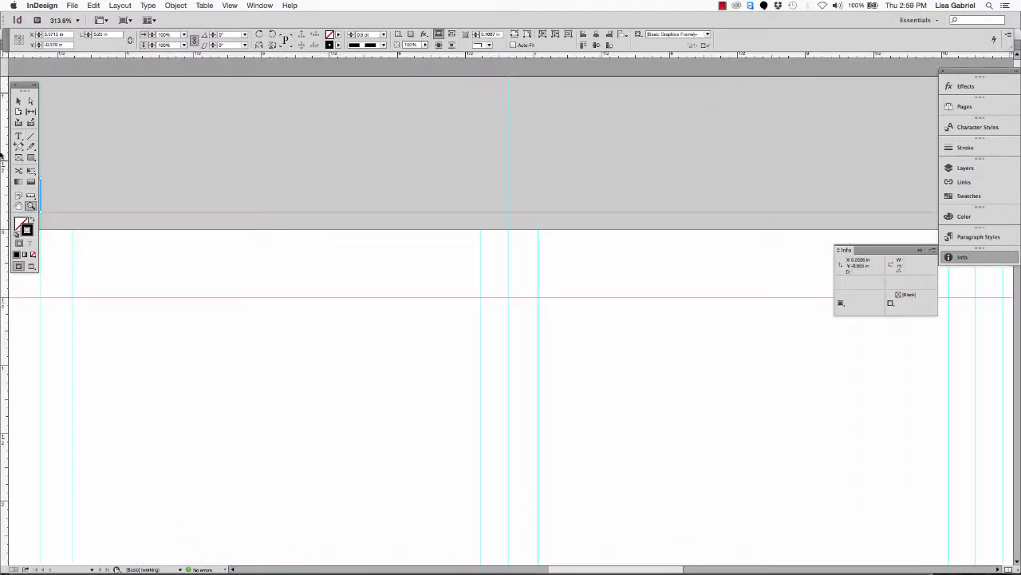
pyautogui.moveTo(26, 87); pyautogui.dragTo(13, 93)
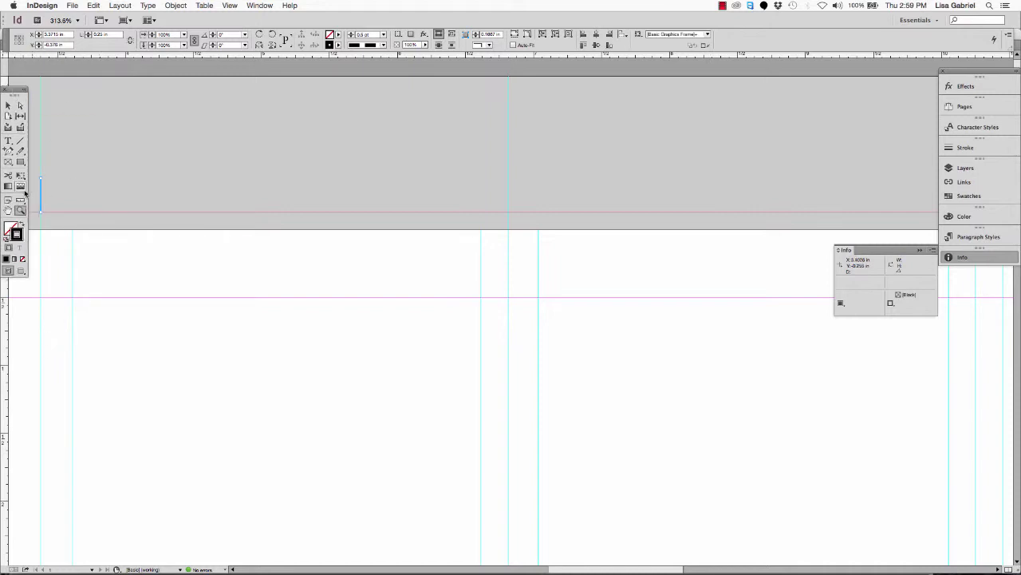
pyautogui.click(8, 105)
pyautogui.moveTo(43, 195); pyautogui.dragTo(510, 196)
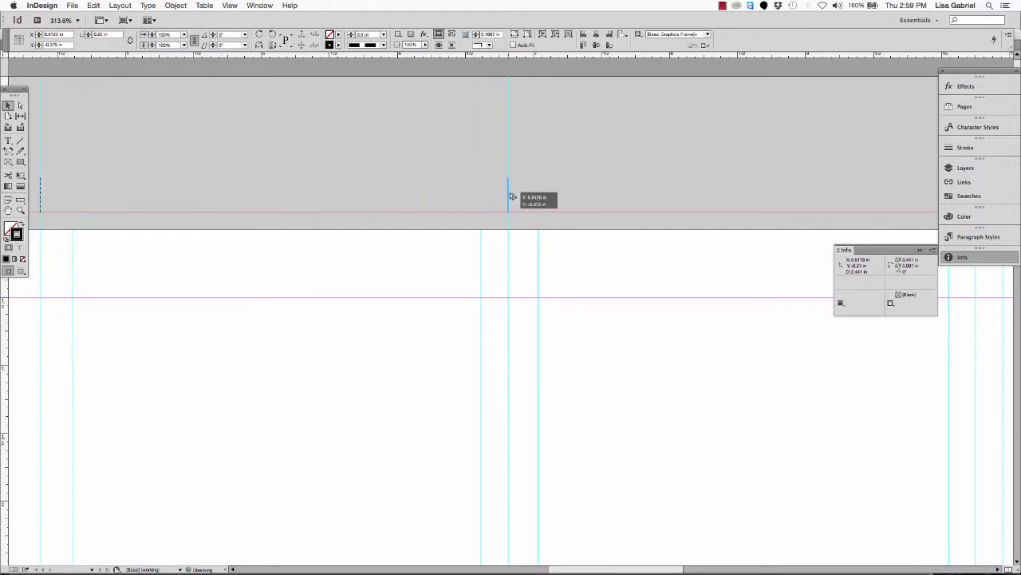
pyautogui.moveTo(511, 197); pyautogui.dragTo(511, 196)
# Duplicate the second fold mark onto the third fold guide above the top bleed, and deselect it.
pyautogui.hscroll(6, 590, 192)
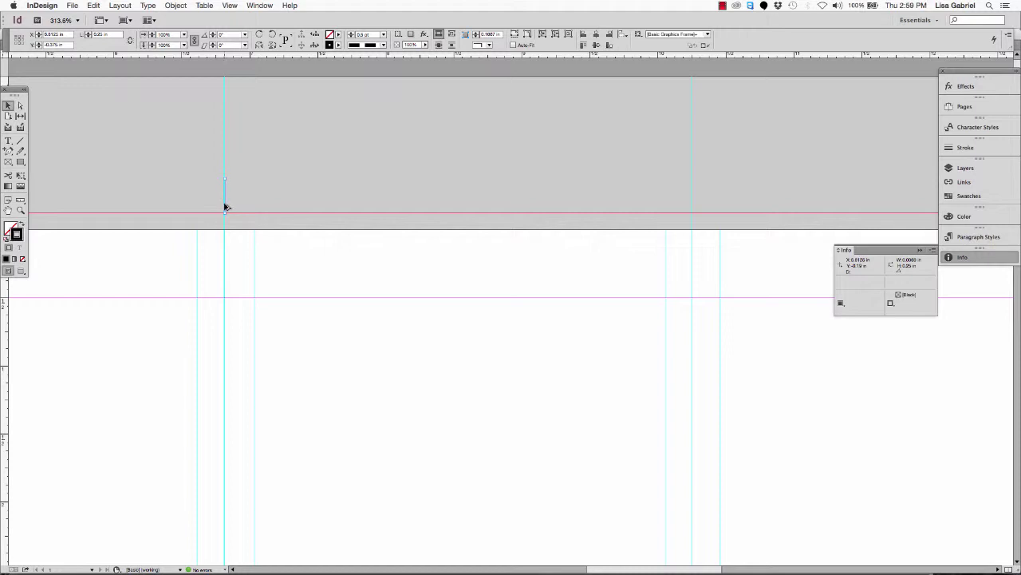
pyautogui.moveTo(225, 207); pyautogui.dragTo(692, 208)
pyautogui.click(727, 188)
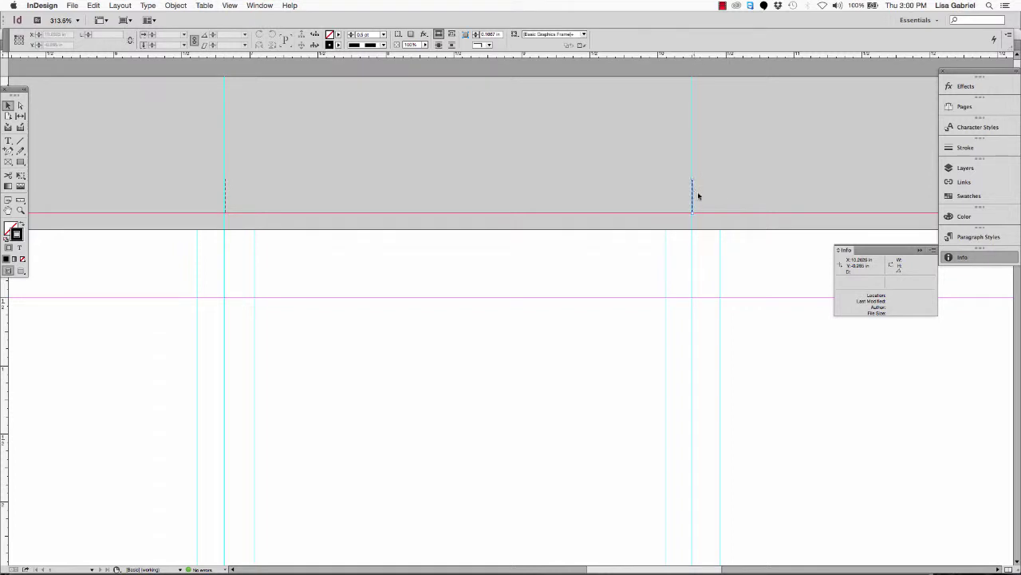
pyautogui.click(700, 193)
pyautogui.click(709, 189)
pyautogui.click(697, 194)
pyautogui.click(714, 198)
# Hide the guides to examine the three fold marks above the page, and show the guides again.
pyautogui.press('super+minus')
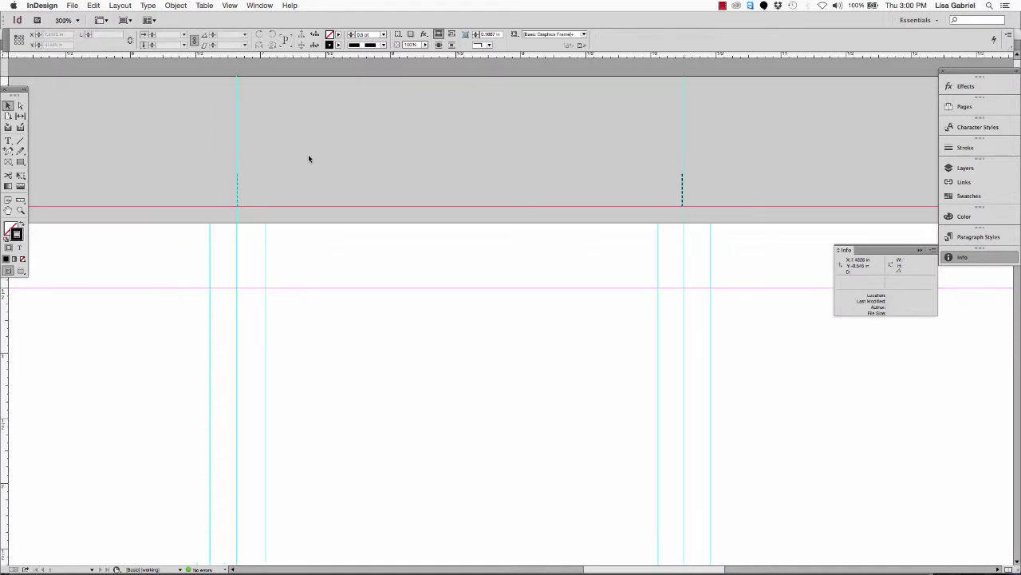
pyautogui.press('super+minus')
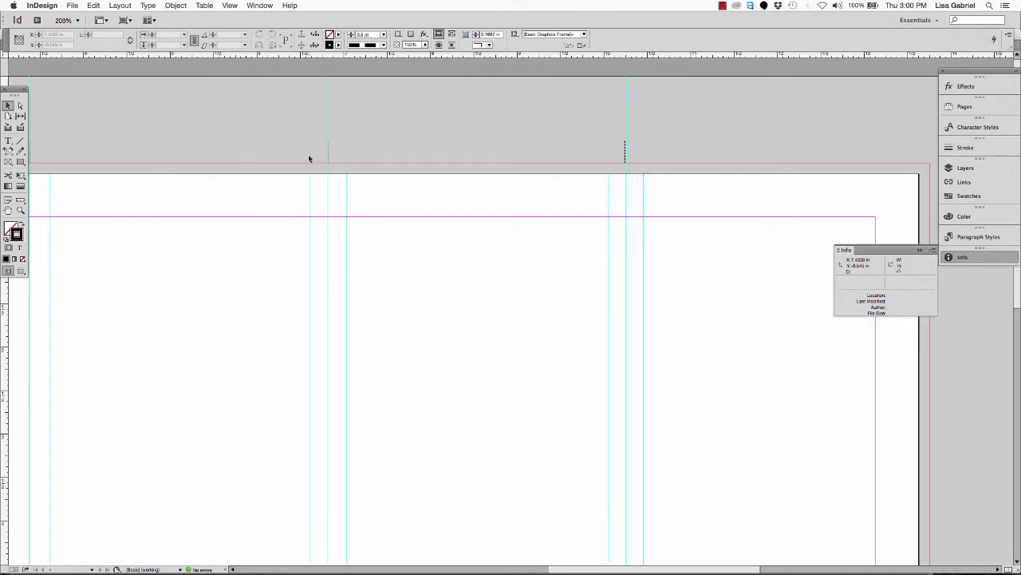
pyautogui.press('super+minus')
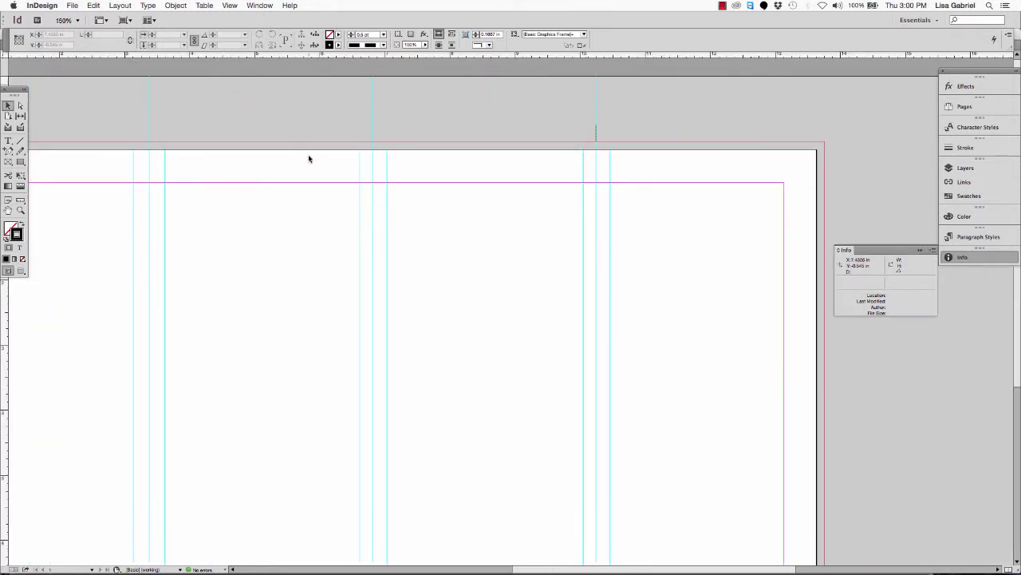
pyautogui.press('super+semicolon')
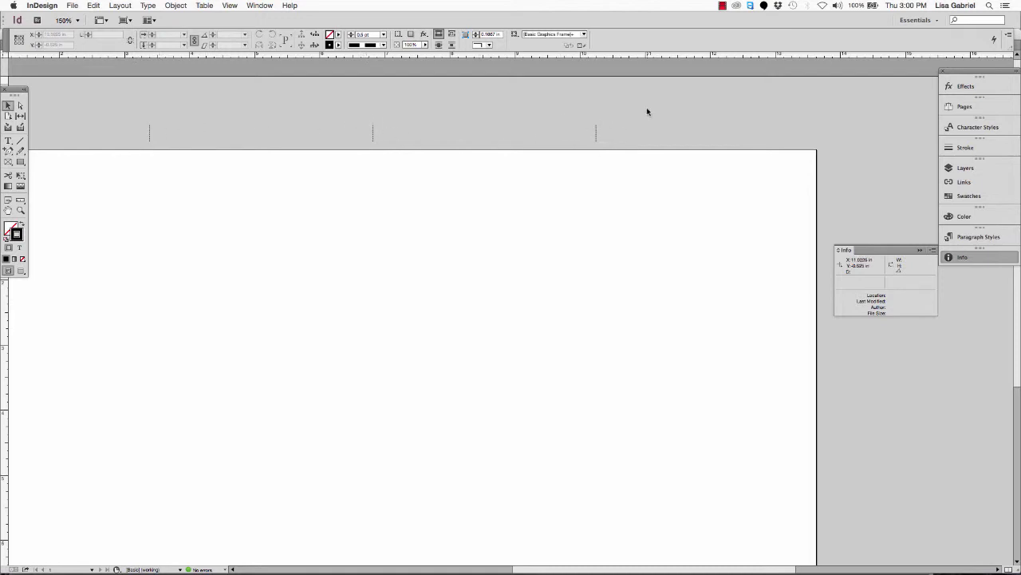
pyautogui.press('super+minus')
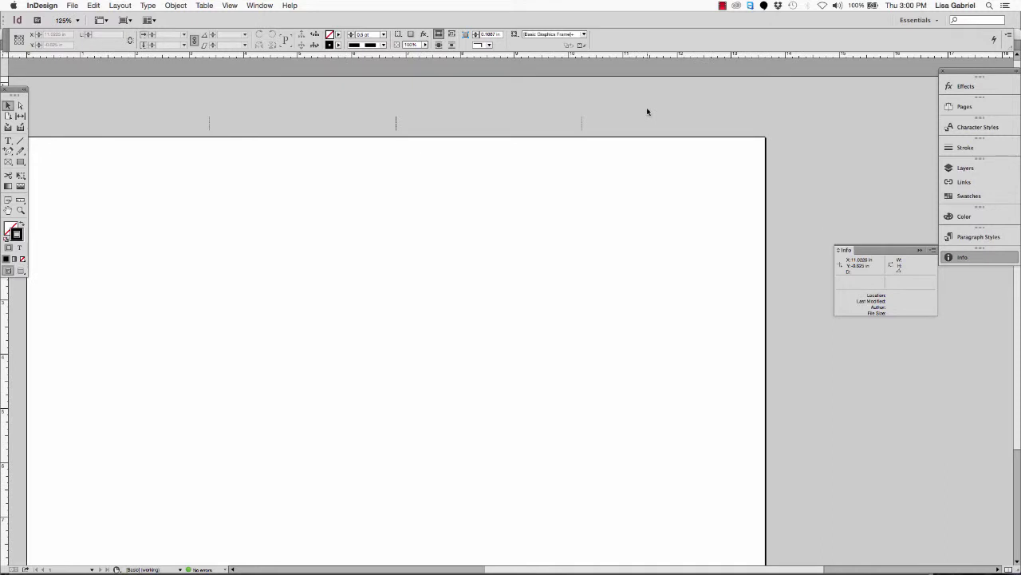
pyautogui.press('super+minus')
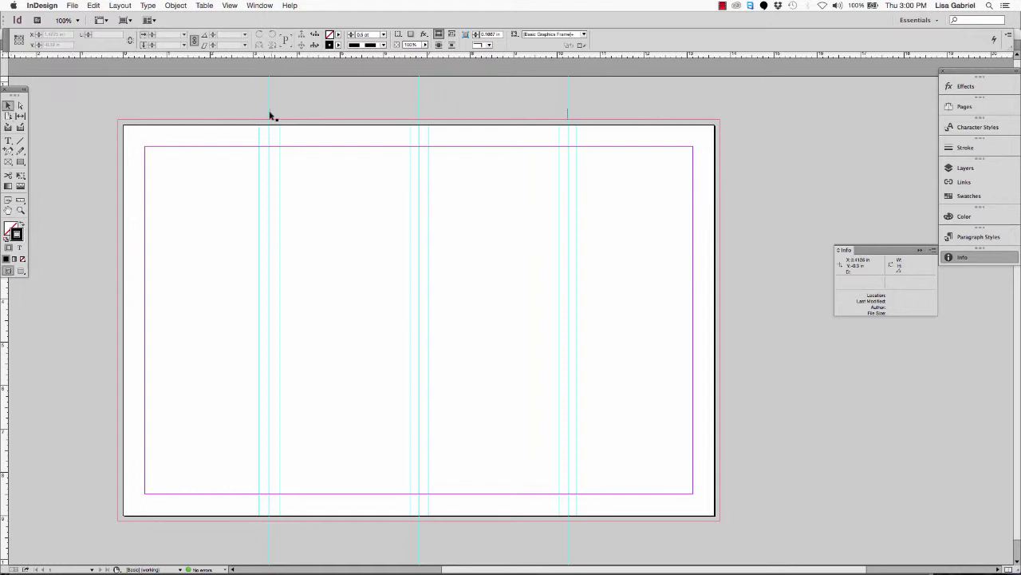
# Duplicate the three top fold marks straight down to just outside the bottom bleed, and check all the marks in Preview mode.
pyautogui.moveTo(252, 93); pyautogui.dragTo(581, 126)
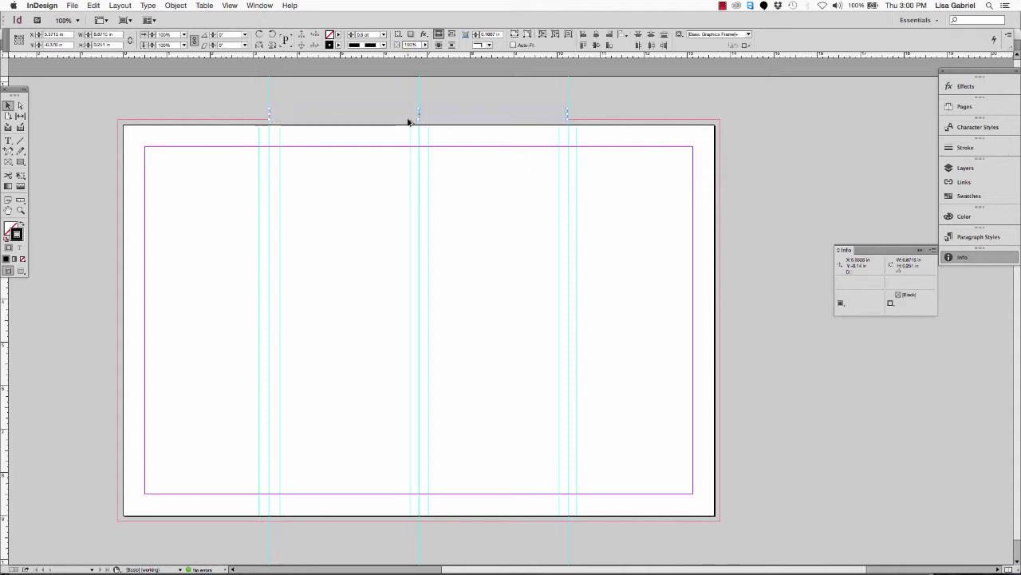
pyautogui.moveTo(410, 119); pyautogui.dragTo(406, 535)
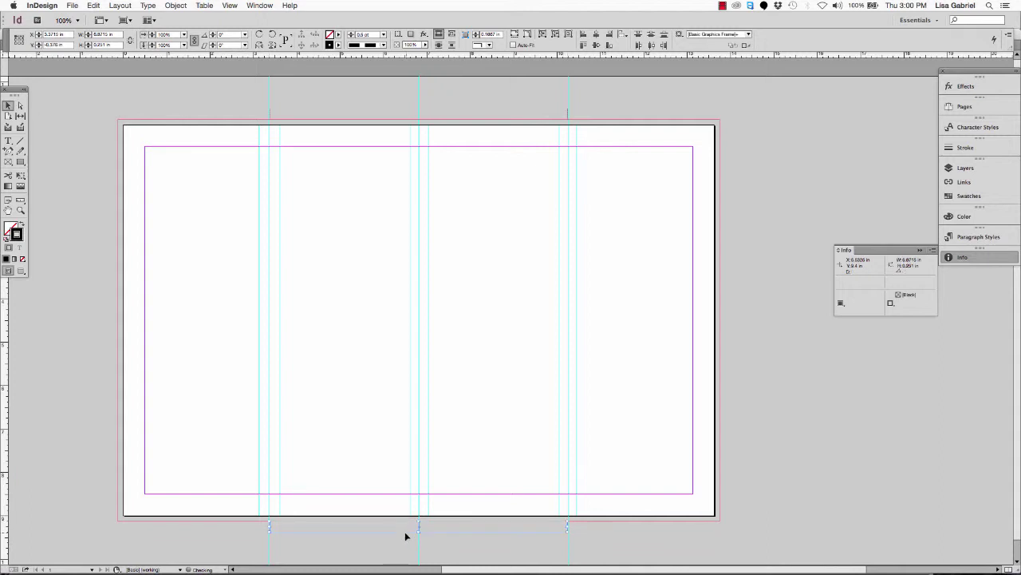
pyautogui.press('w')
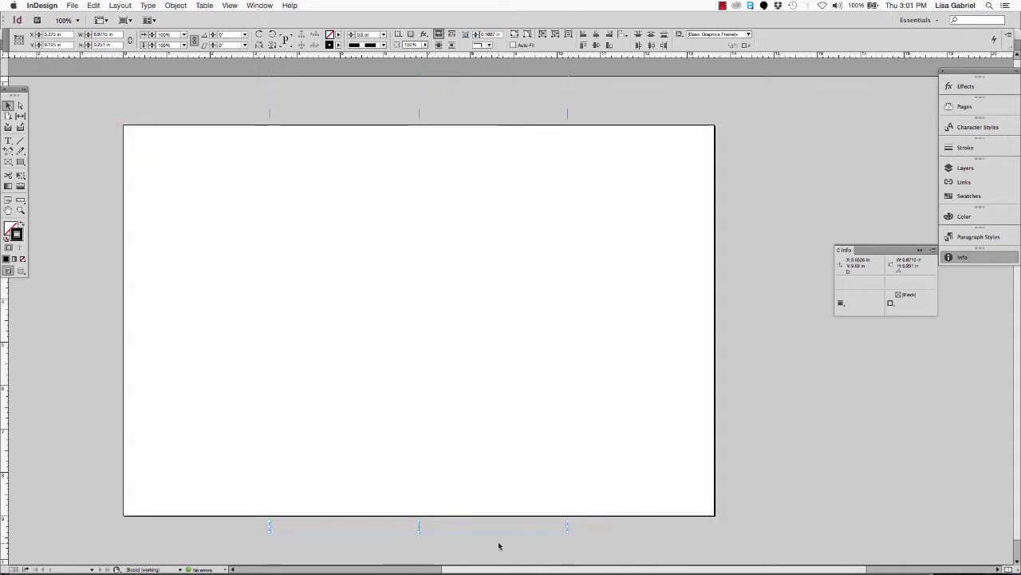
pyautogui.click(70, 183)
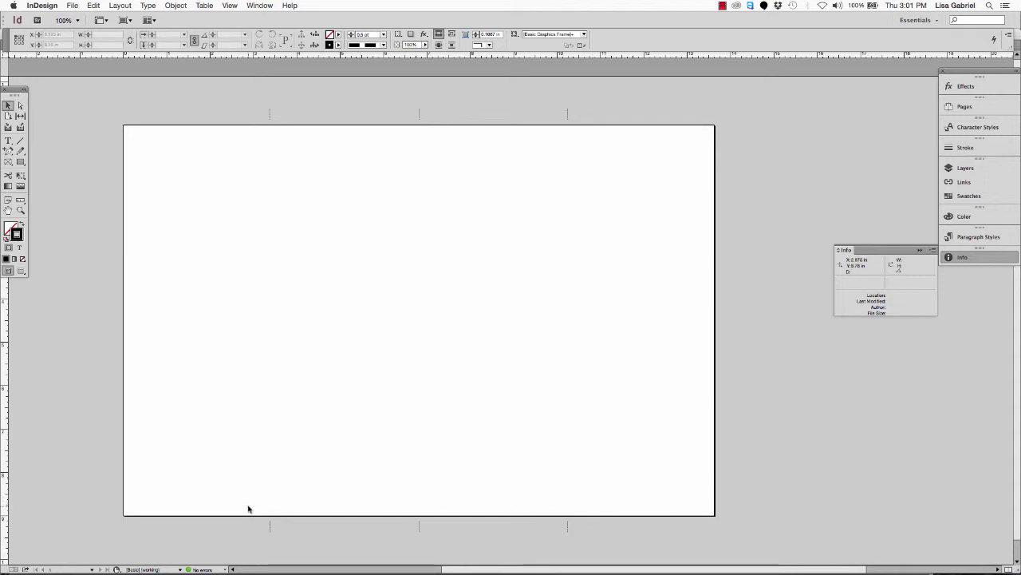
pyautogui.press('w')
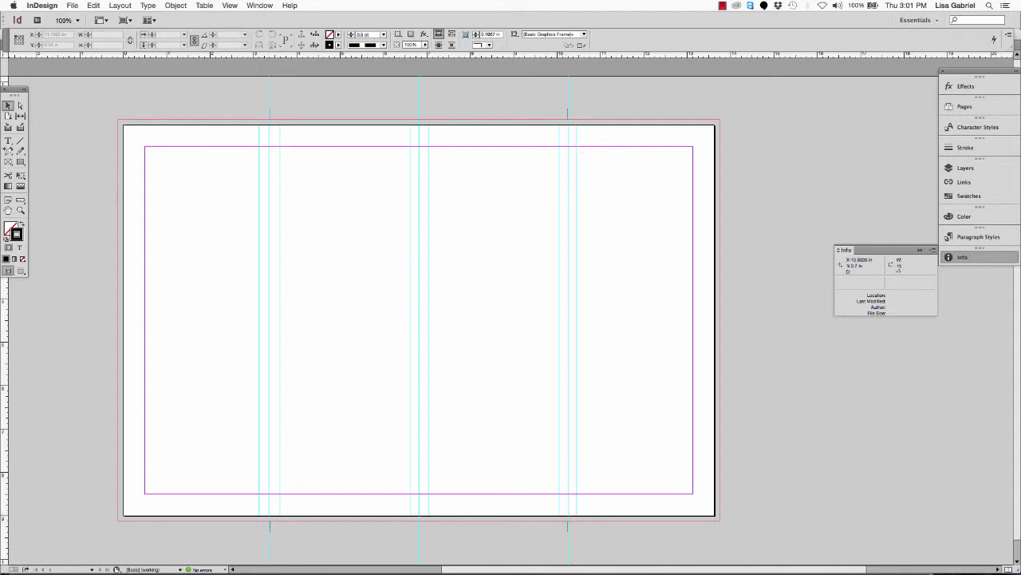
# Move the panel dock inward and add a second page based on A-Master below page 1.
pyautogui.moveTo(980, 72); pyautogui.dragTo(894, 81)
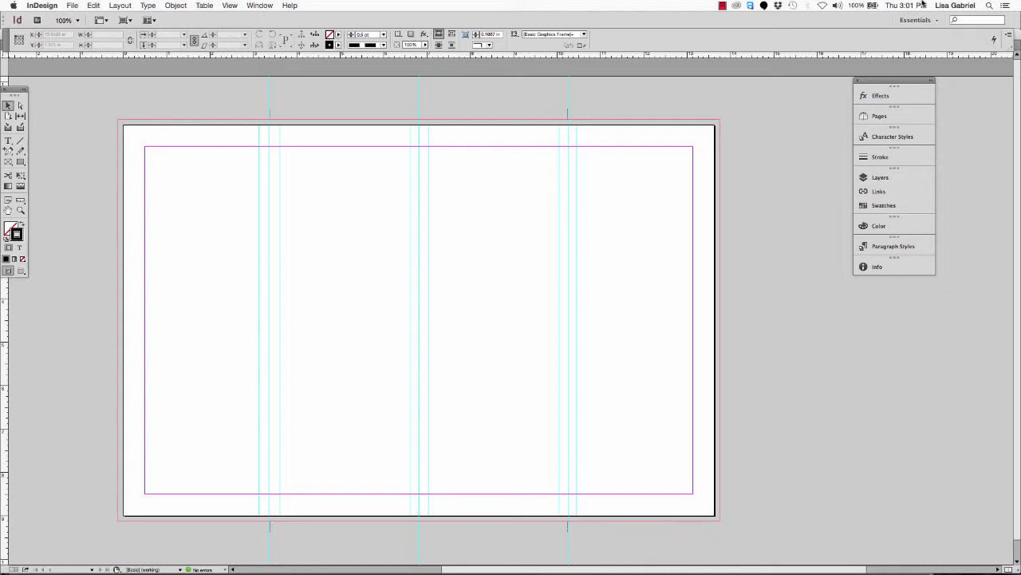
pyautogui.press('super+minus')
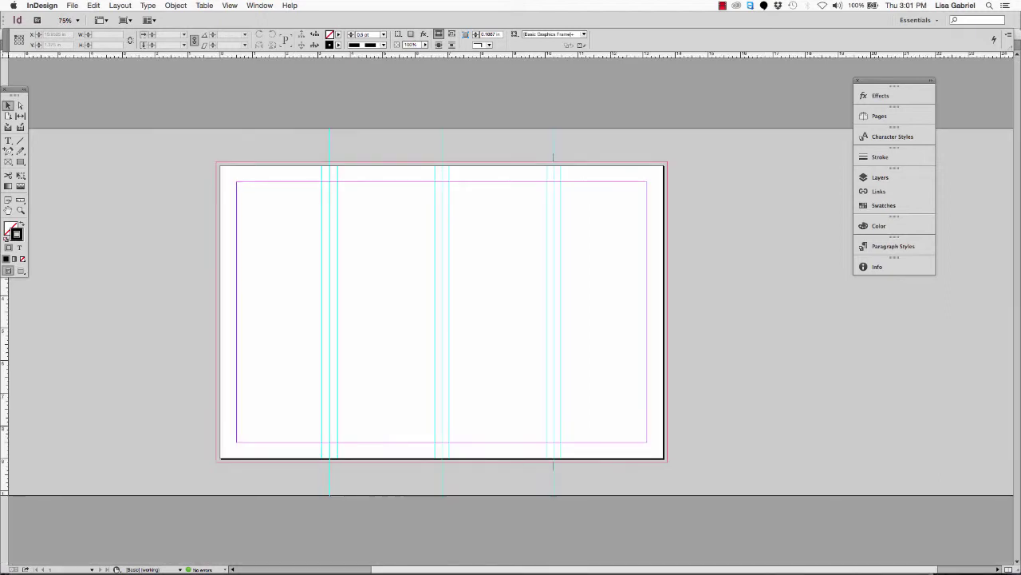
pyautogui.click(877, 117)
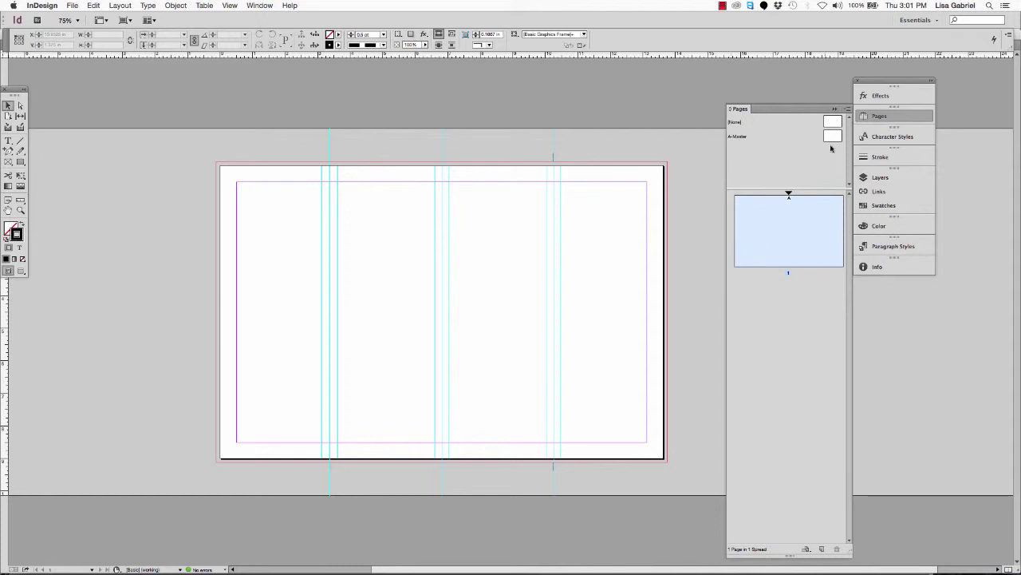
pyautogui.click(835, 140)
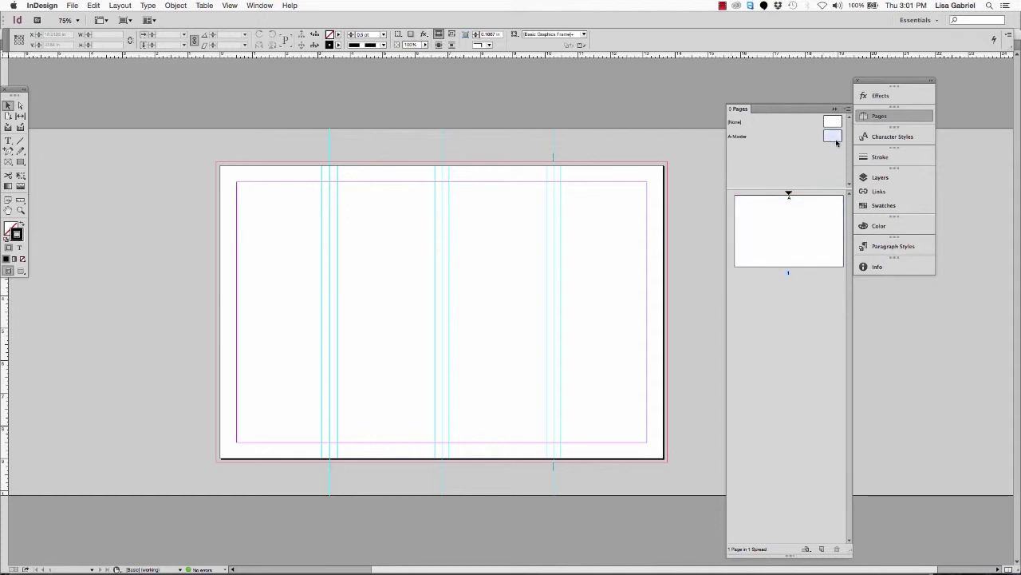
pyautogui.moveTo(834, 138); pyautogui.dragTo(783, 312)
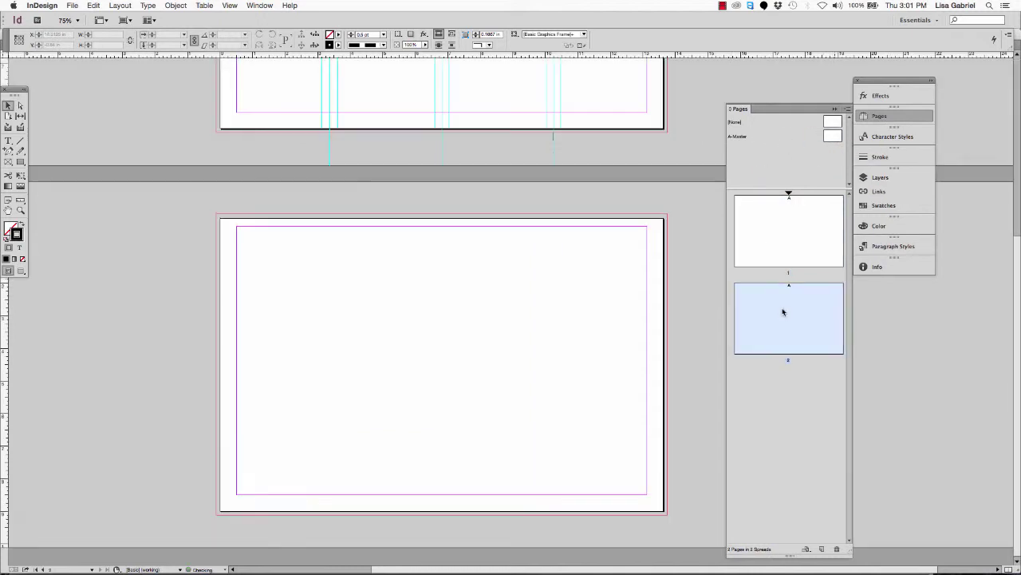
pyautogui.scroll(3, 637, 246)
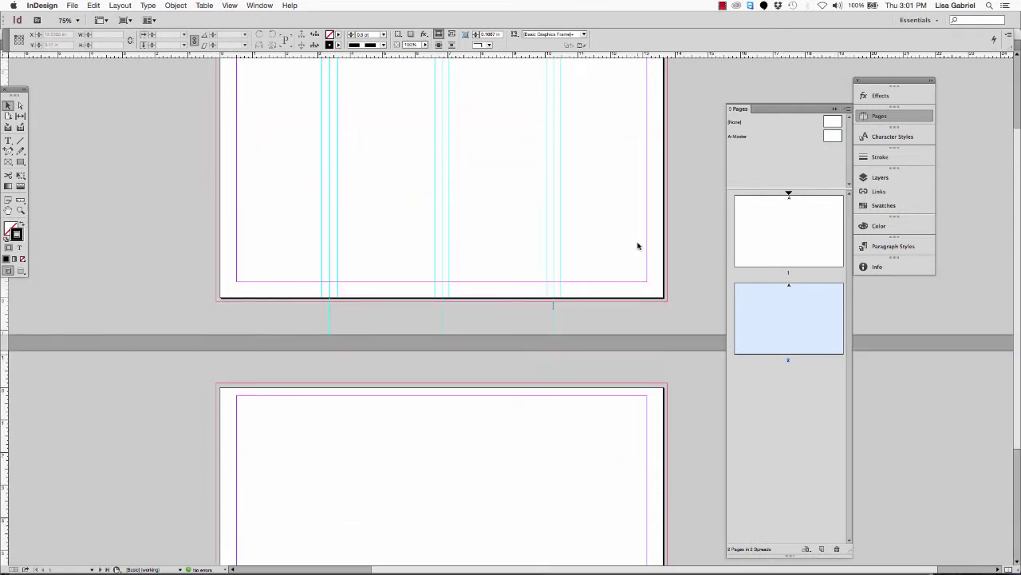
pyautogui.scroll(2, 638, 246)
pyautogui.scroll(-4, 638, 246)
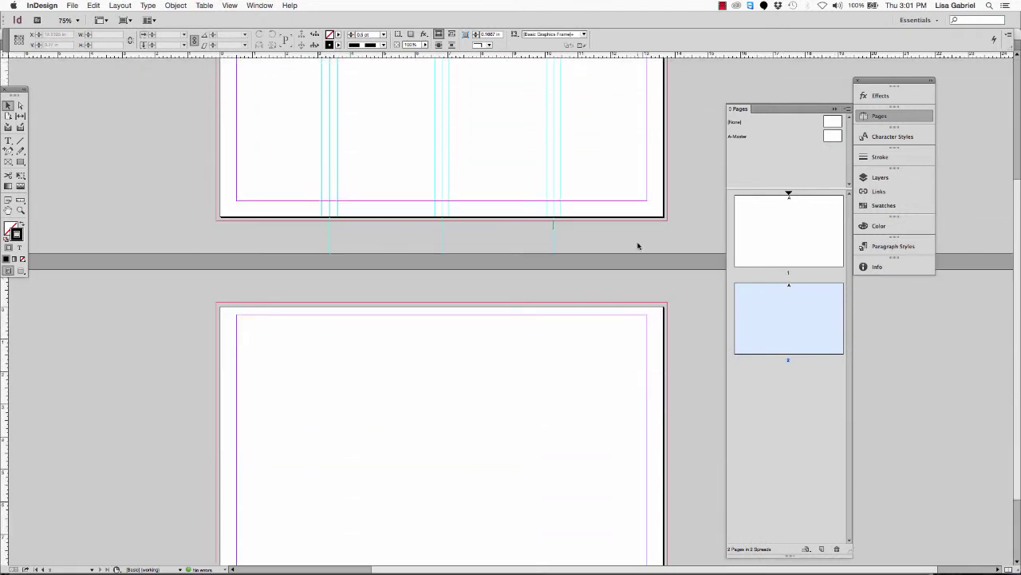
# Apply A-Master to page 1 and compare its layout with page 2.
pyautogui.scroll(-1, 637, 246)
pyautogui.scroll(4, 637, 246)
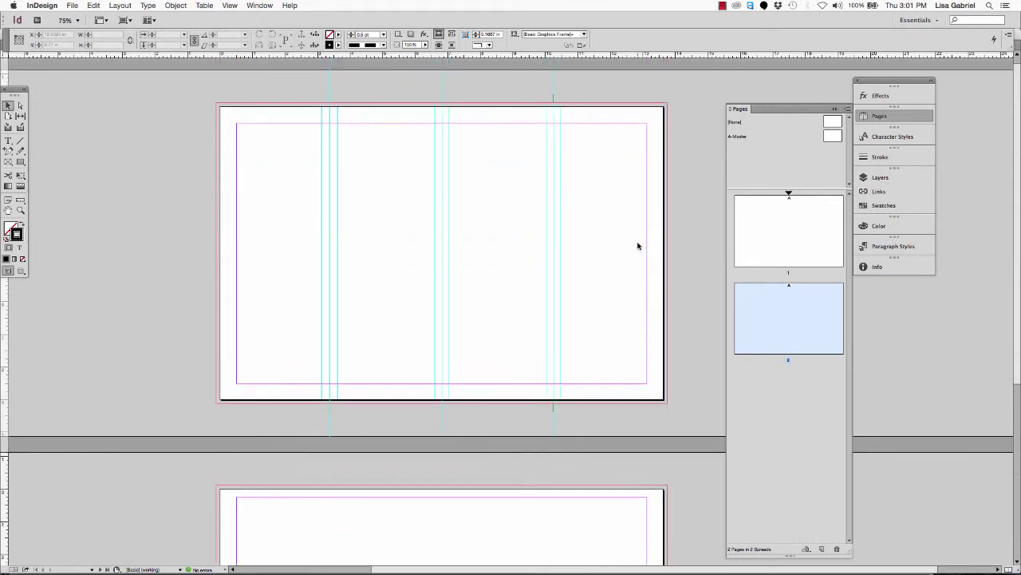
pyautogui.moveTo(836, 140); pyautogui.dragTo(780, 237)
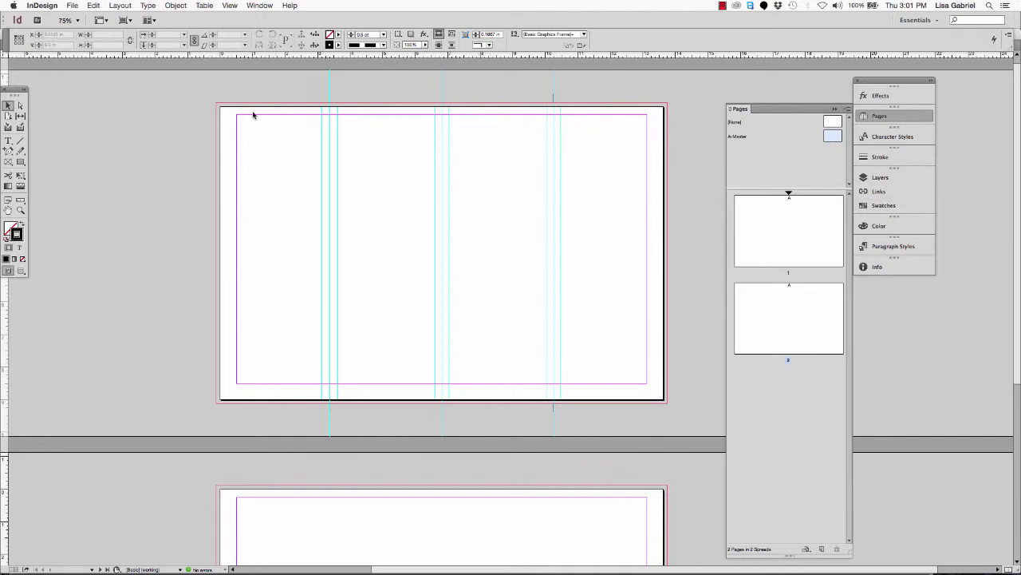
pyautogui.scroll(-1, 520, 440)
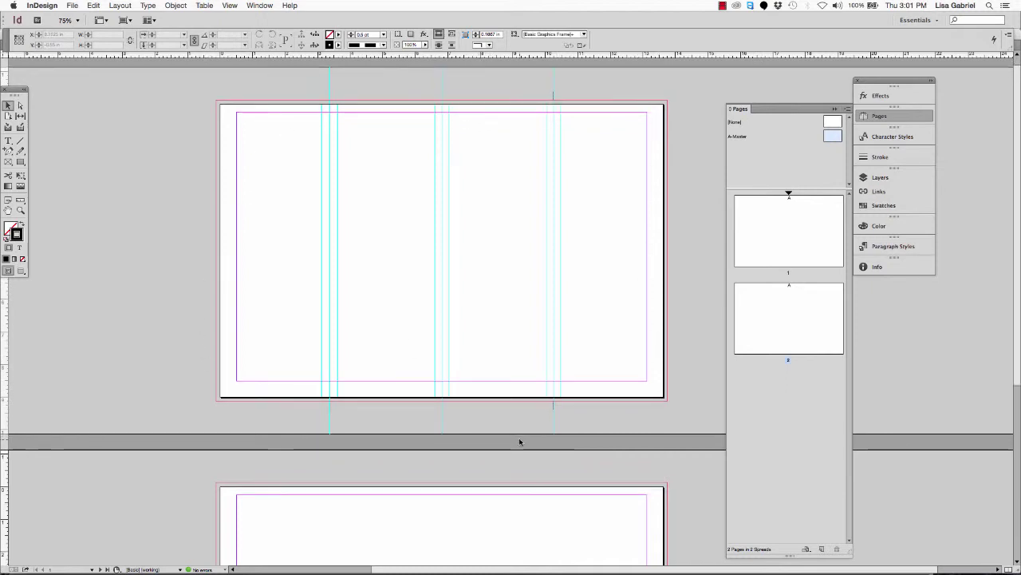
pyautogui.scroll(-3, 520, 440)
pyautogui.scroll(3, 519, 441)
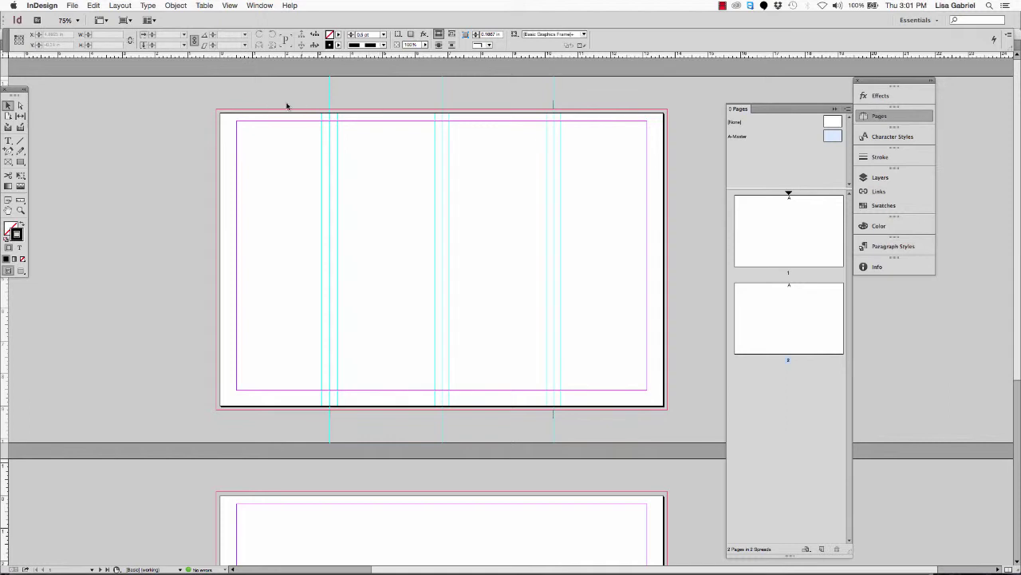
# Select all six fold marks on page 1 and try to duplicate them onto page 2.
pyautogui.moveTo(315, 95); pyautogui.dragTo(566, 428)
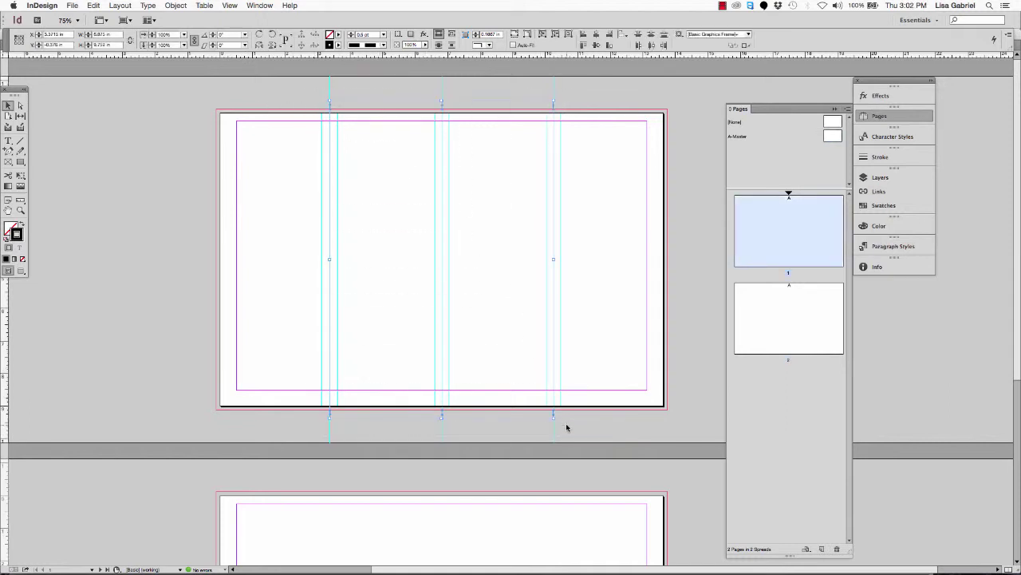
pyautogui.moveTo(15, 97); pyautogui.dragTo(105, 107)
pyautogui.click(268, 103)
pyautogui.moveTo(303, 94); pyautogui.dragTo(583, 428)
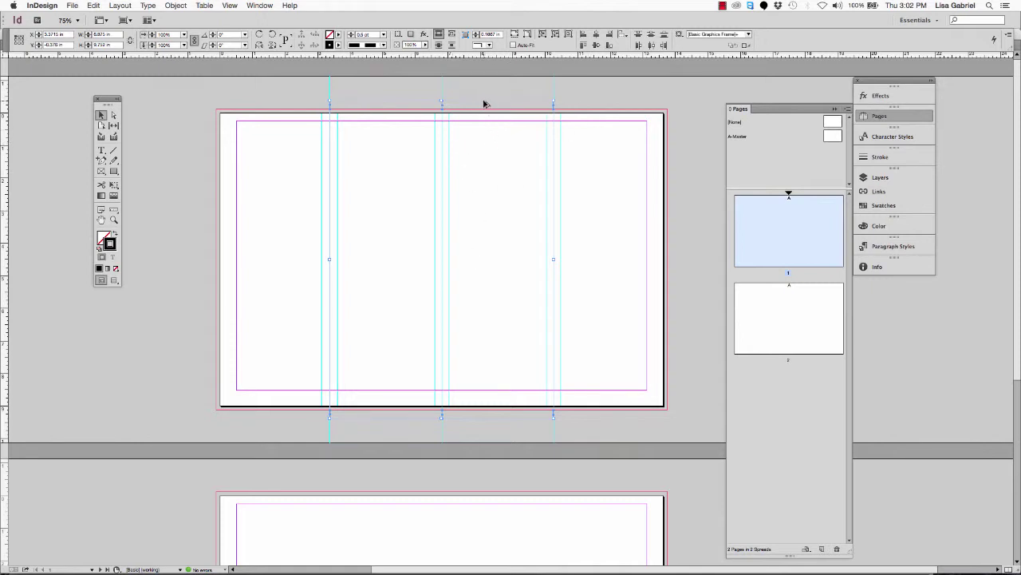
pyautogui.moveTo(483, 104); pyautogui.dragTo(482, 532)
pyautogui.scroll(-4, 482, 532)
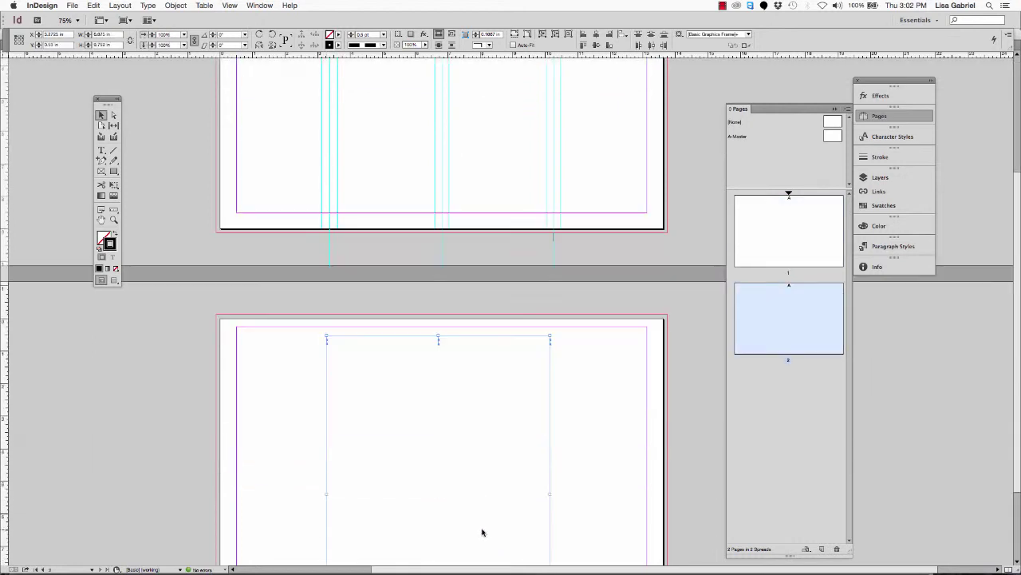
# Check the duplicated marks' placement on page 2 and undo the duplication.
pyautogui.press('super+0')
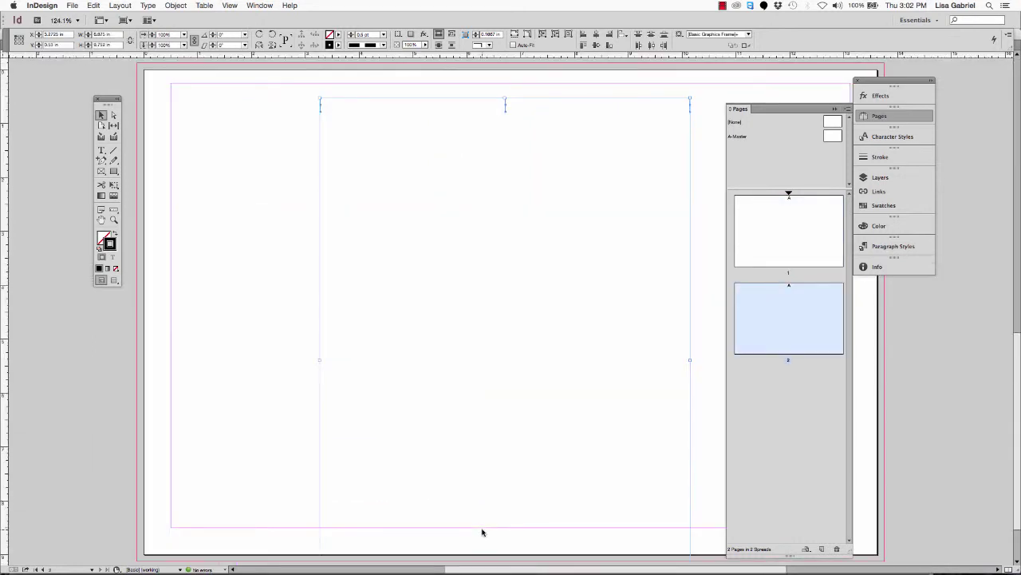
pyautogui.scroll(3, 528, 490)
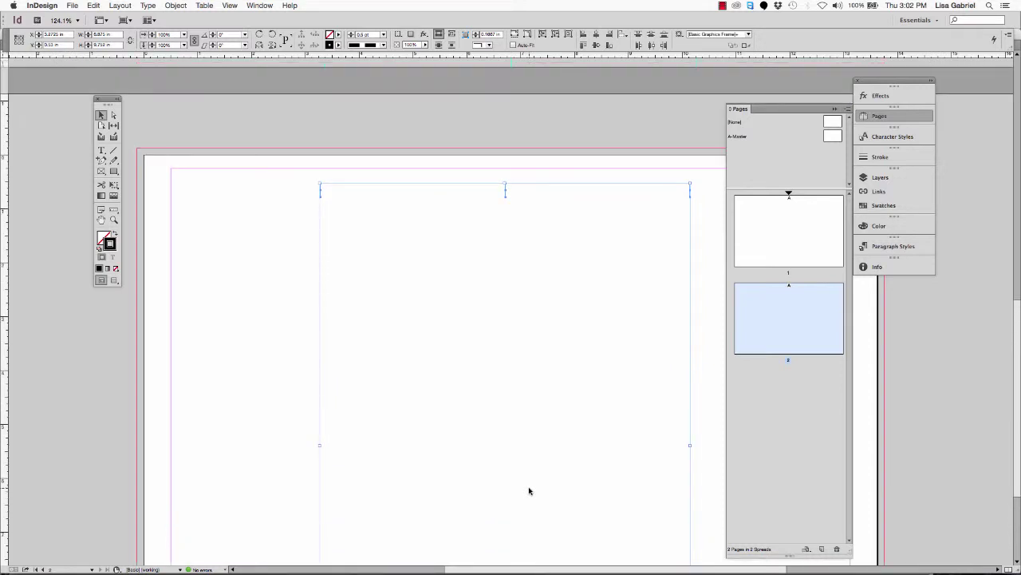
pyautogui.scroll(10, 528, 490)
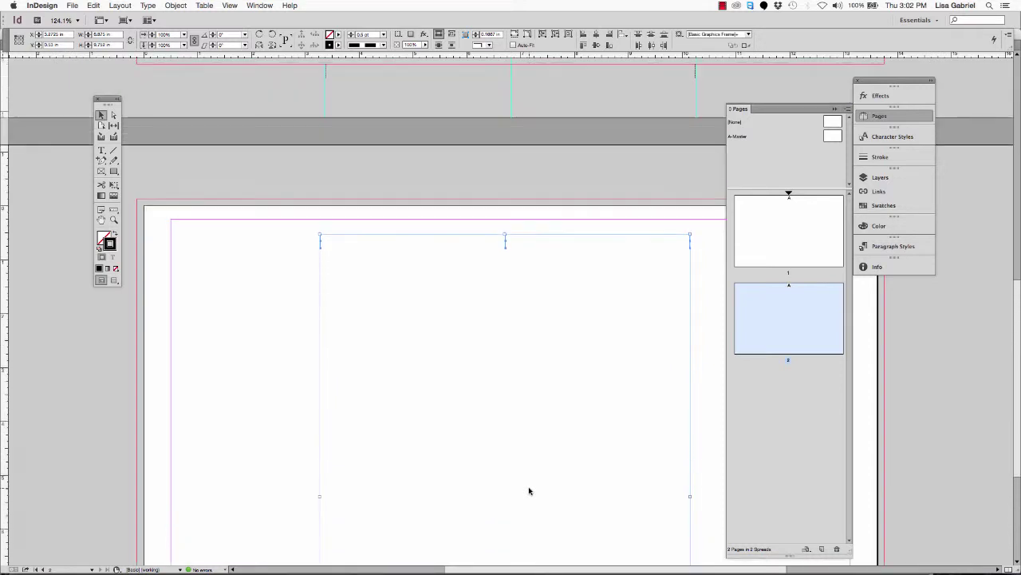
pyautogui.scroll(-5, 528, 490)
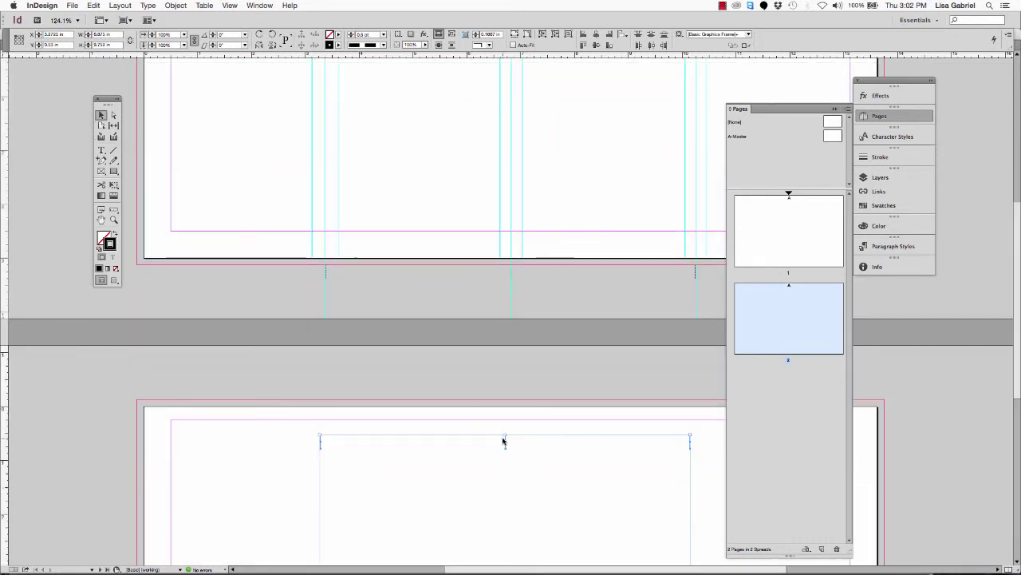
pyautogui.scroll(4, 503, 440)
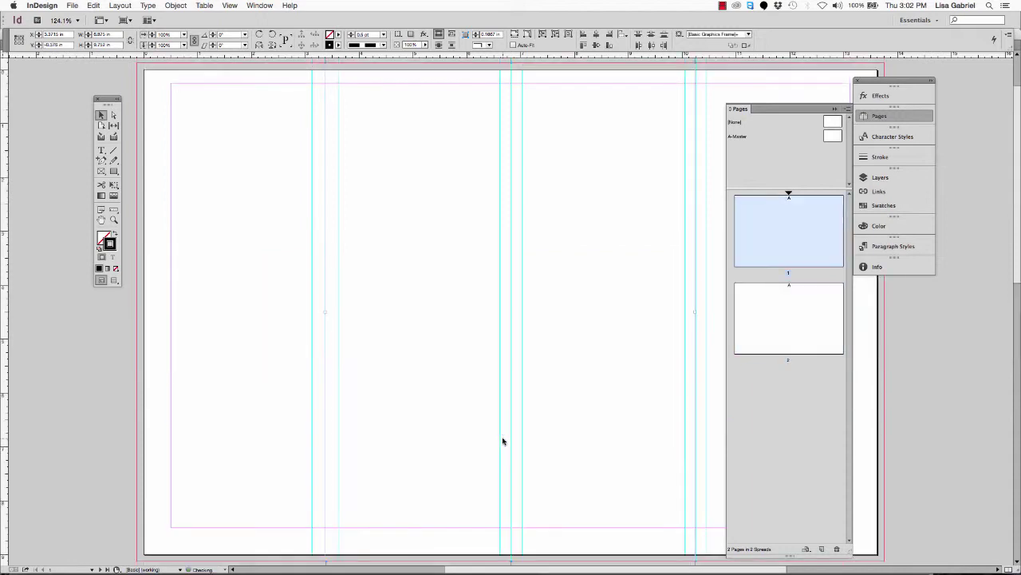
pyautogui.scroll(-7, 551, 396)
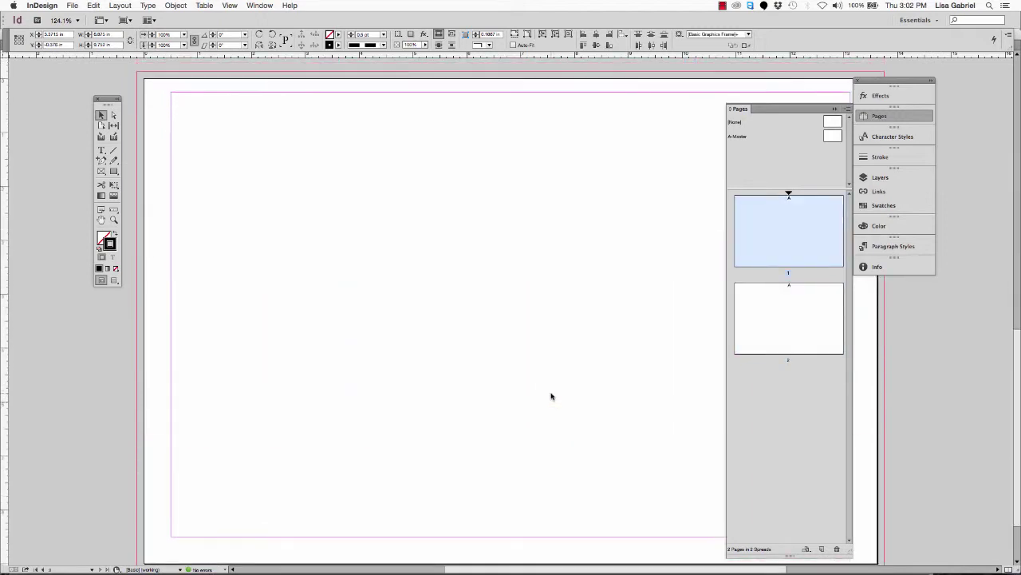
pyautogui.scroll(1, 551, 395)
pyautogui.press('super+minus')
pyautogui.press('super+minus')
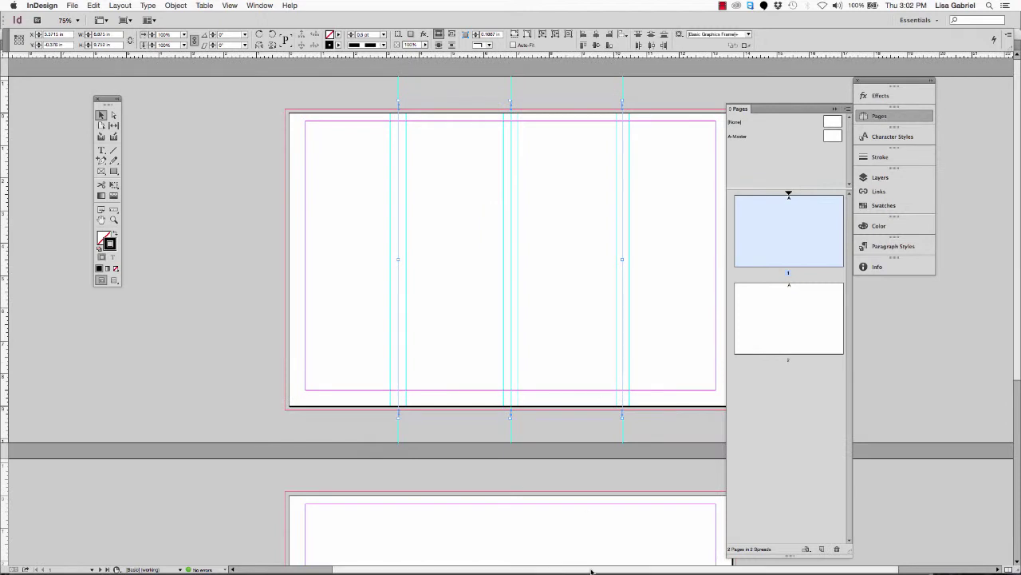
pyautogui.hscroll(5, 391, 568)
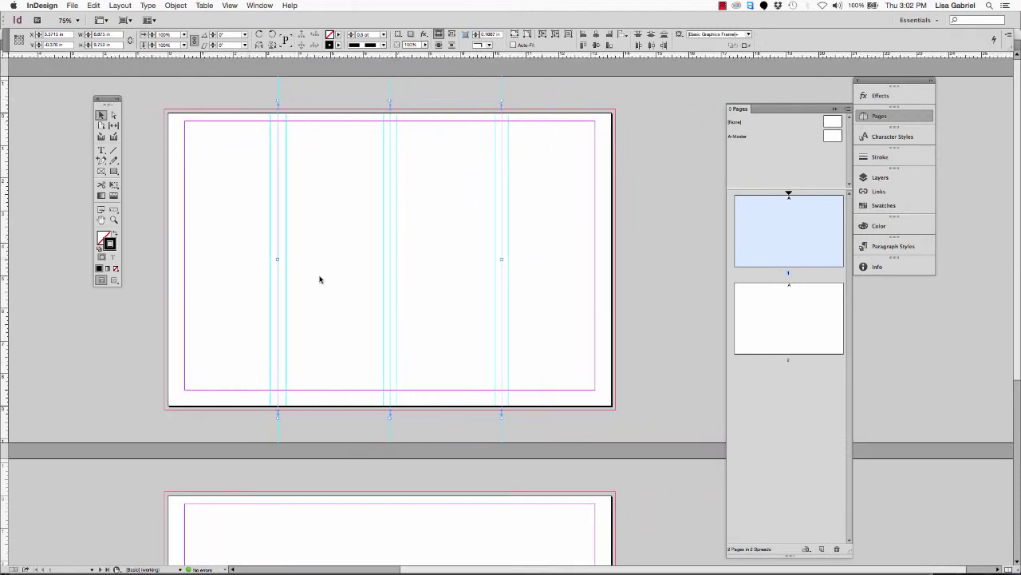
# Delete page 2 and replace it with a duplicate of the page 1 spread, including its guides and fold marks.
pyautogui.click(470, 509)
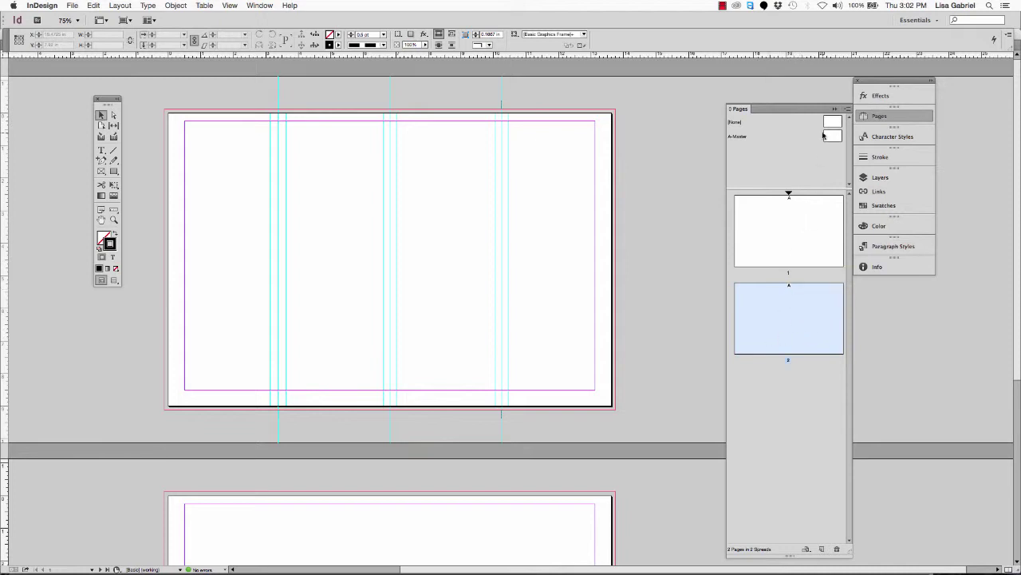
pyautogui.click(836, 549)
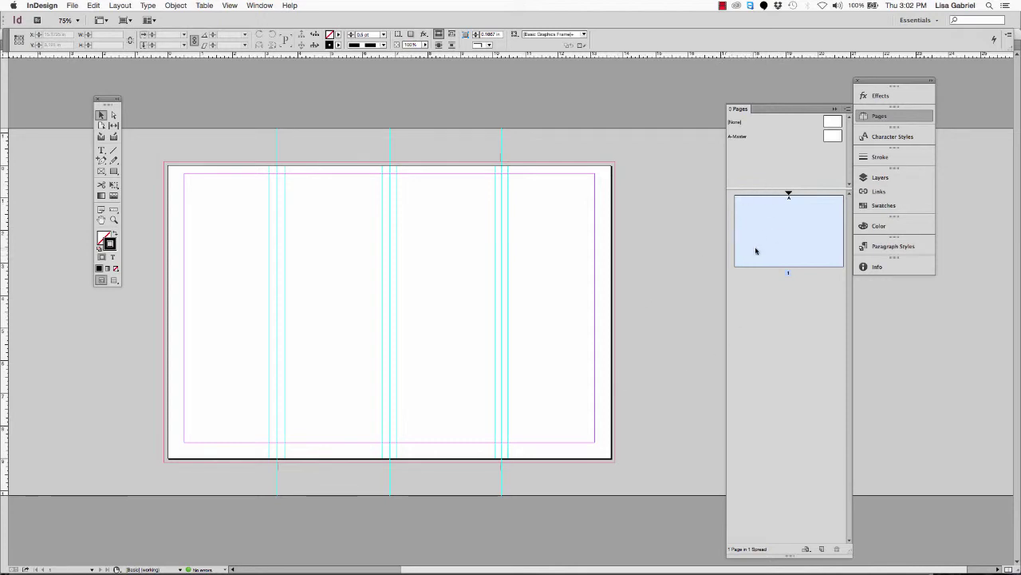
pyautogui.click(832, 144)
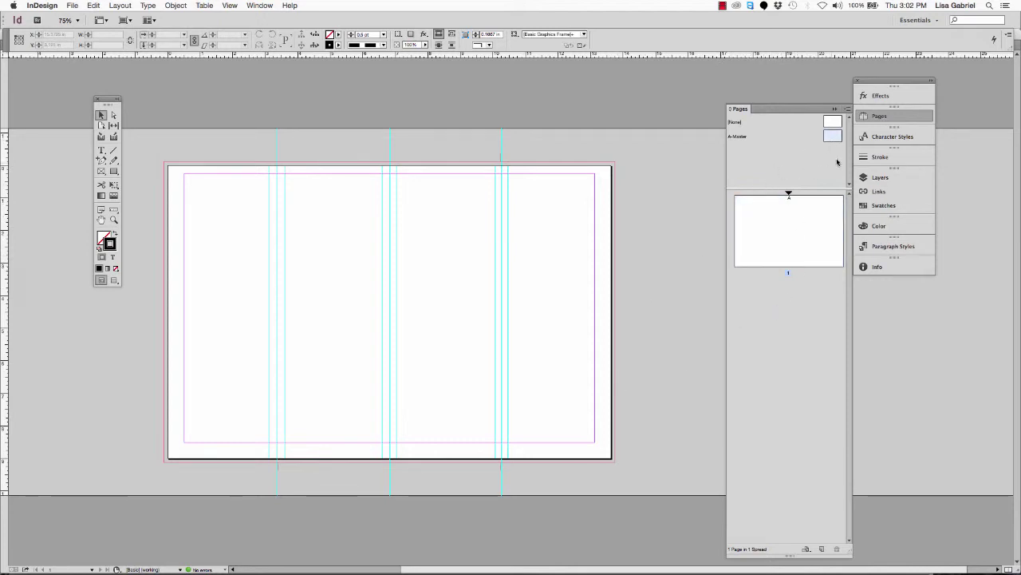
pyautogui.click(790, 245)
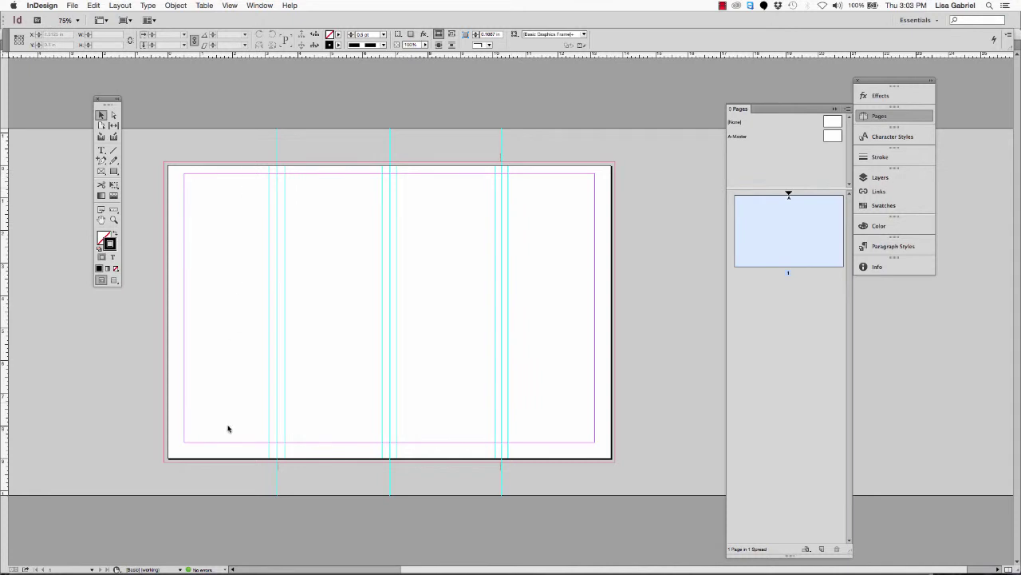
pyautogui.rightClick(756, 237)
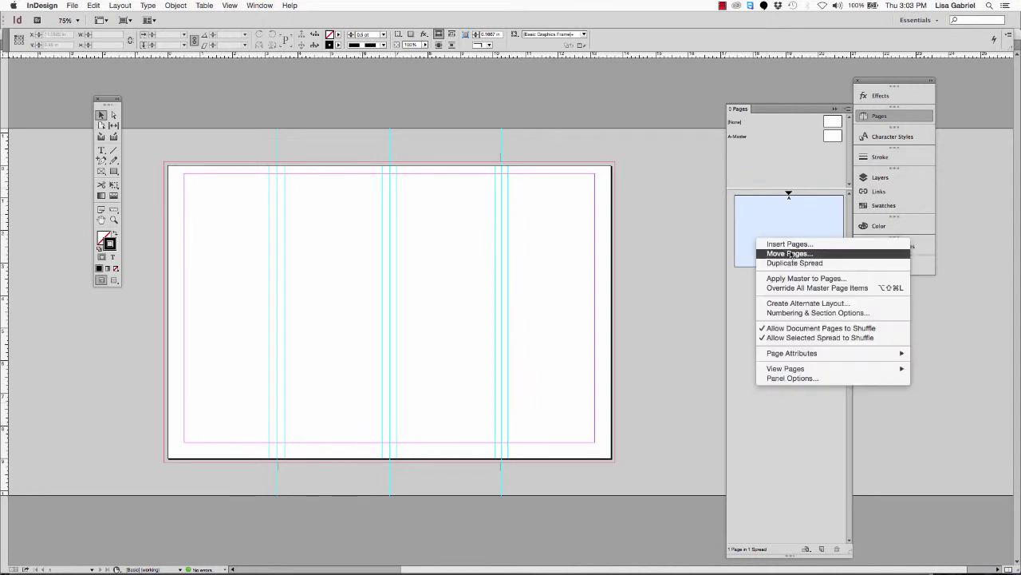
pyautogui.click(782, 263)
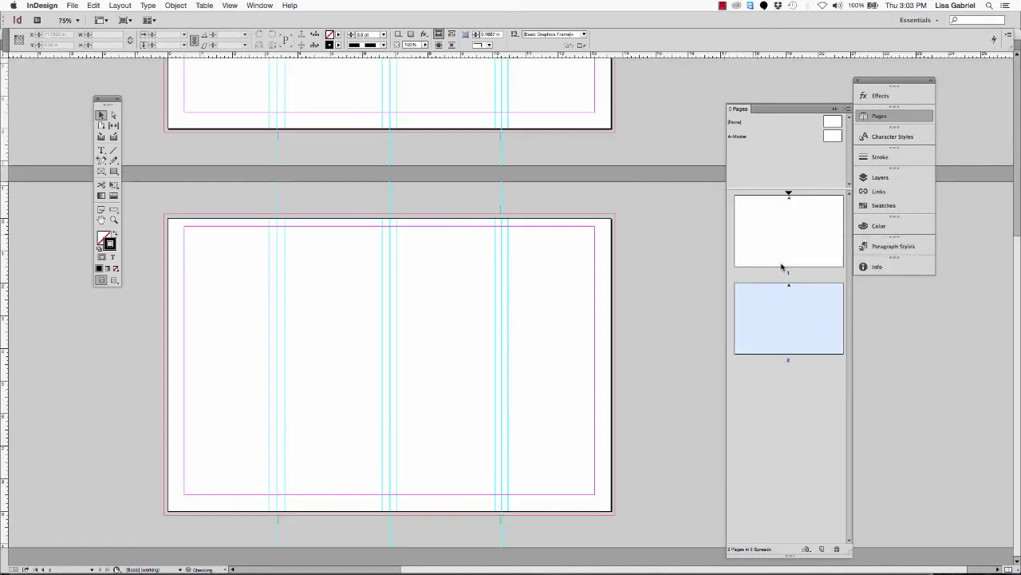
# Compare the guides on pages 1 and 2, and check the fold marks on both pages in Preview mode.
pyautogui.scroll(7, 385, 276)
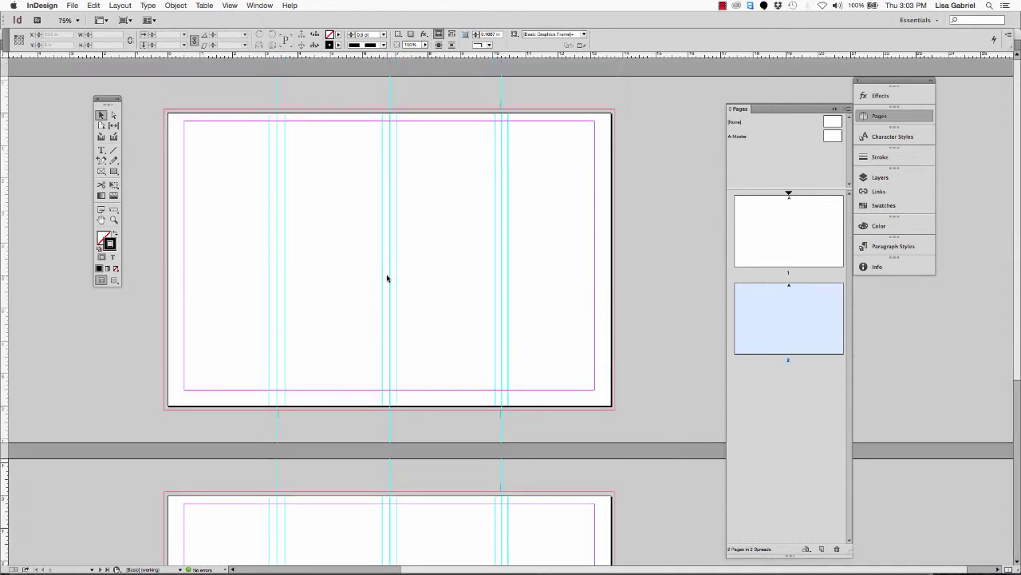
pyautogui.click(792, 245)
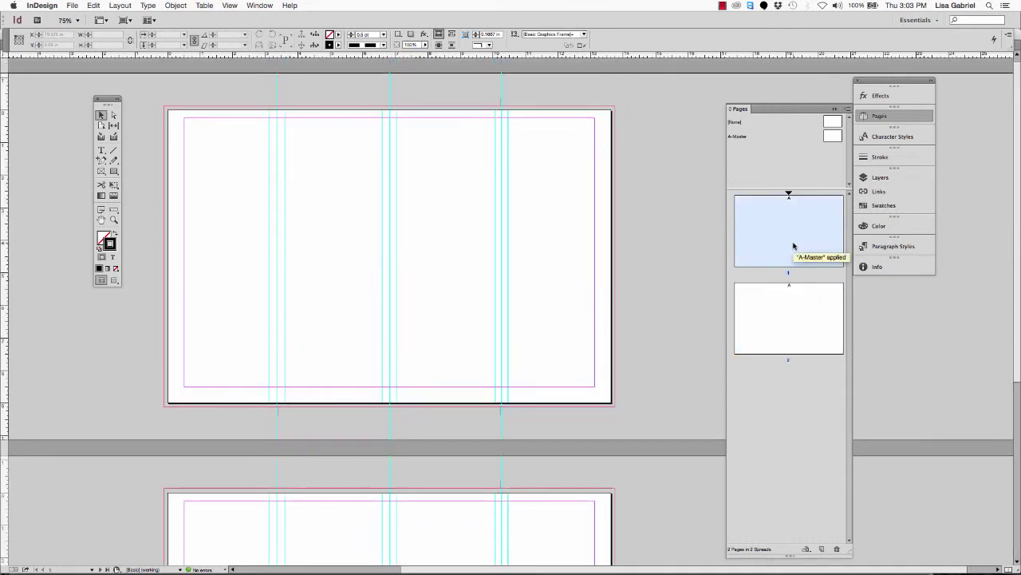
pyautogui.doubleClick(786, 320)
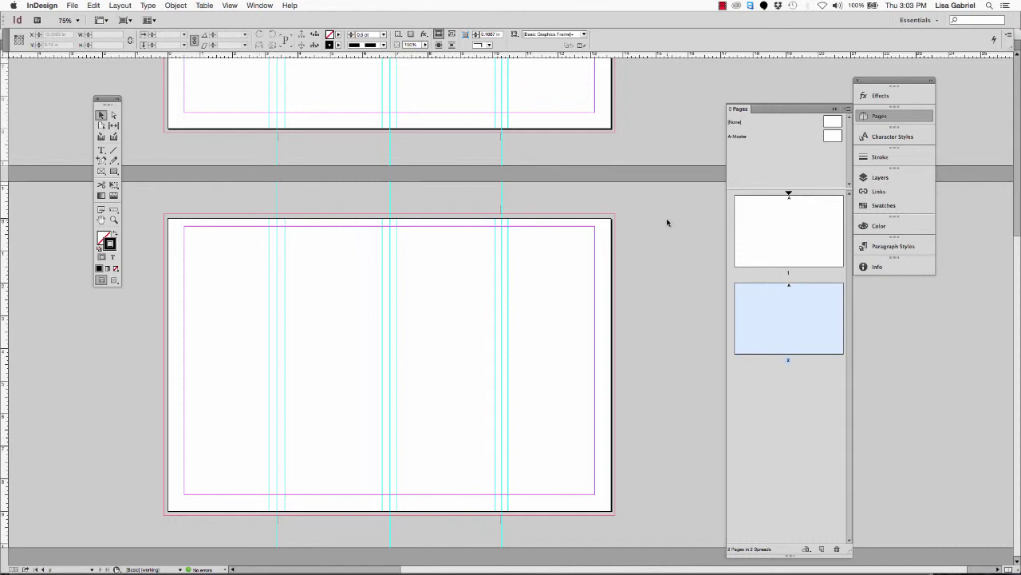
pyautogui.press('w')
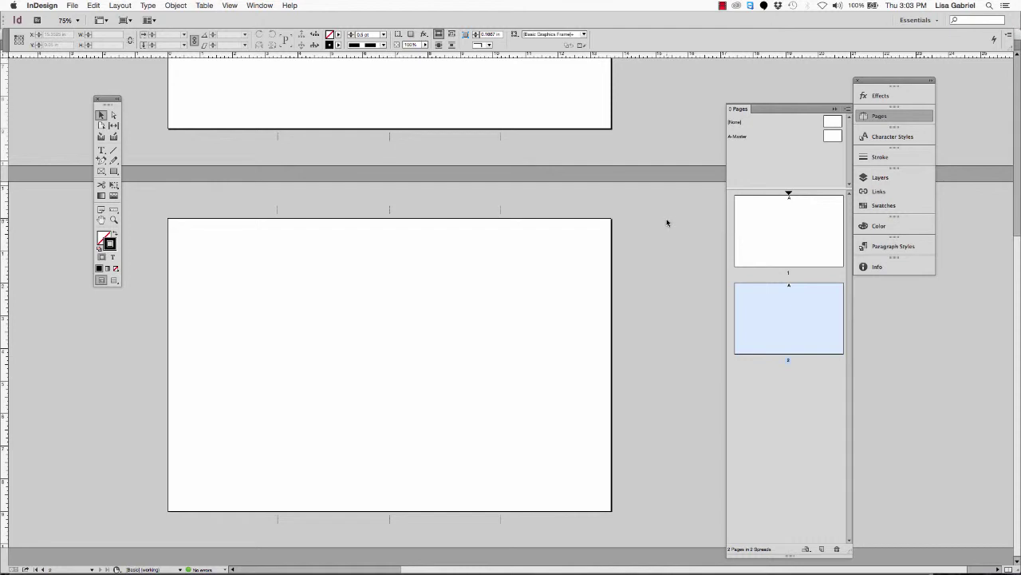
pyautogui.scroll(5, 665, 220)
pyautogui.scroll(-5, 666, 221)
pyautogui.scroll(2, 665, 220)
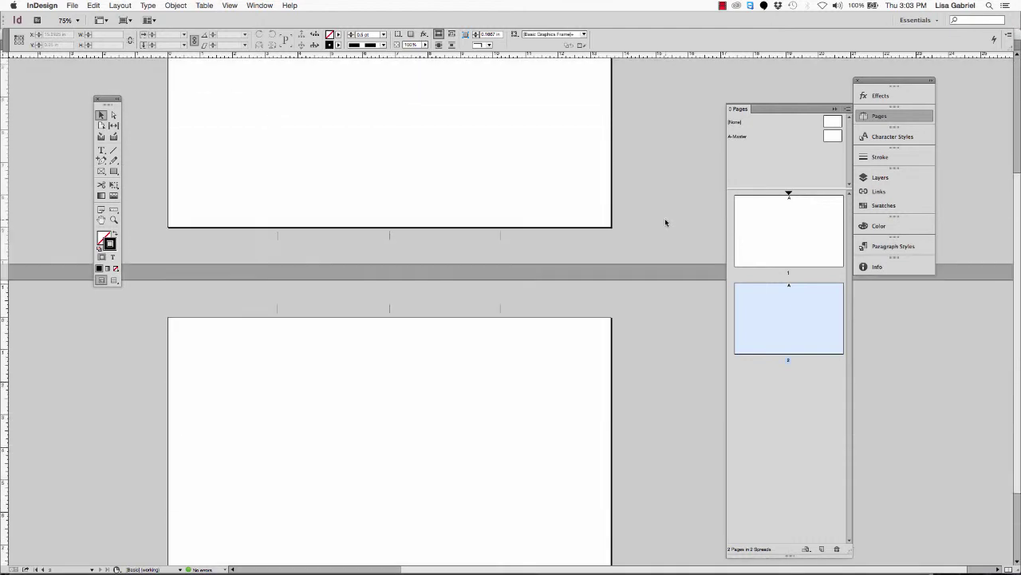
pyautogui.scroll(3, 666, 222)
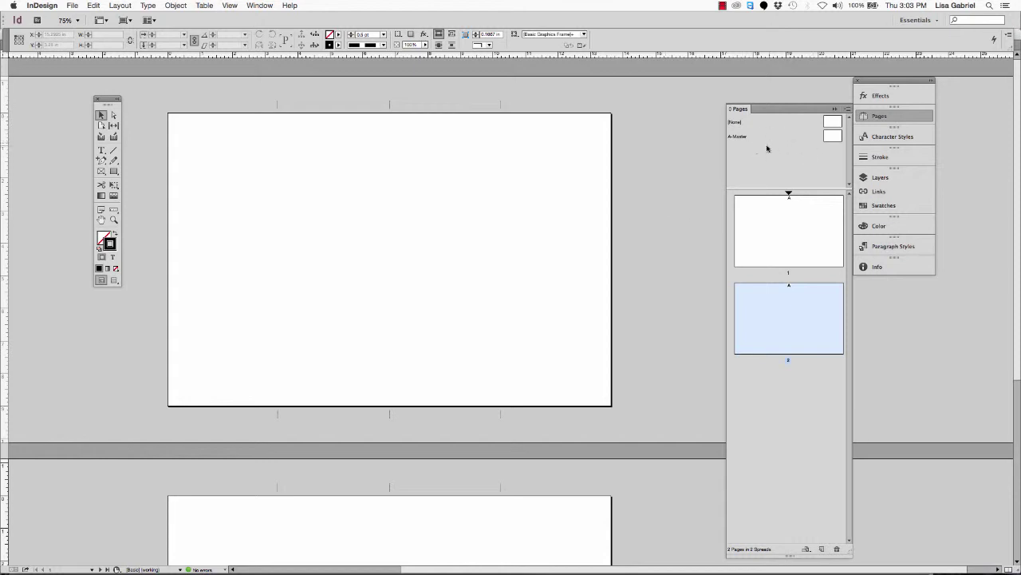
pyautogui.click(802, 227)
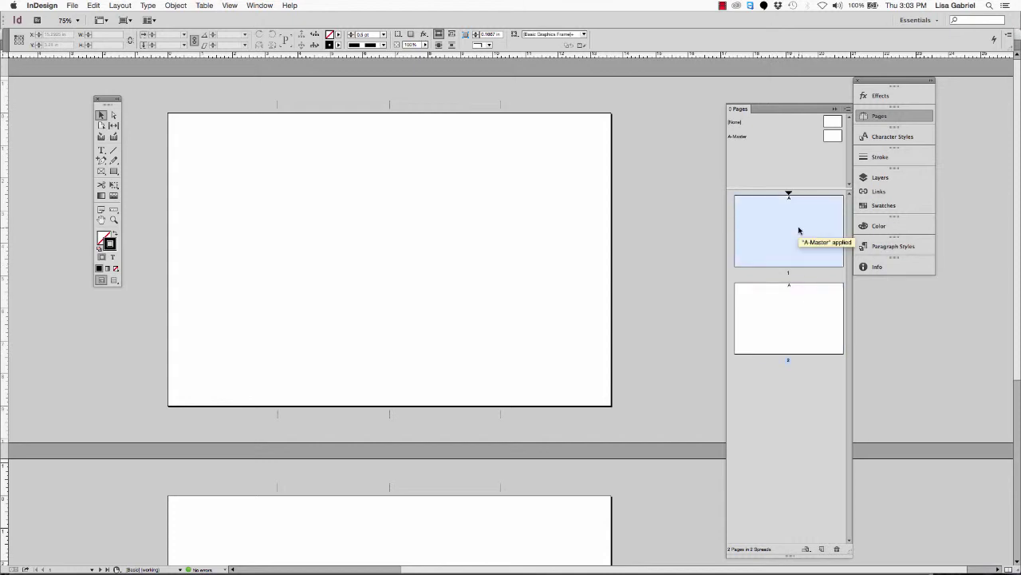
pyautogui.rightClick(799, 230)
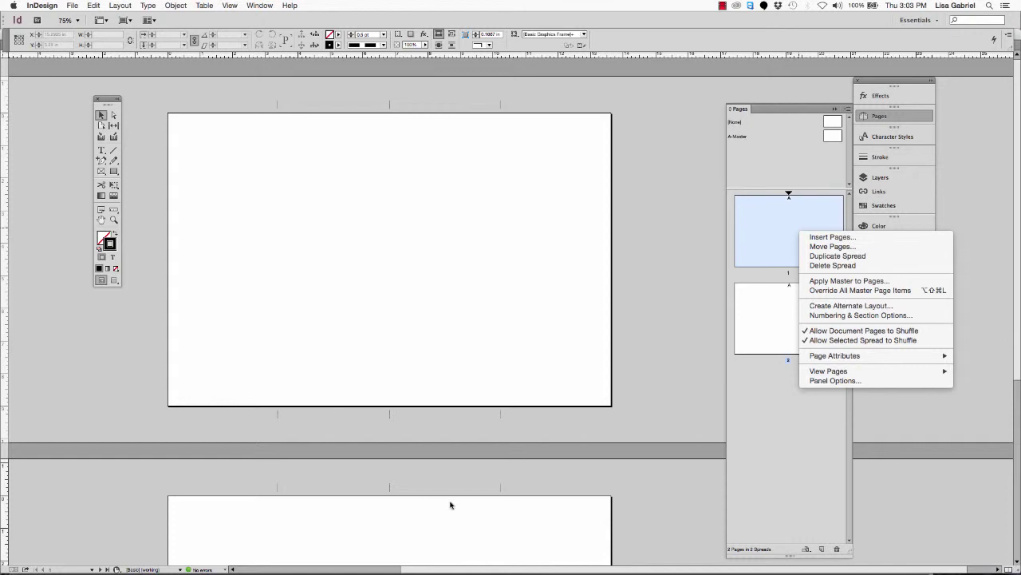
pyautogui.click(523, 486)
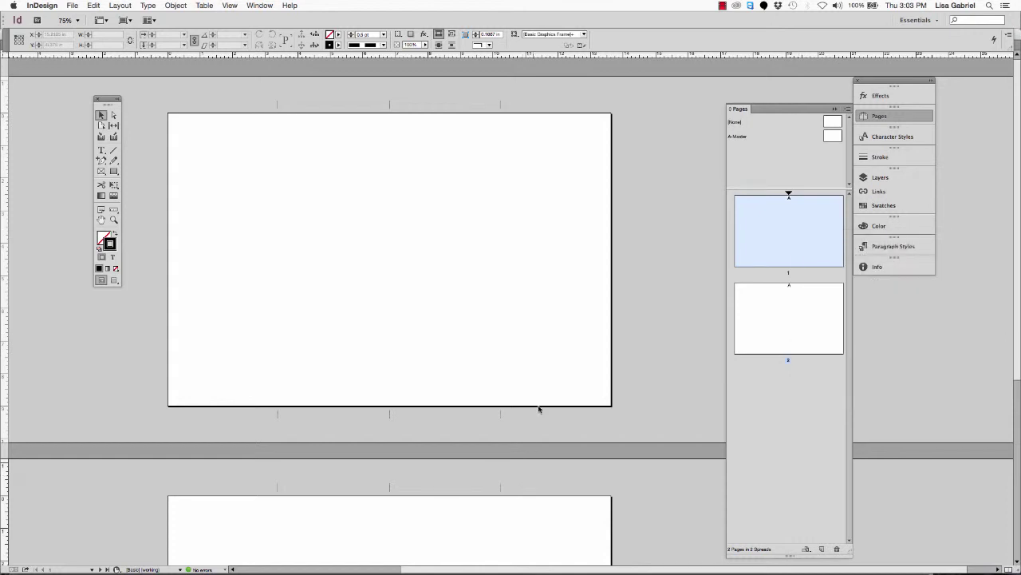
# Switch to Photo Booth and move its window slightly down.
pyautogui.press('super+Tab')
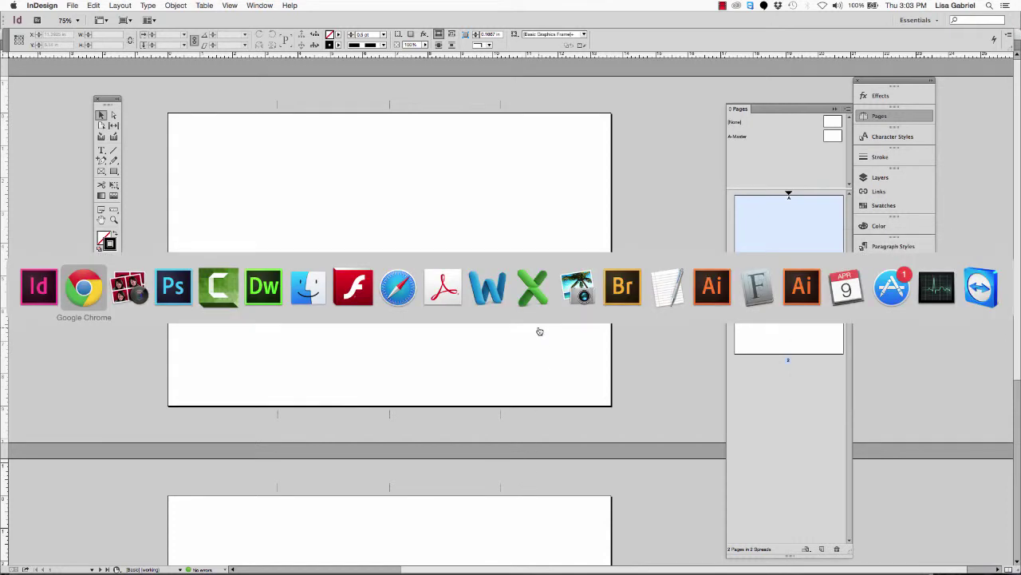
pyautogui.press('super+Tab')
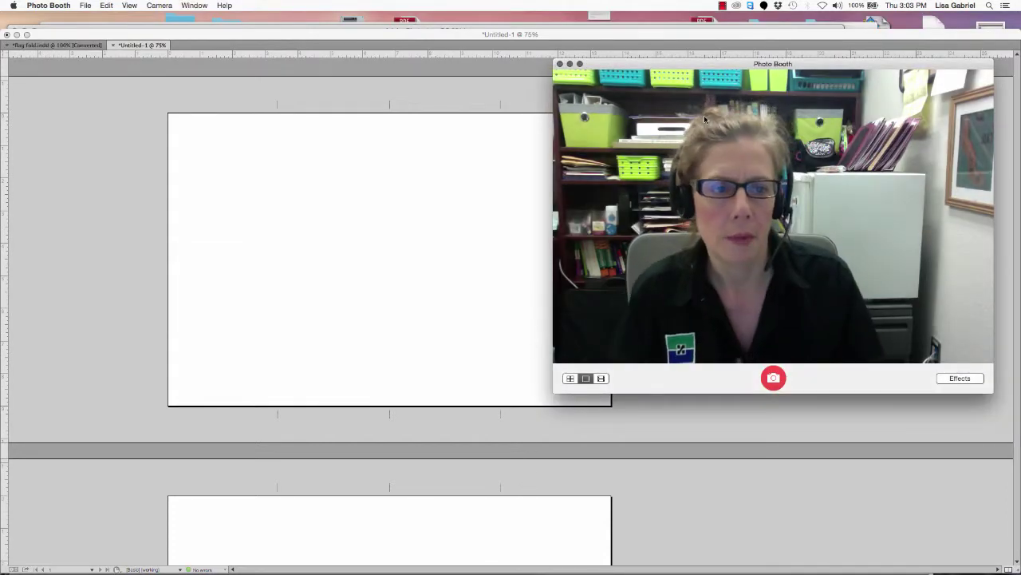
pyautogui.moveTo(718, 66); pyautogui.dragTo(716, 92)
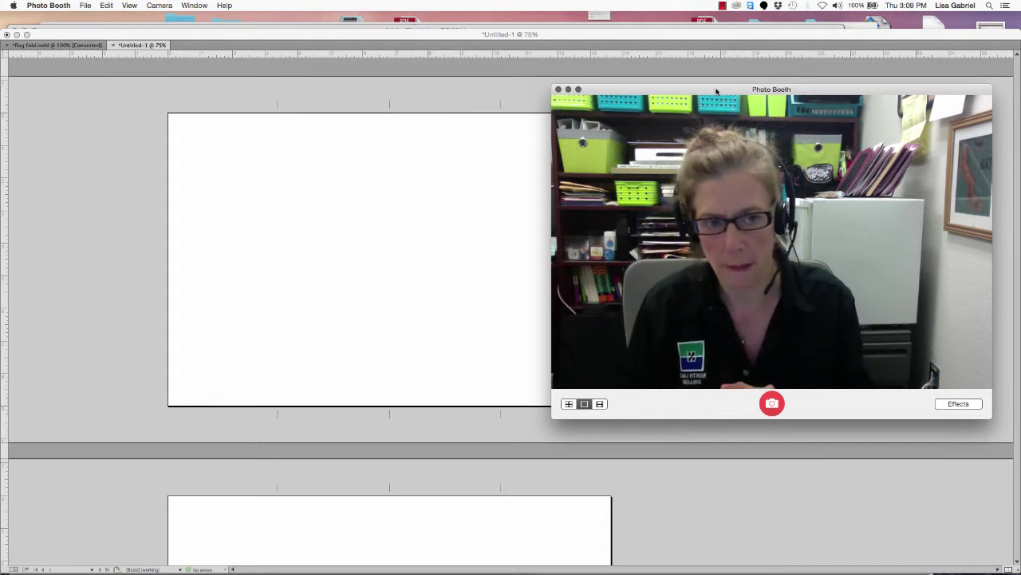
# Return to InDesign and leave Preview mode to show the guides and margins.
pyautogui.click(367, 244)
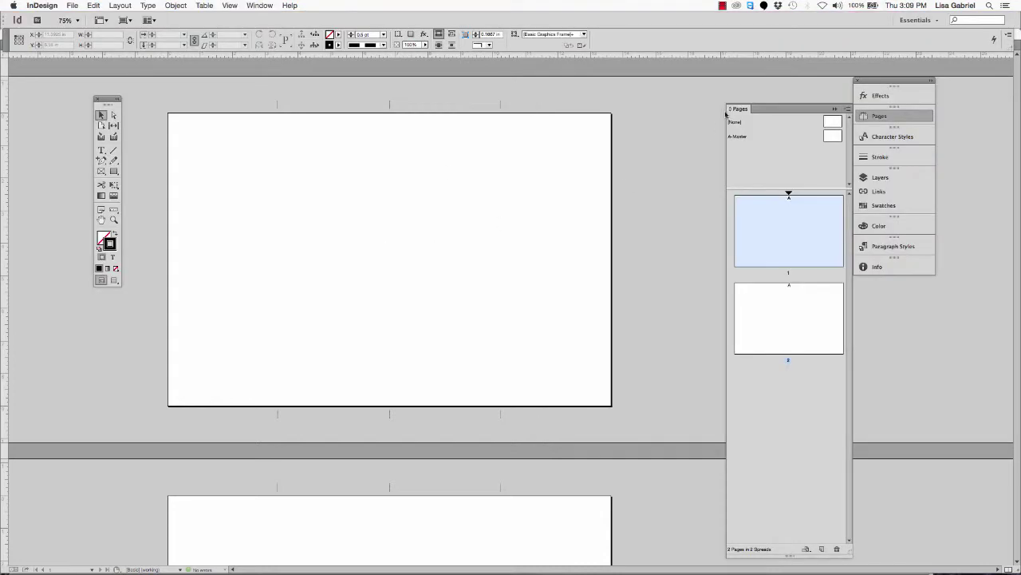
pyautogui.press('w')
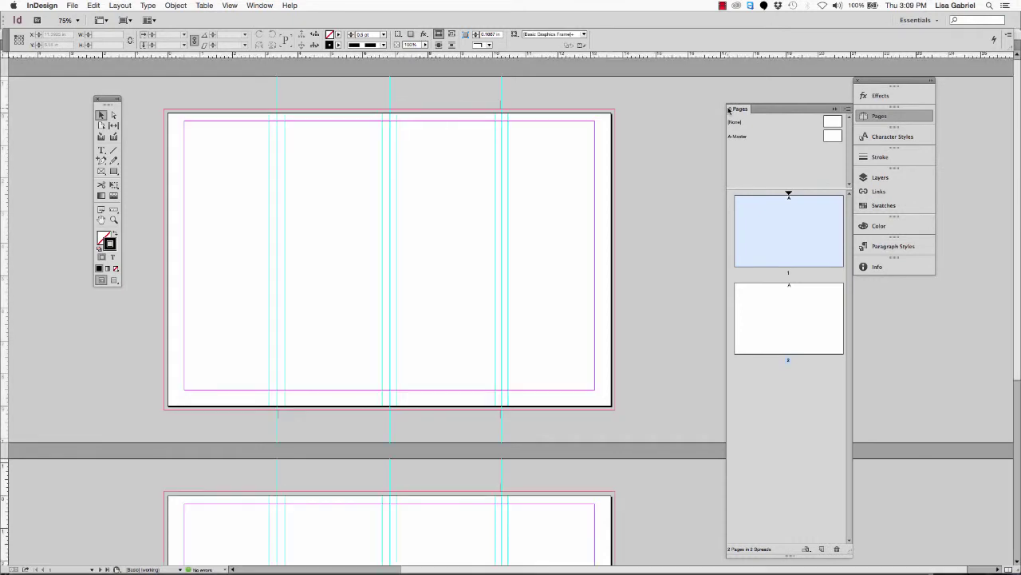
# Switch to Photo Booth and back to InDesign.
pyautogui.press('super+Tab')
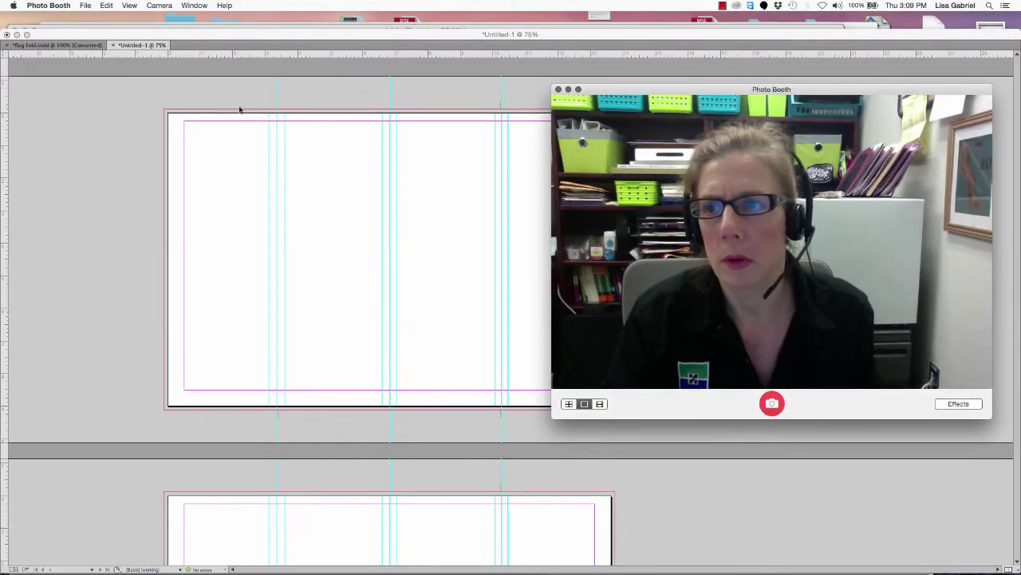
pyautogui.click(56, 56)
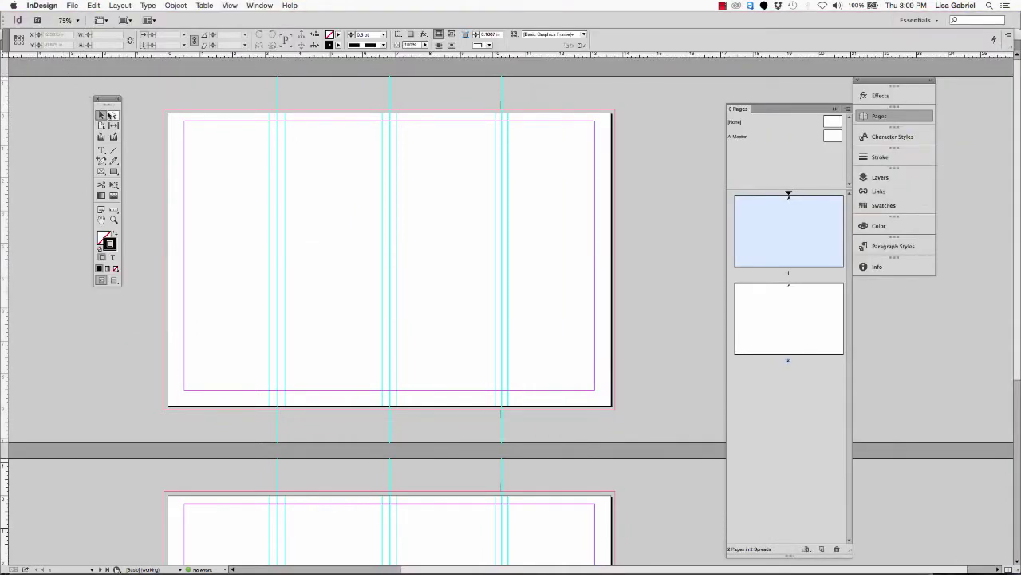
# View the flag fold.indd document and return to the Untitled-1 document.
pyautogui.click(260, 5)
pyautogui.click(303, 316)
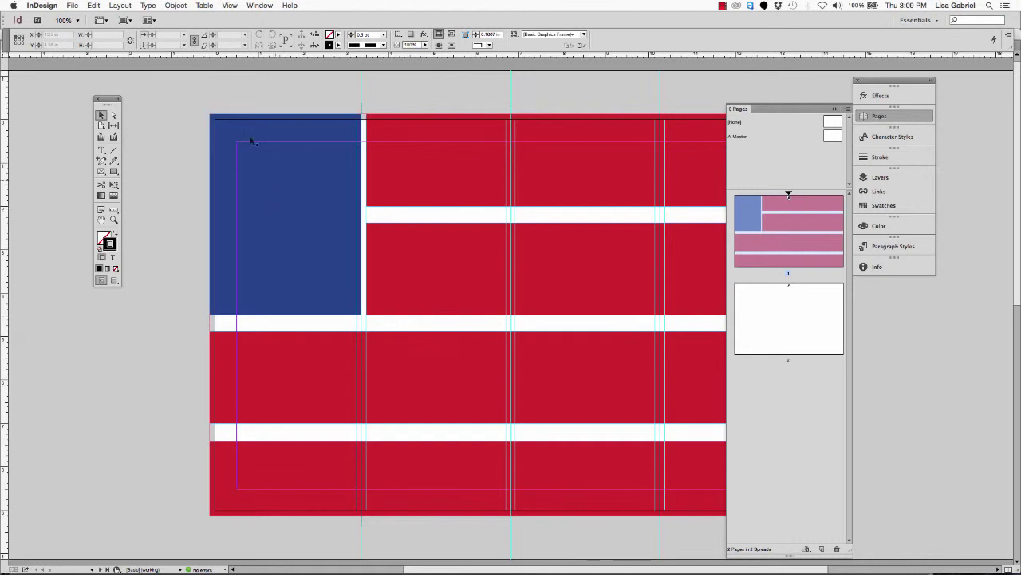
pyautogui.click(260, 5)
pyautogui.click(282, 306)
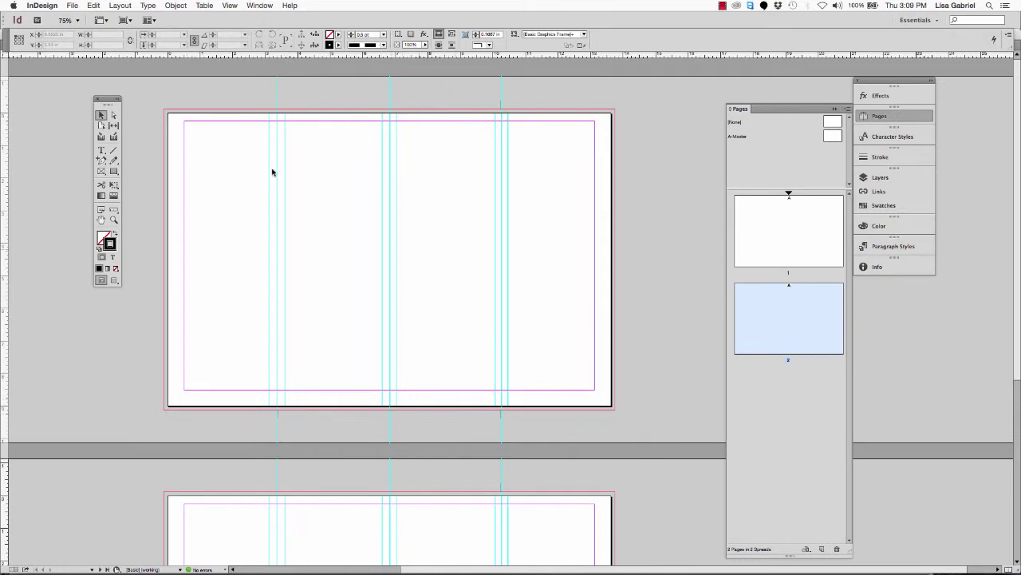
# Draw a rectangle about 3.25 × 1.83 in from page 1's upper-left bleed corner to the first inside-margin guide.
pyautogui.click(113, 170)
pyautogui.moveTo(163, 108); pyautogui.dragTo(269, 169)
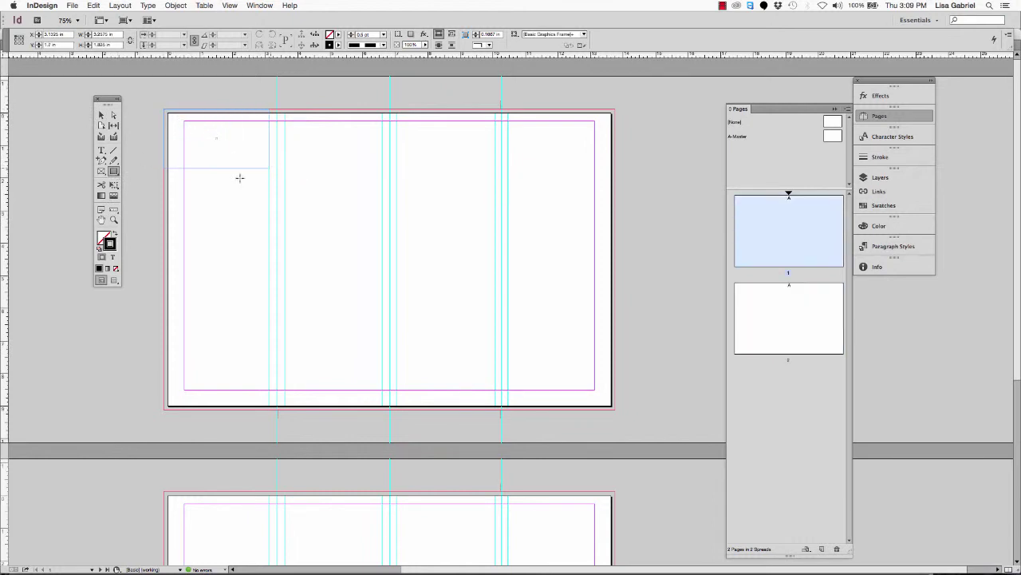
pyautogui.click(114, 222)
pyautogui.moveTo(148, 99); pyautogui.dragTo(330, 224)
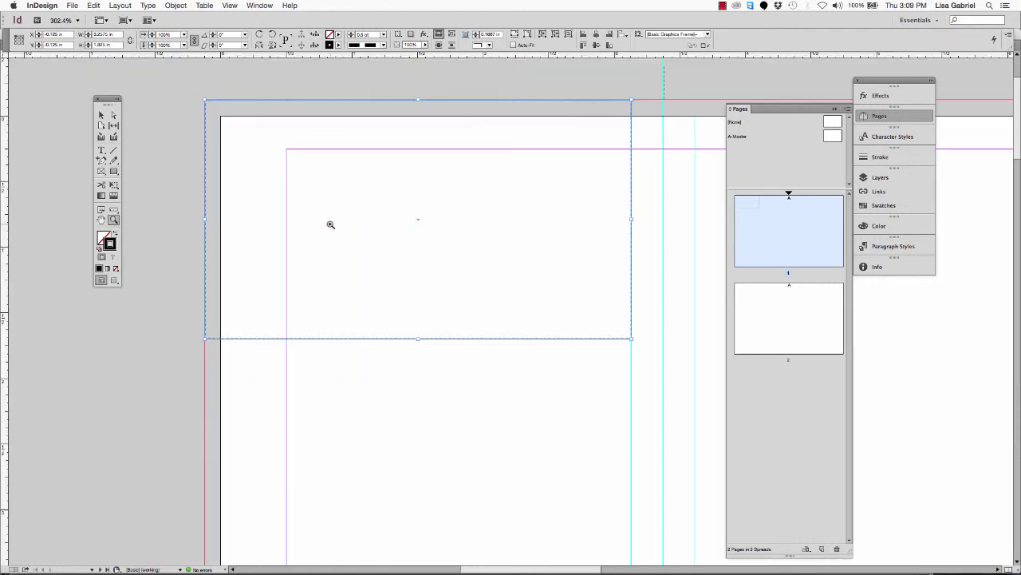
# Remove the rectangle's stroke and fill it with the C=0 M=100 Y=0 K=0 swatch.
pyautogui.click(101, 115)
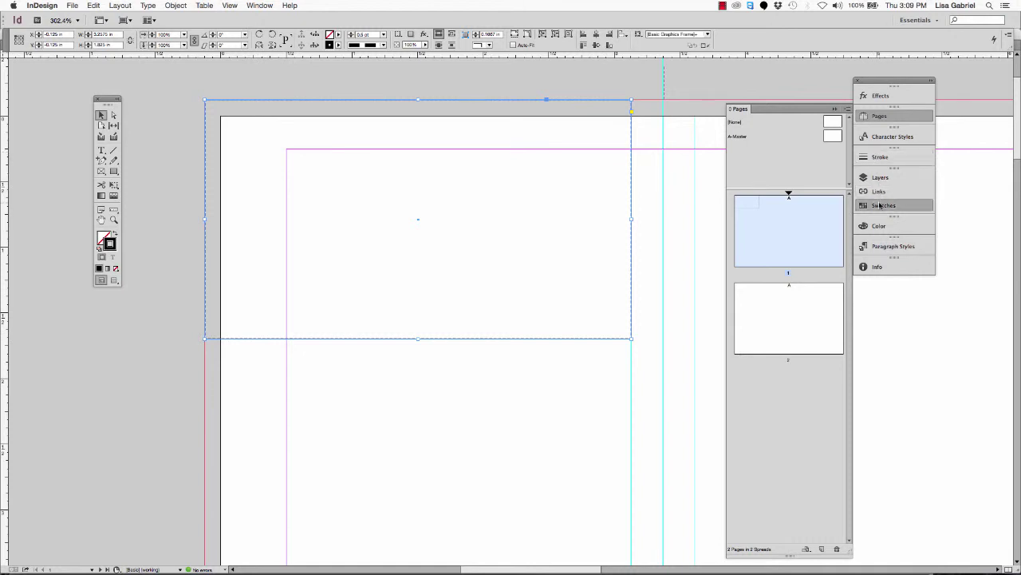
pyautogui.click(881, 206)
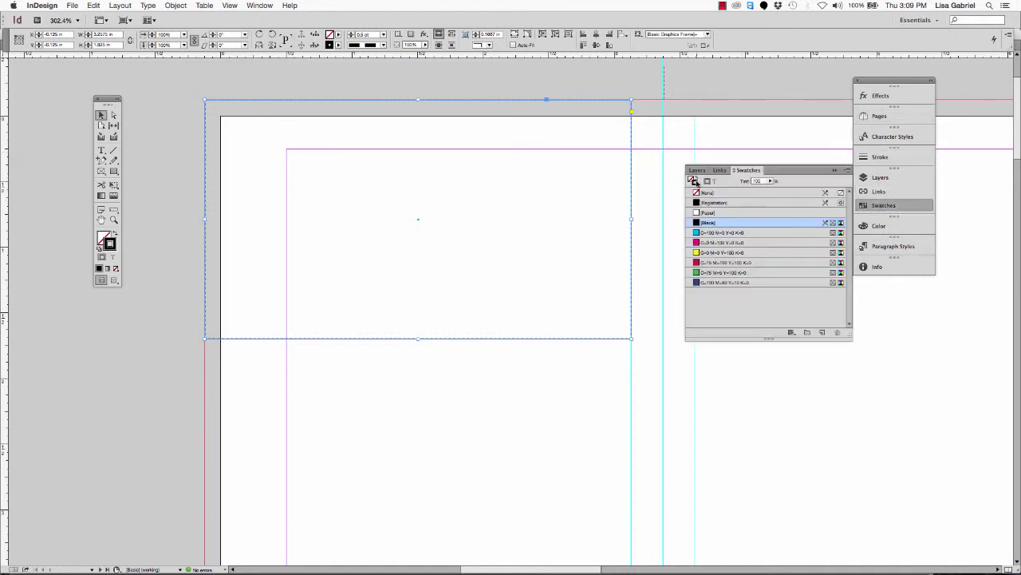
pyautogui.click(707, 193)
pyautogui.click(692, 181)
pyautogui.click(718, 241)
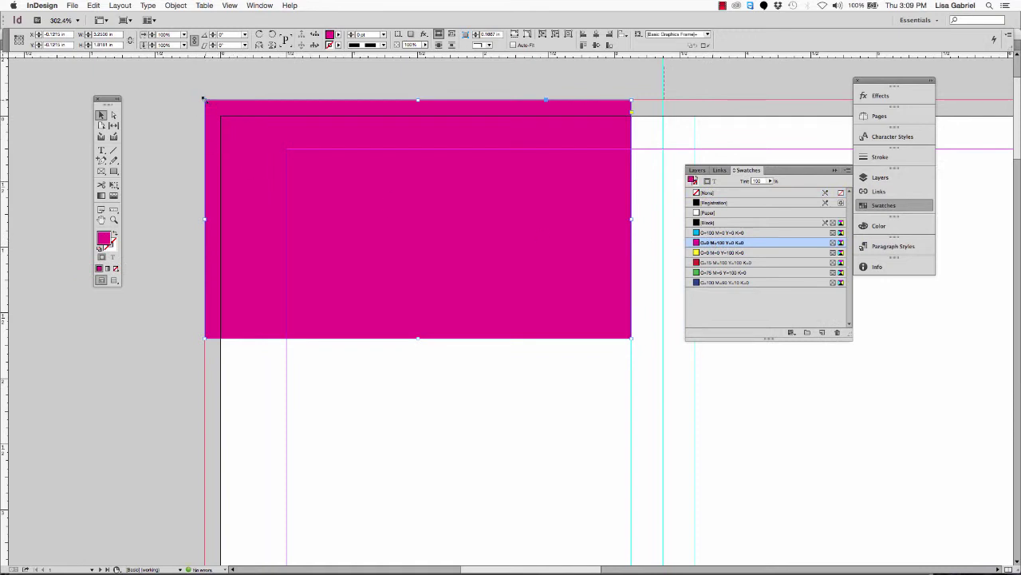
# Pull the magenta rectangle's upper-left corner in to the page edge, and extend it back out to the bleed line.
pyautogui.moveTo(204, 99); pyautogui.dragTo(222, 117)
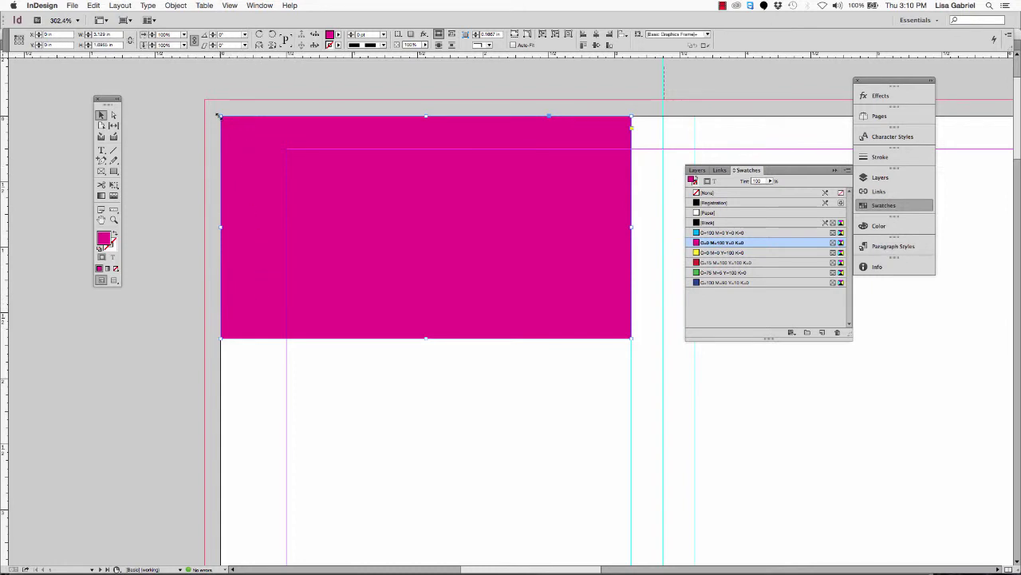
pyautogui.moveTo(219, 116); pyautogui.dragTo(206, 101)
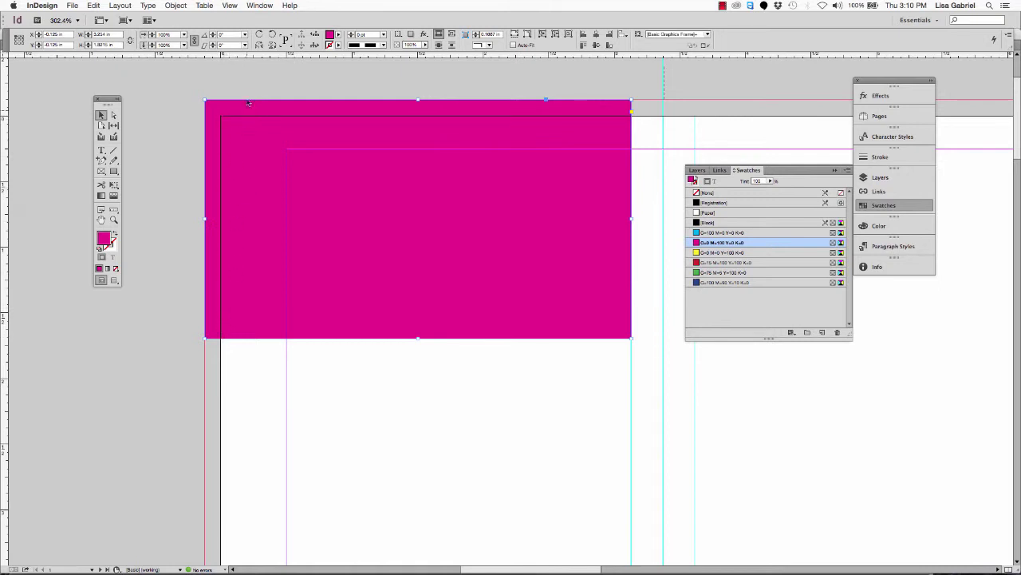
pyautogui.press('super+minus')
pyautogui.press('super+minus')
pyautogui.press('super+minus')
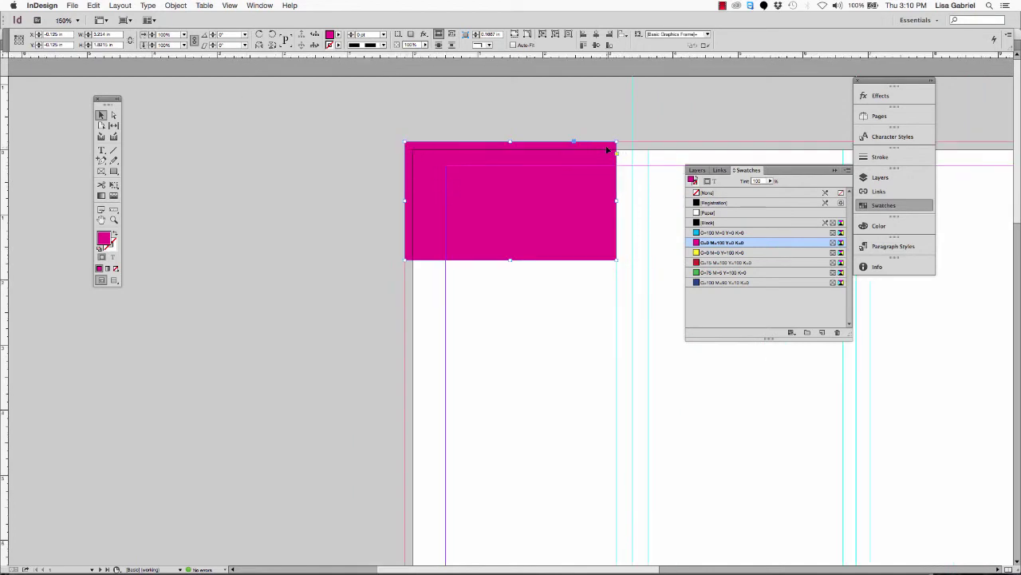
# Show flag fold.indd without guides and examine its blue and red panels at the bleed edges and fold marks.
pyautogui.click(257, 6)
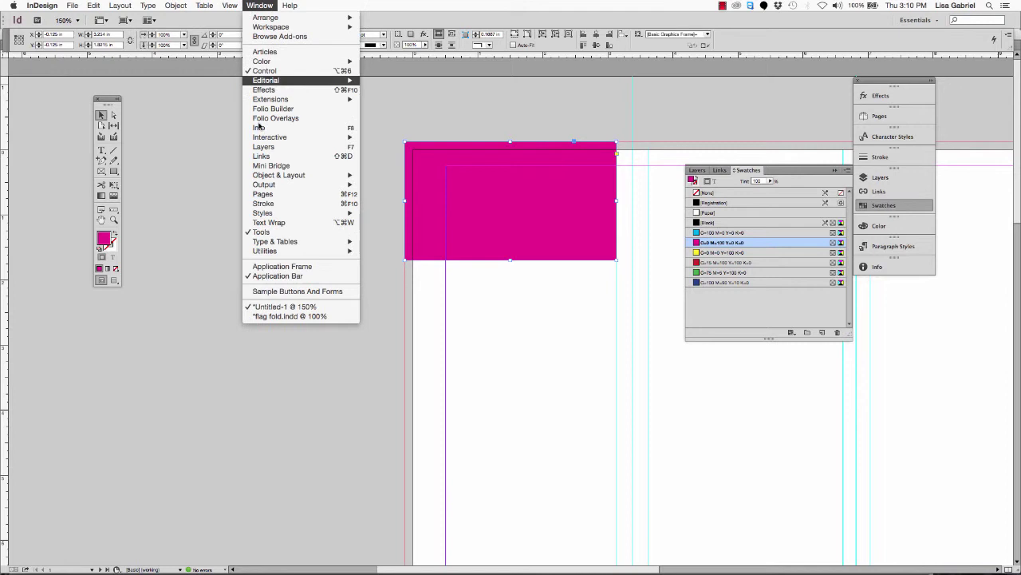
pyautogui.click(263, 316)
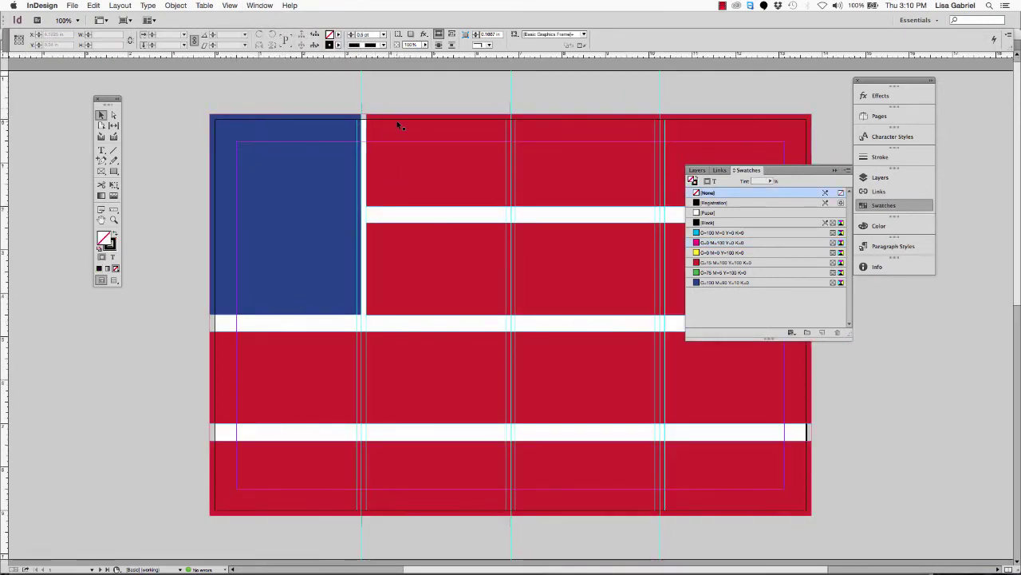
pyautogui.press('w')
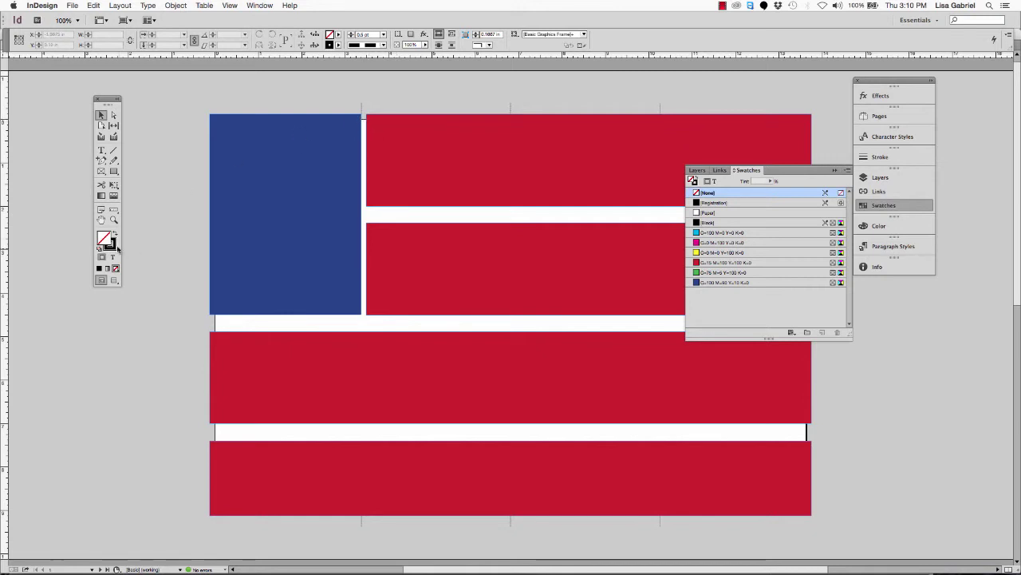
pyautogui.click(113, 218)
pyautogui.moveTo(206, 117); pyautogui.dragTo(447, 162)
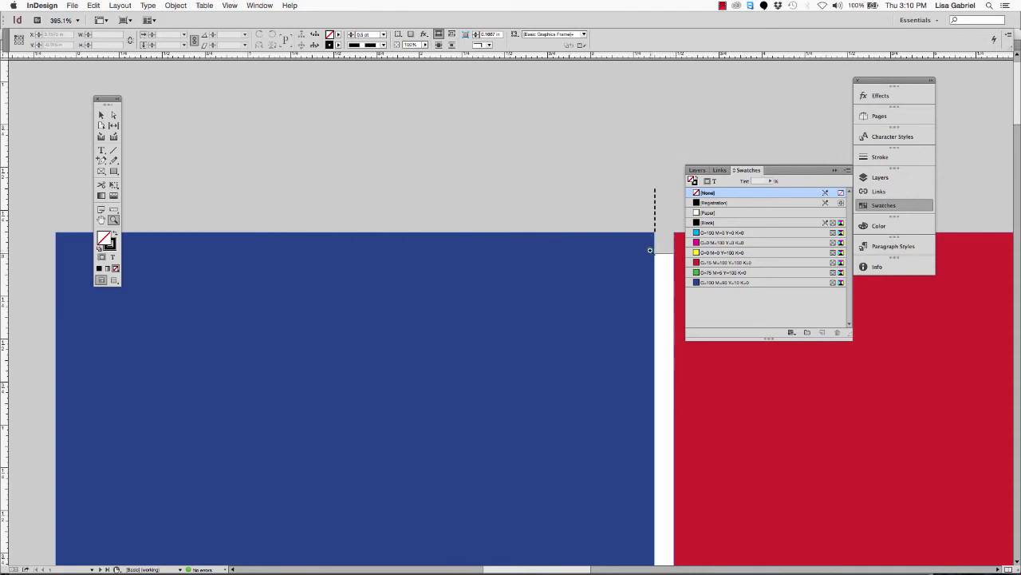
pyautogui.press('super+minus')
pyautogui.press('super+minus')
pyautogui.press('super+minus')
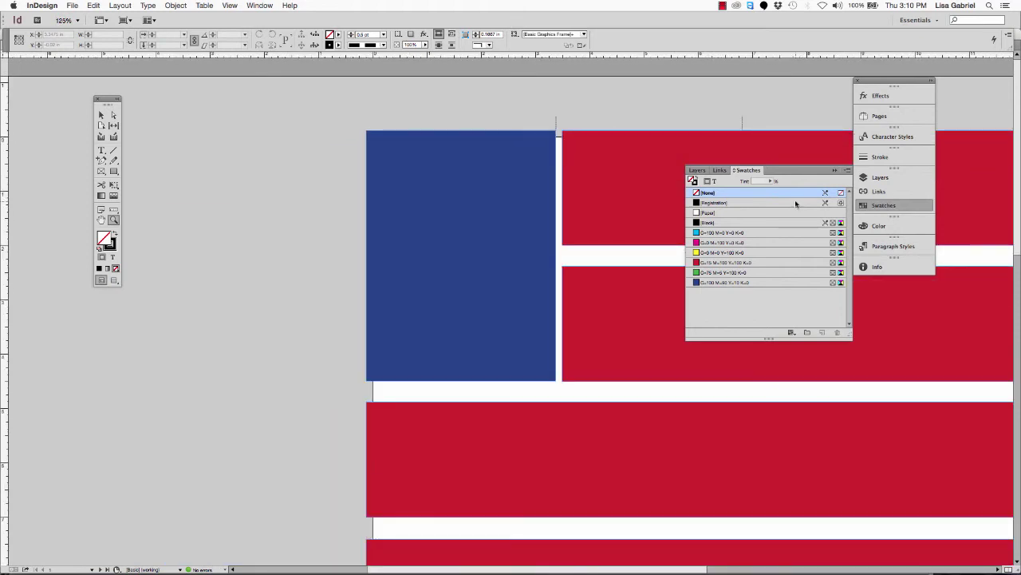
pyautogui.press('super+minus')
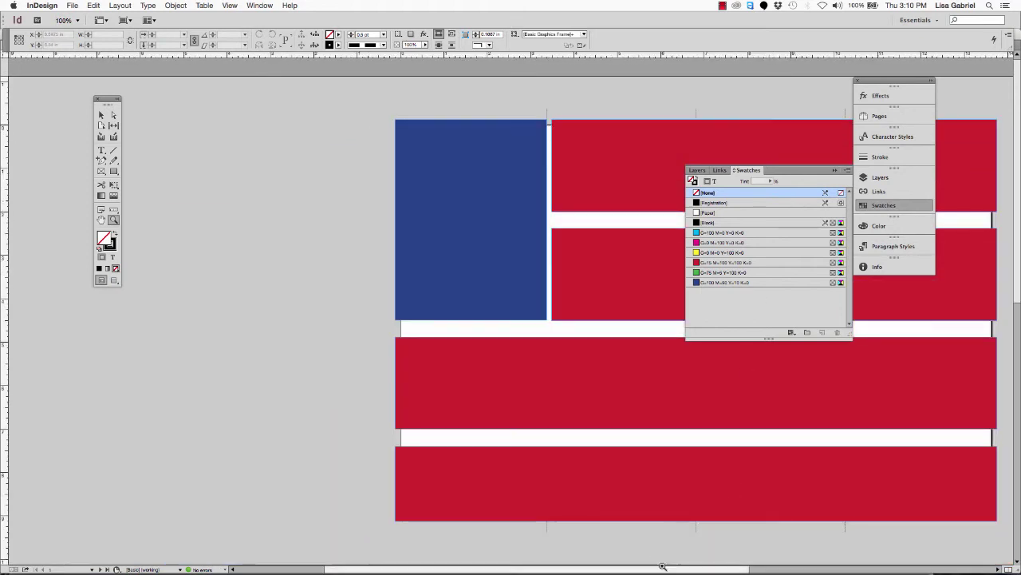
pyautogui.moveTo(662, 565); pyautogui.dragTo(764, 566)
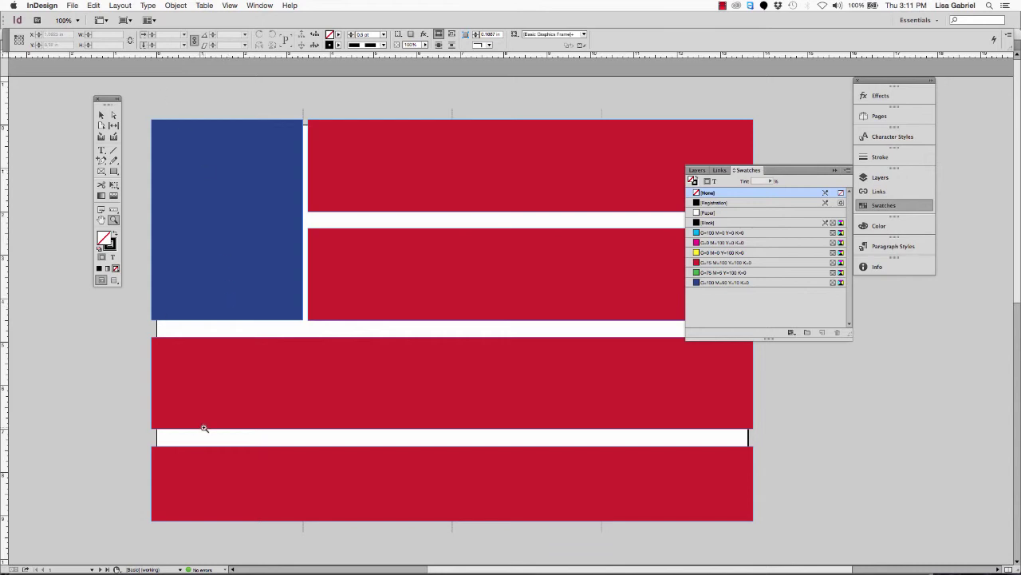
# Switch to Chrome, look through the open handouts on folding layouts, printing fold marks and fold options, and return to InDesign.
pyautogui.press('super+Tab')
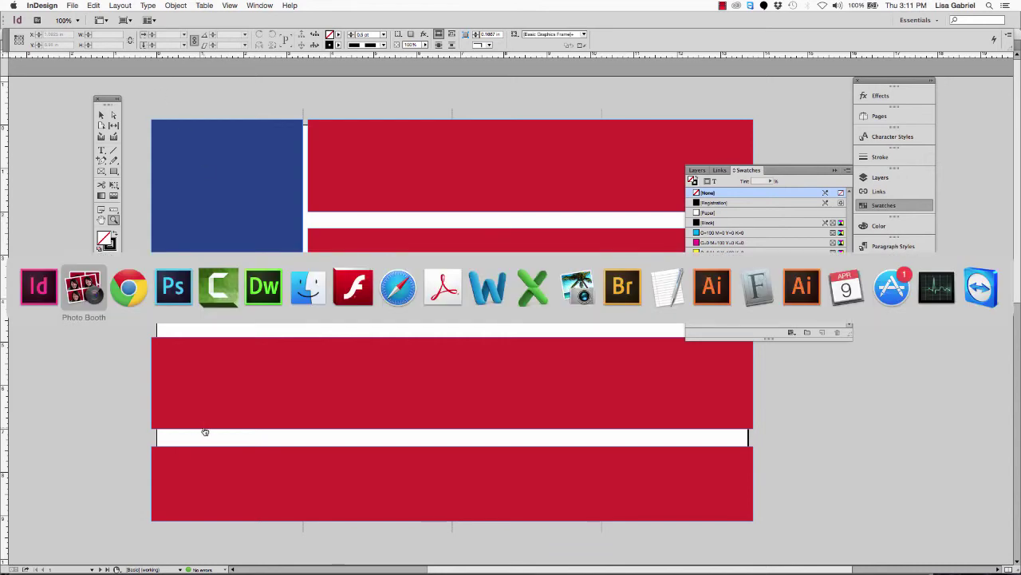
pyautogui.press('super+Tab')
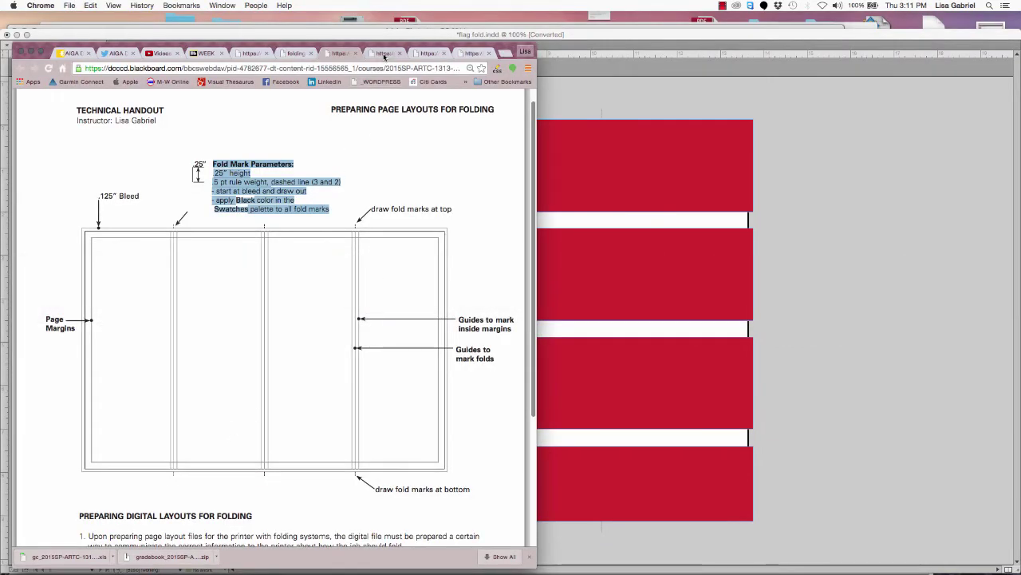
pyautogui.click(384, 54)
pyautogui.click(428, 54)
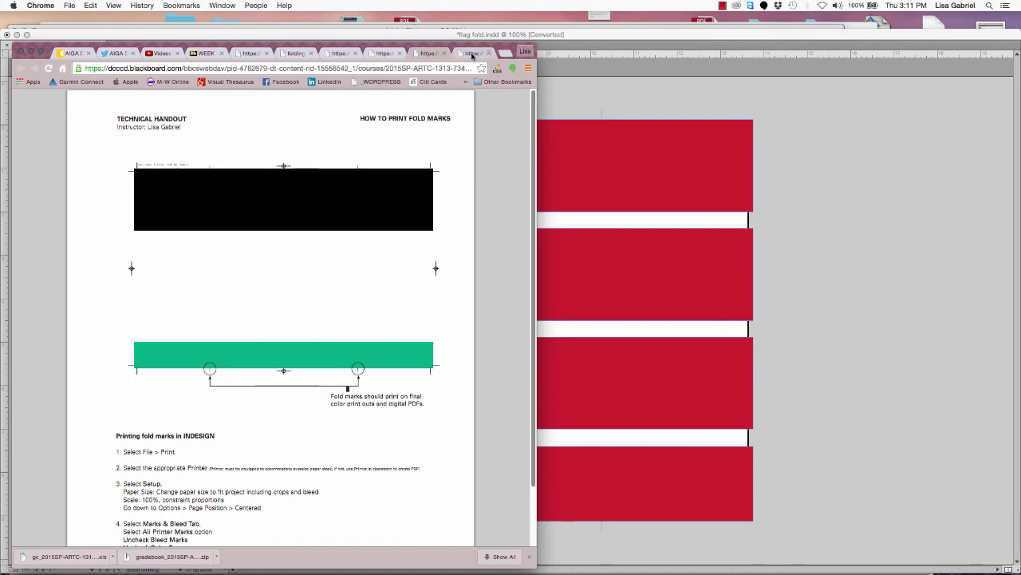
pyautogui.click(442, 54)
pyautogui.click(392, 54)
pyautogui.click(351, 55)
pyautogui.click(293, 56)
pyautogui.click(250, 55)
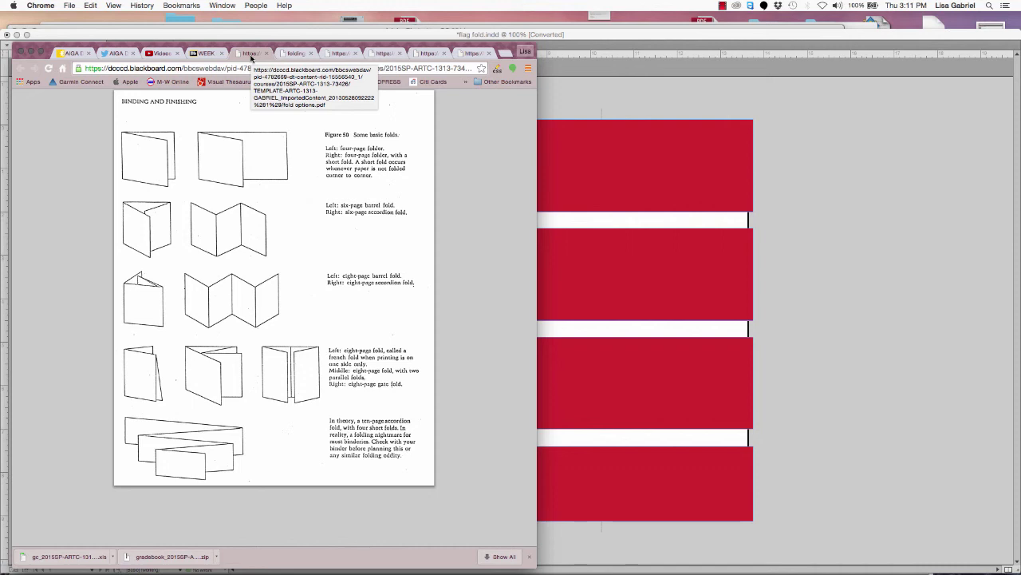
pyautogui.click(768, 200)
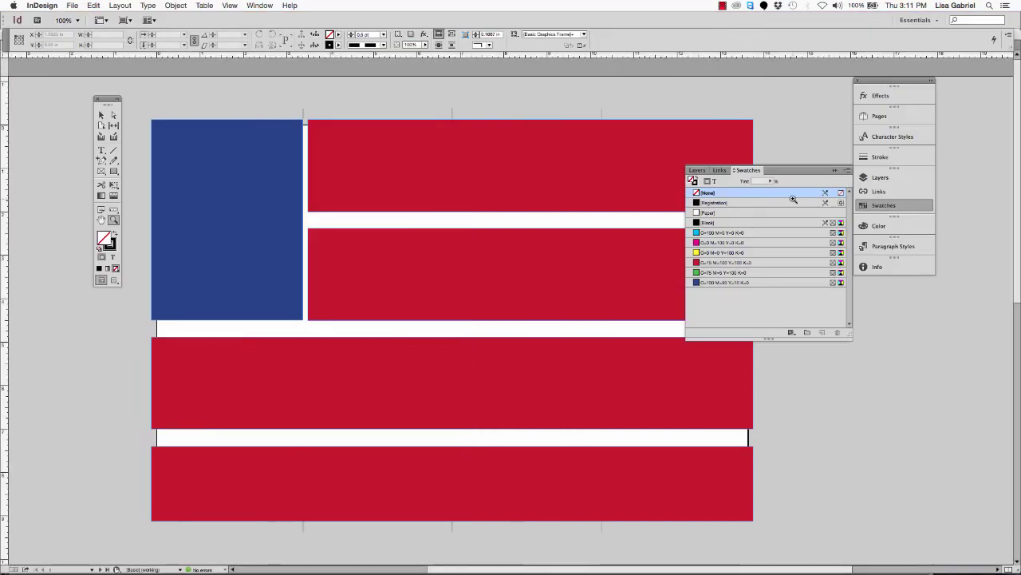